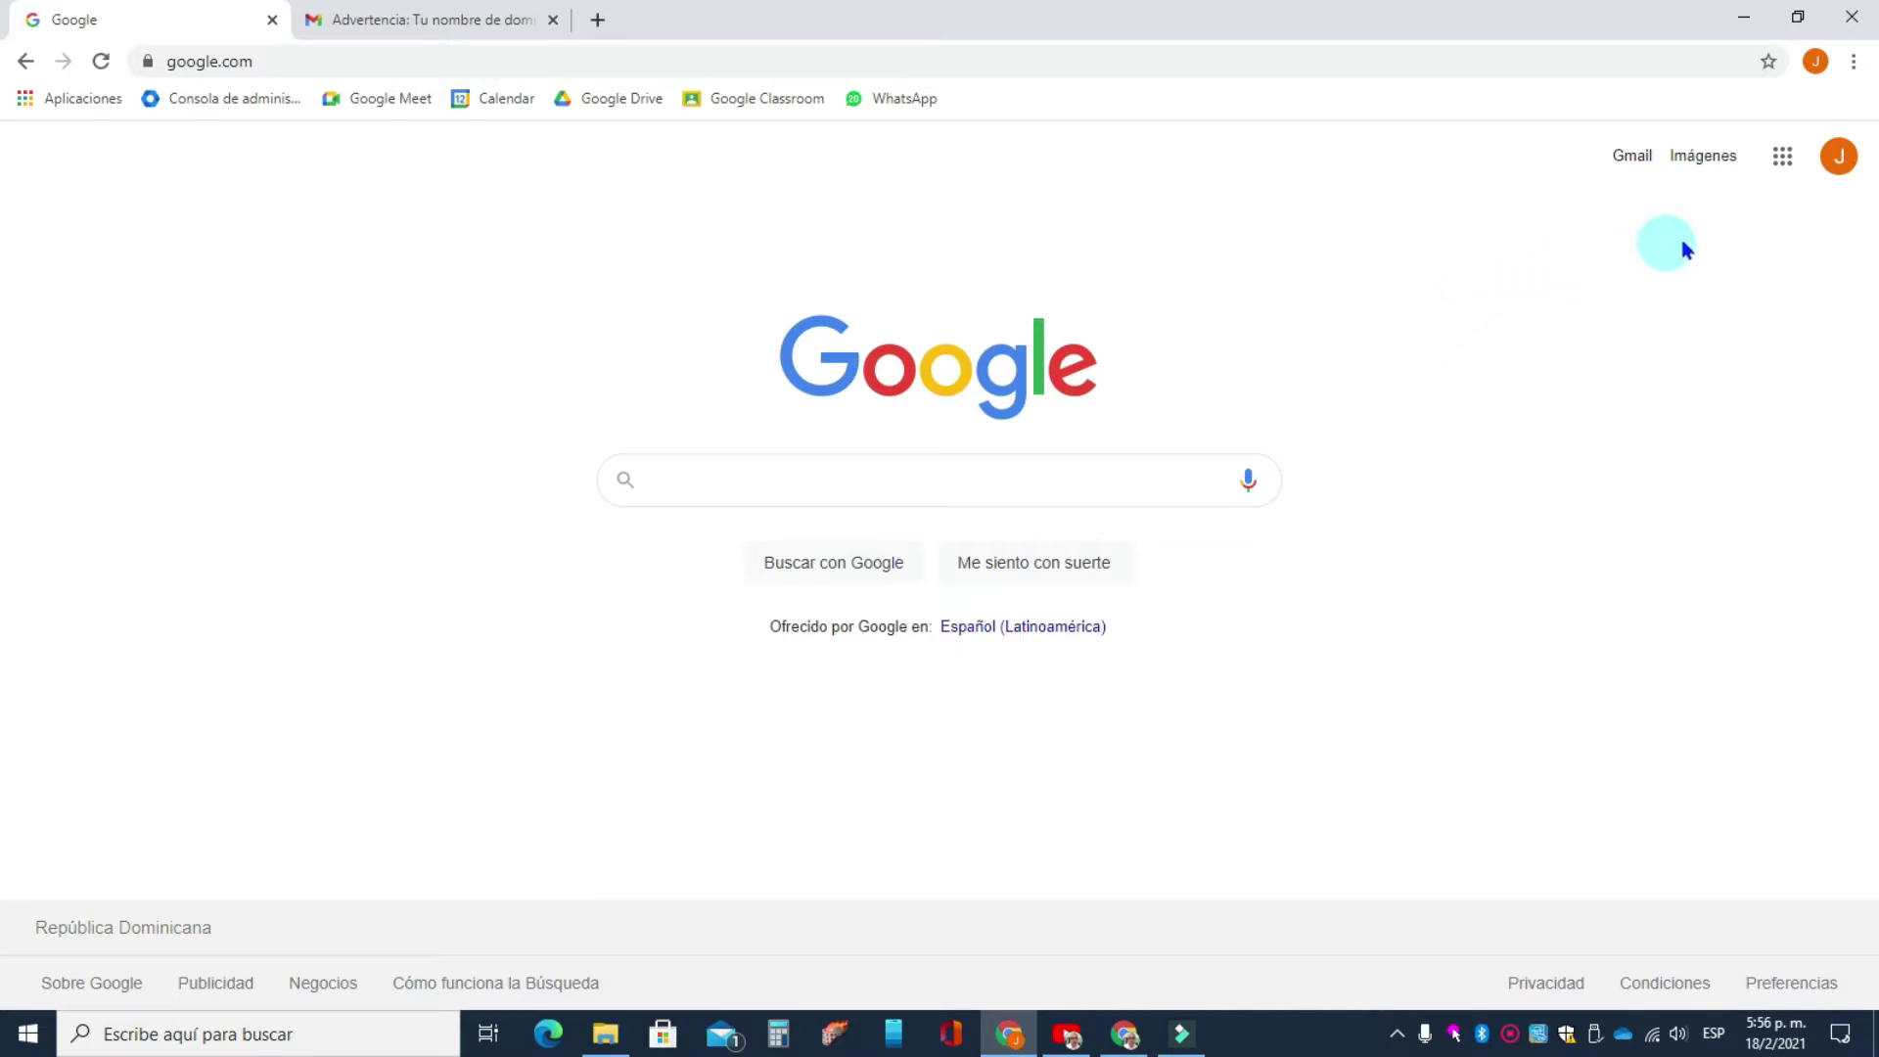
- Load admin.google.com in Chrome to reach the Google Admin console home
left_click(1783, 156)
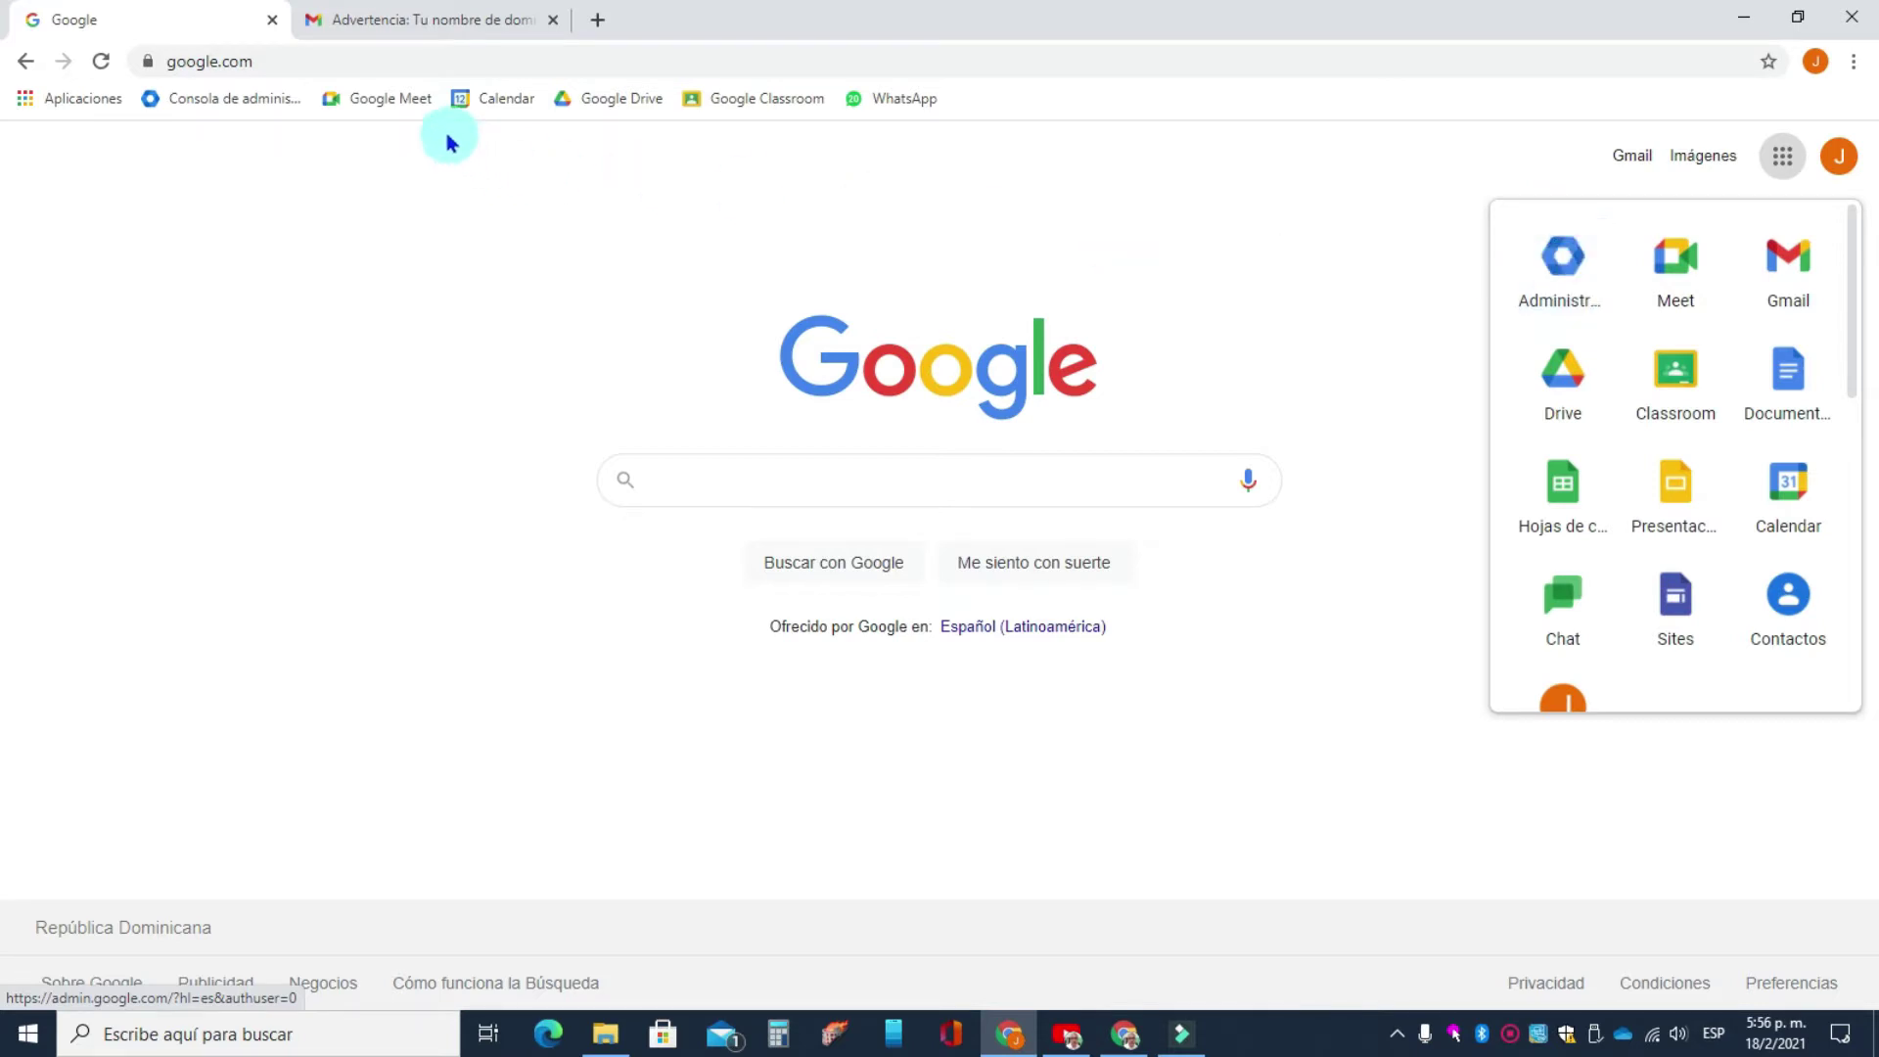
left_click(401, 60)
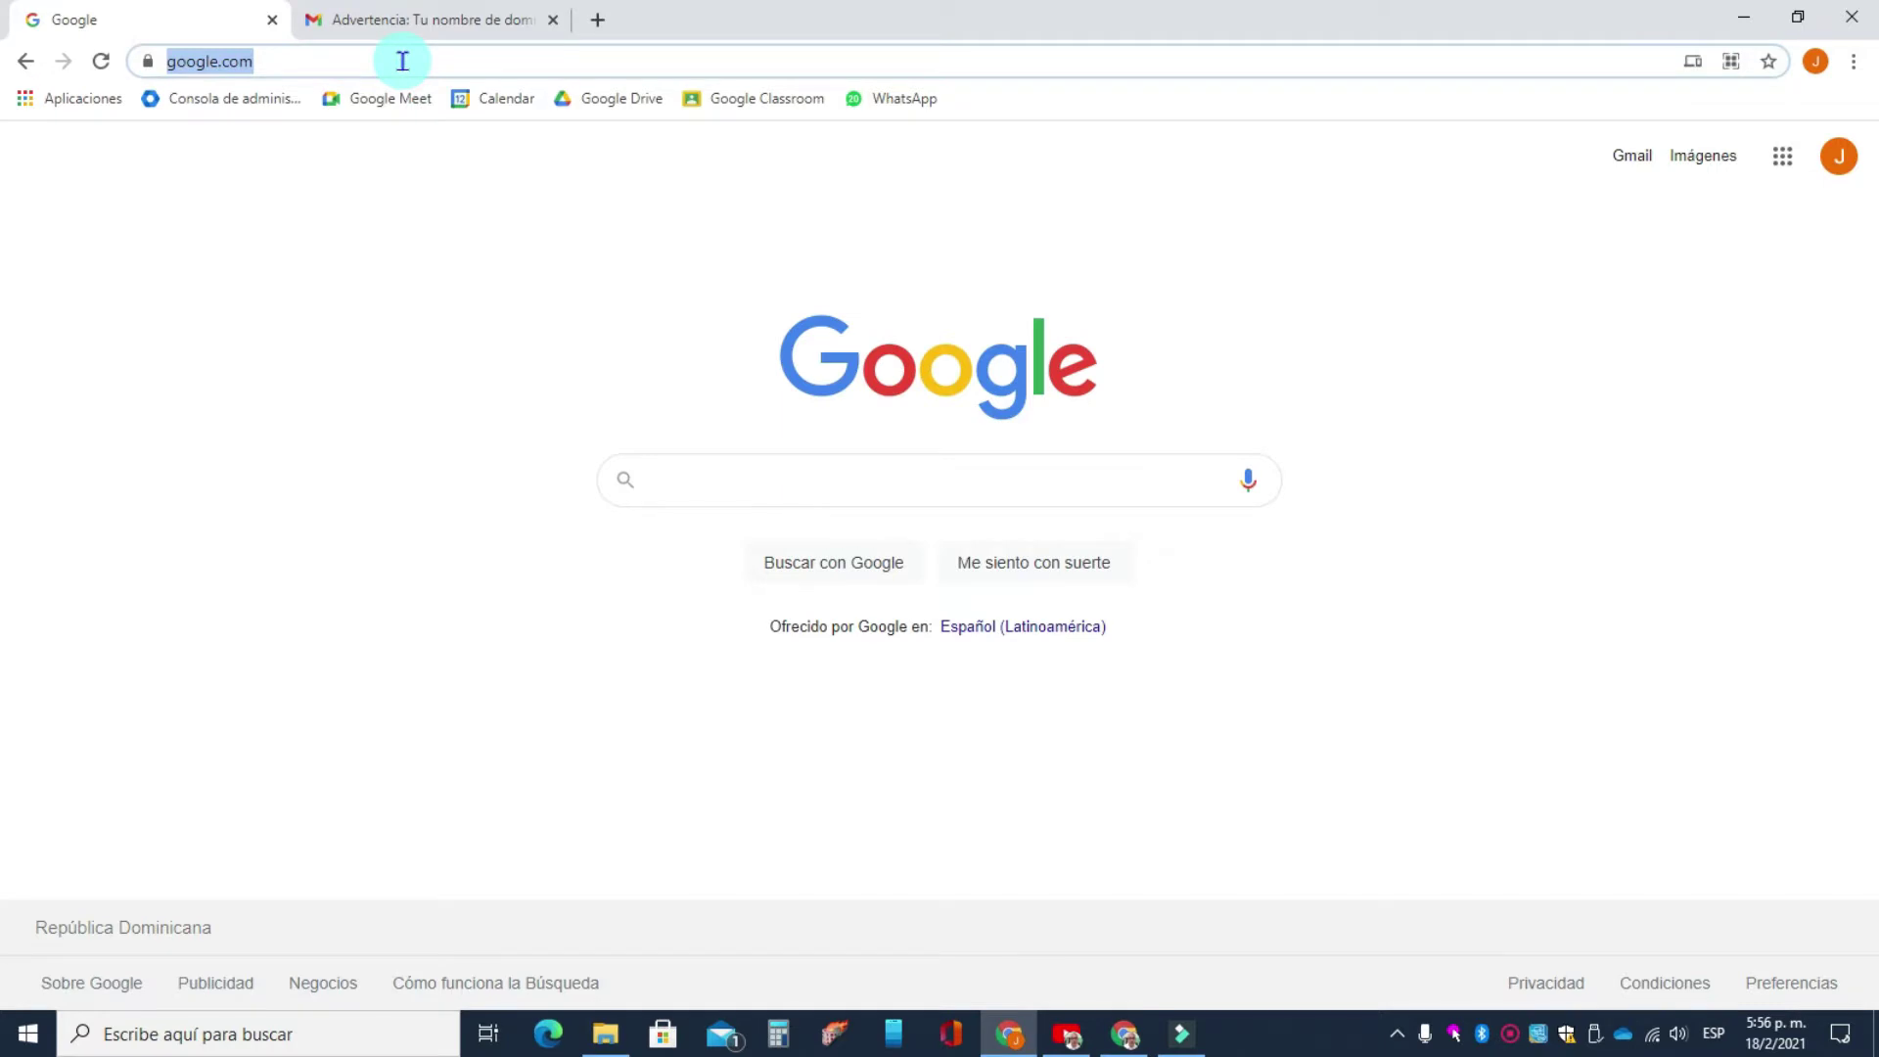
type("admin.")
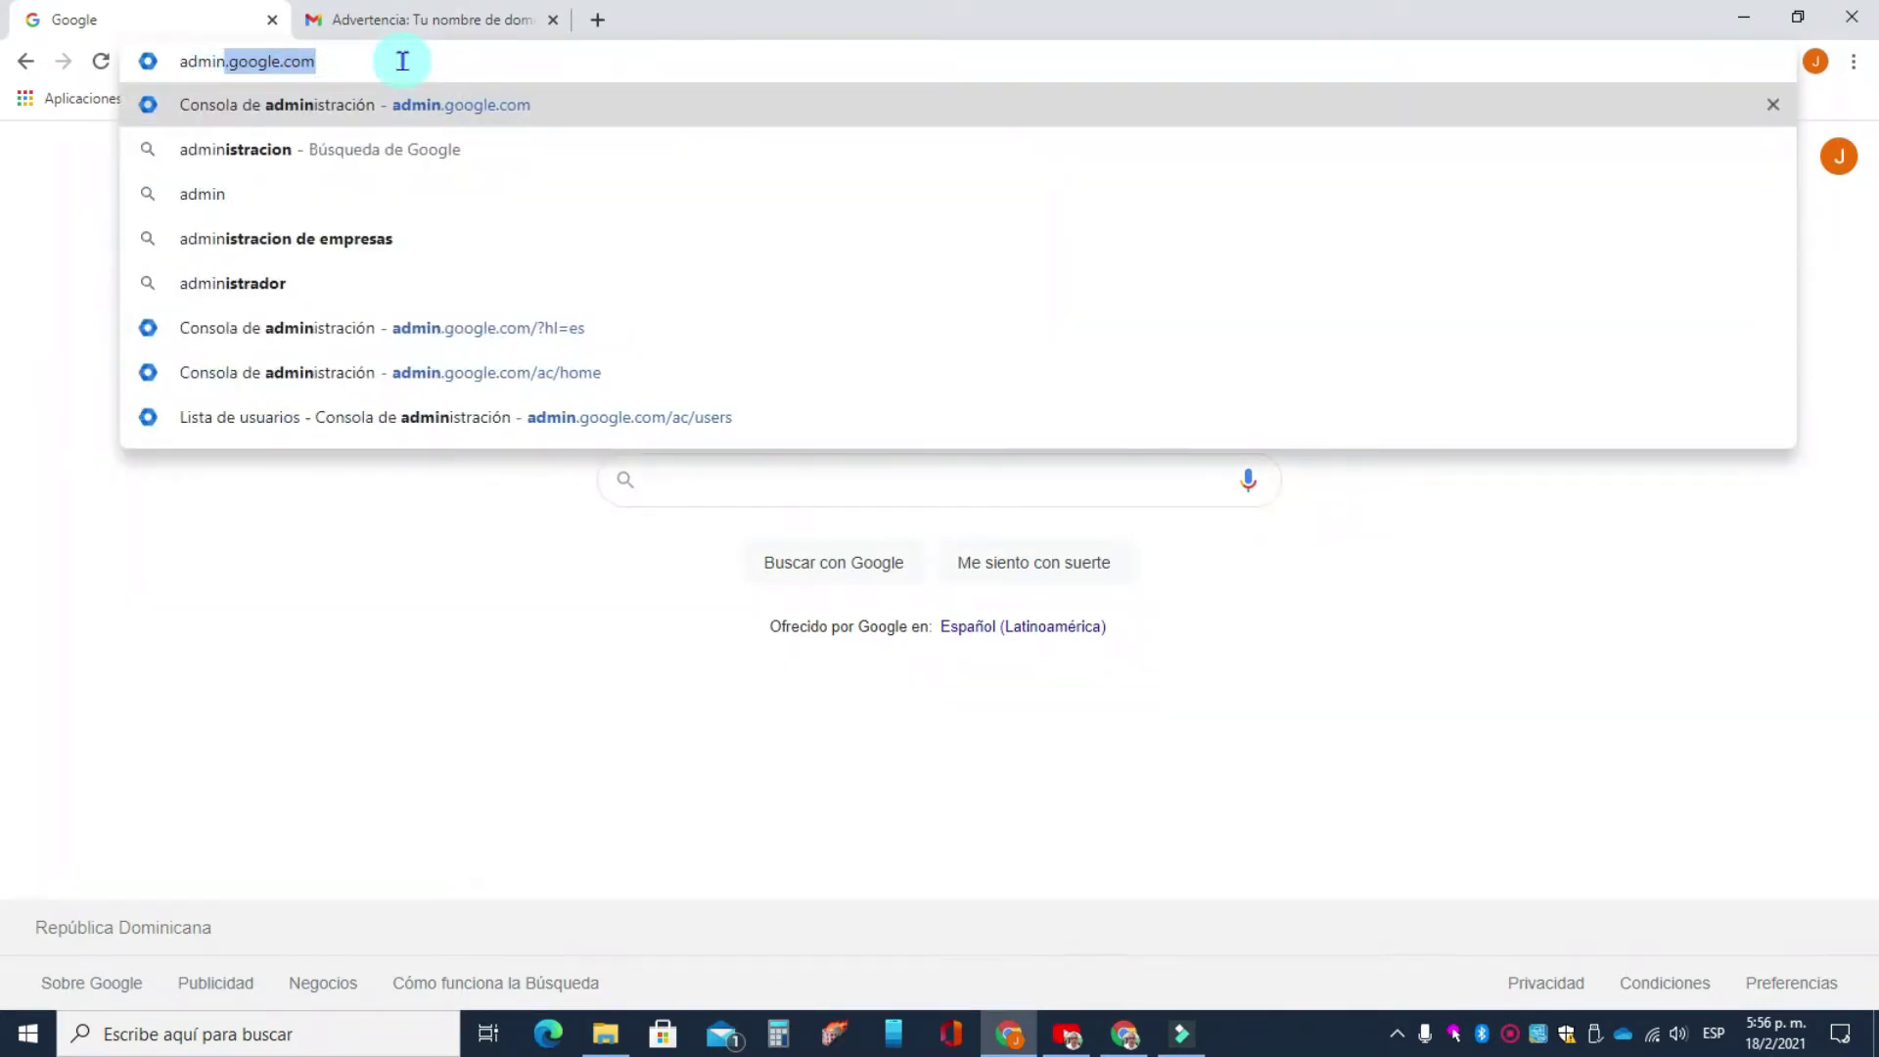
key("Return")
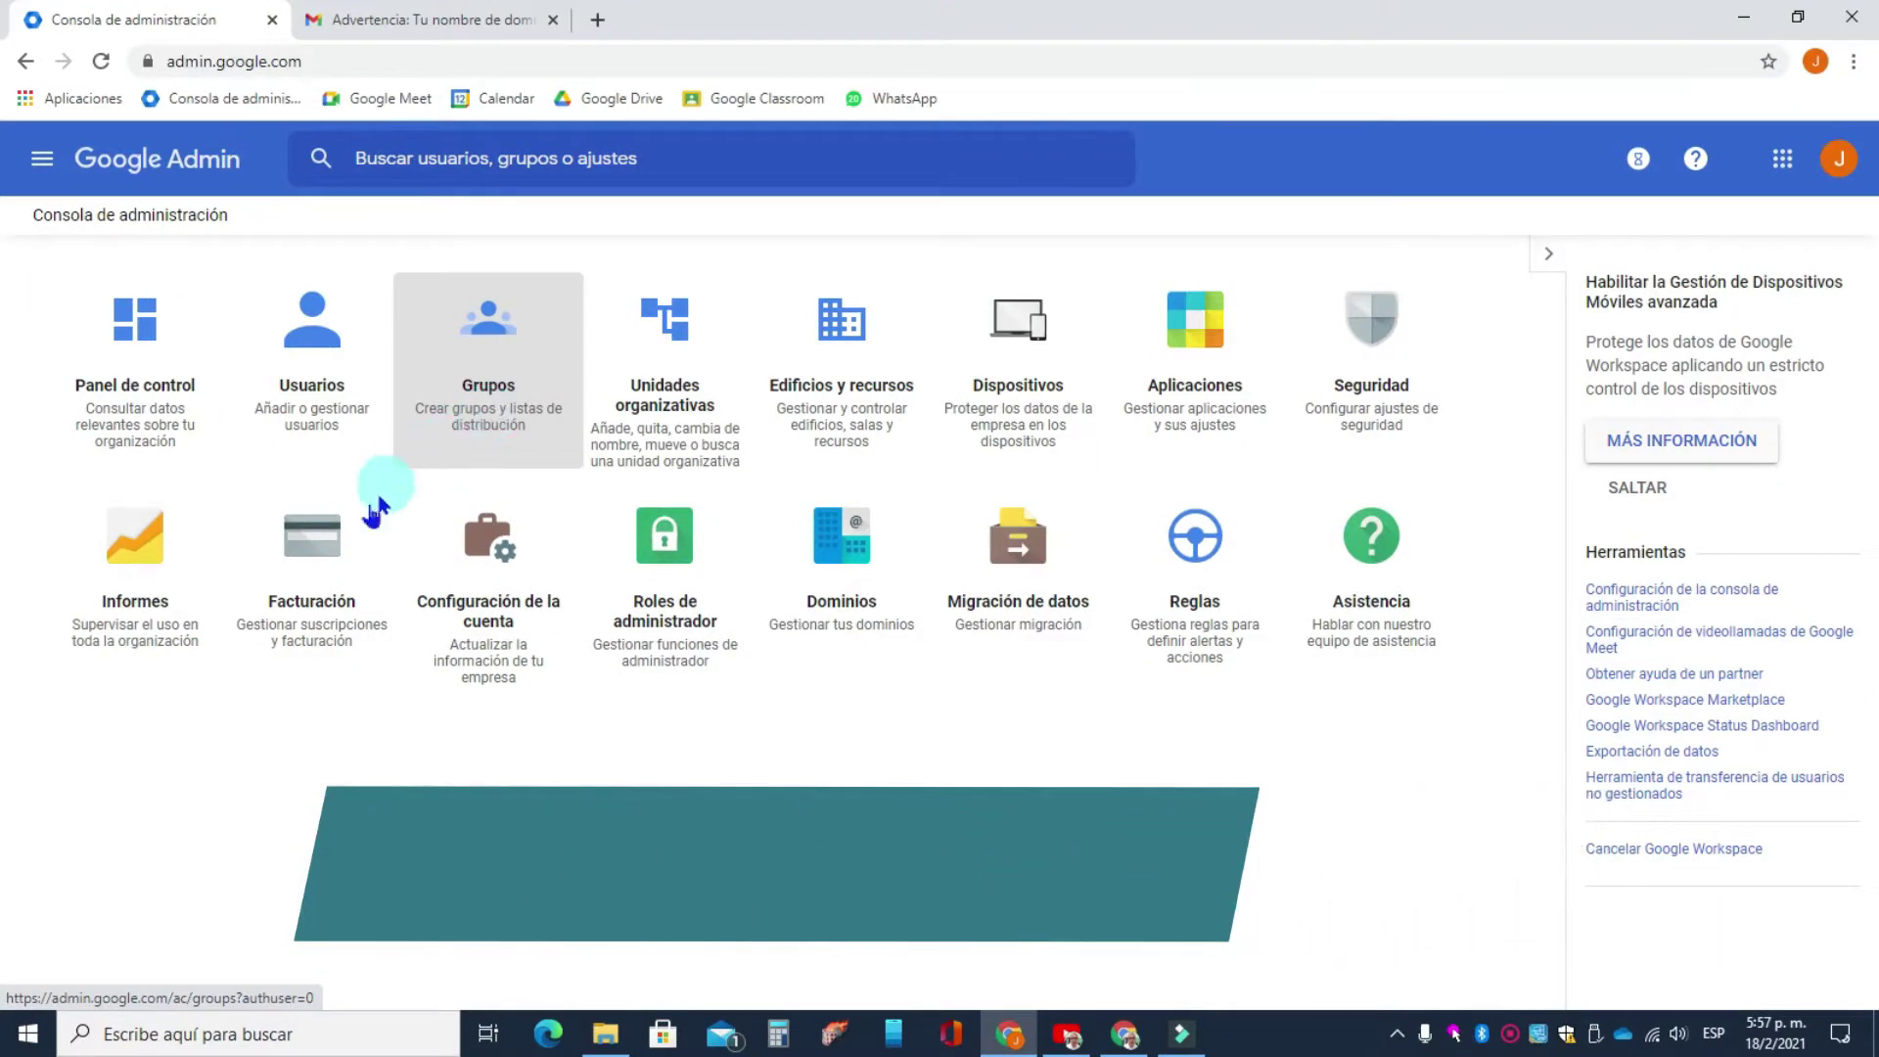
left_click(315, 638)
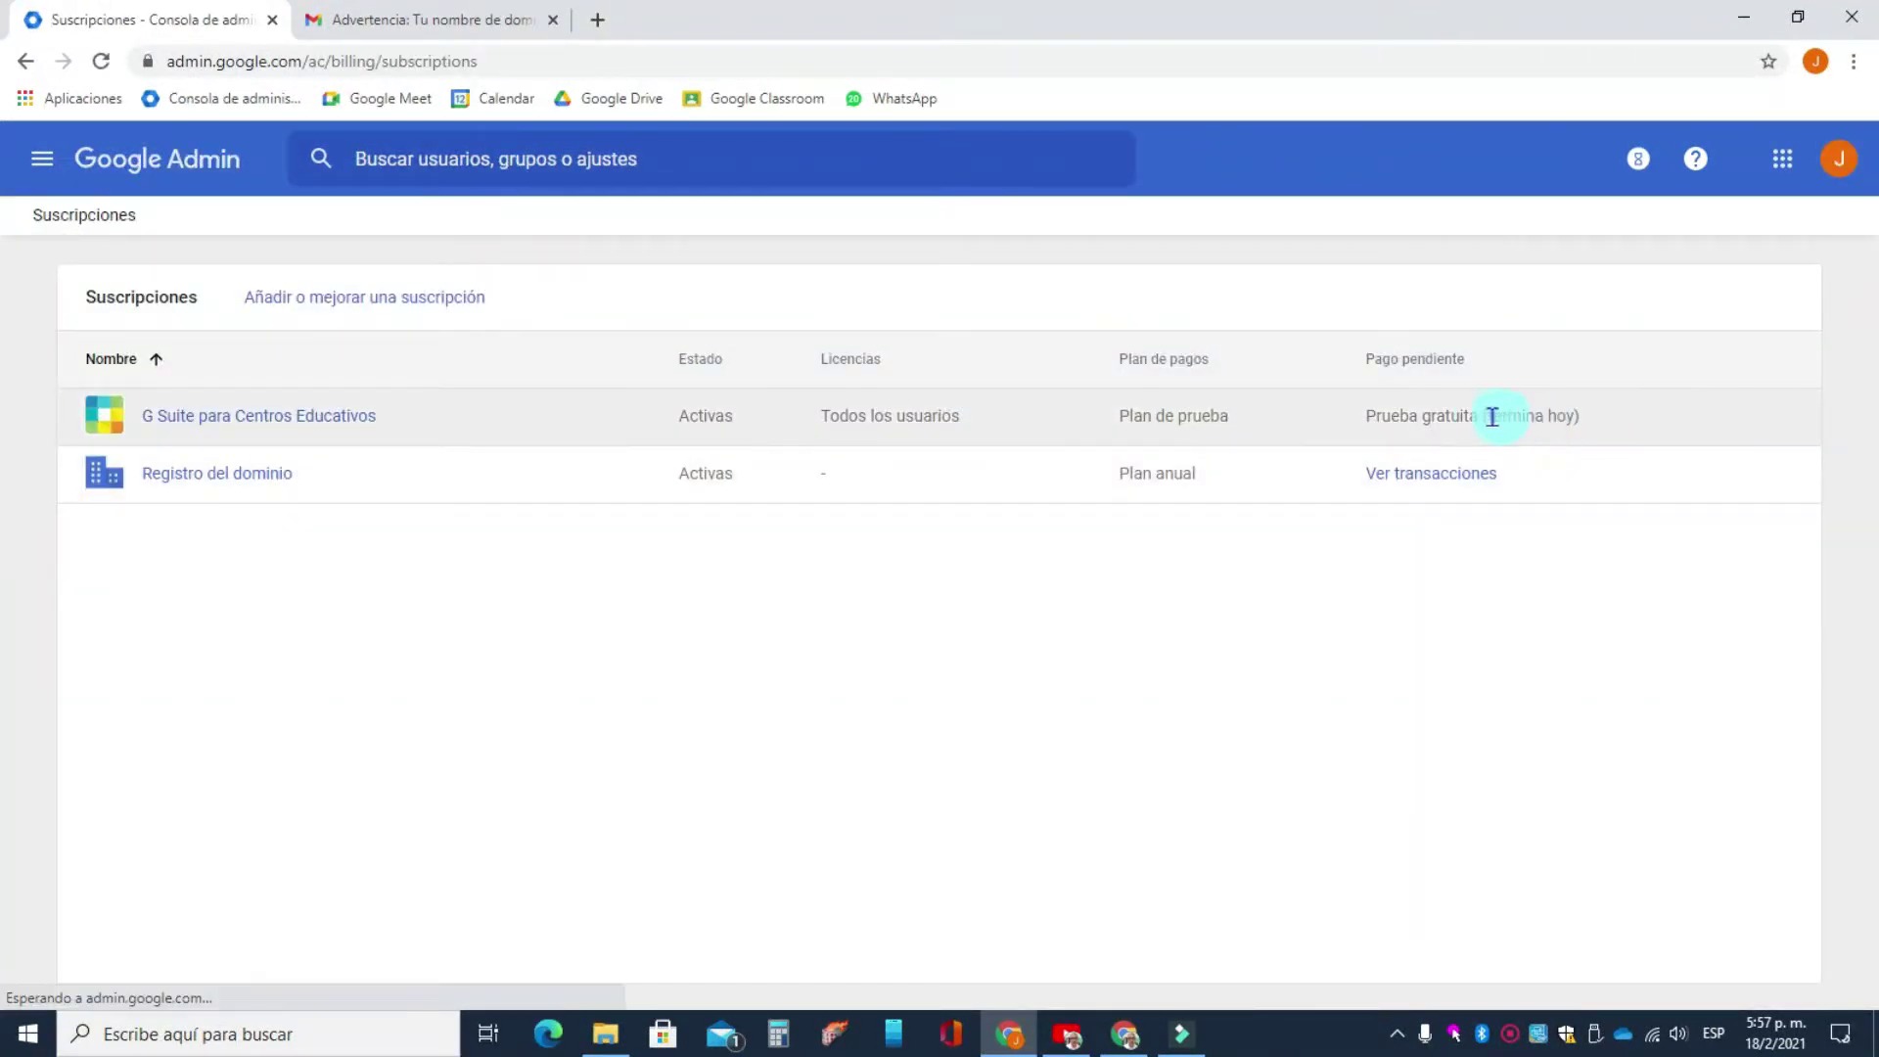
left_click_drag(1487, 417, 1569, 415)
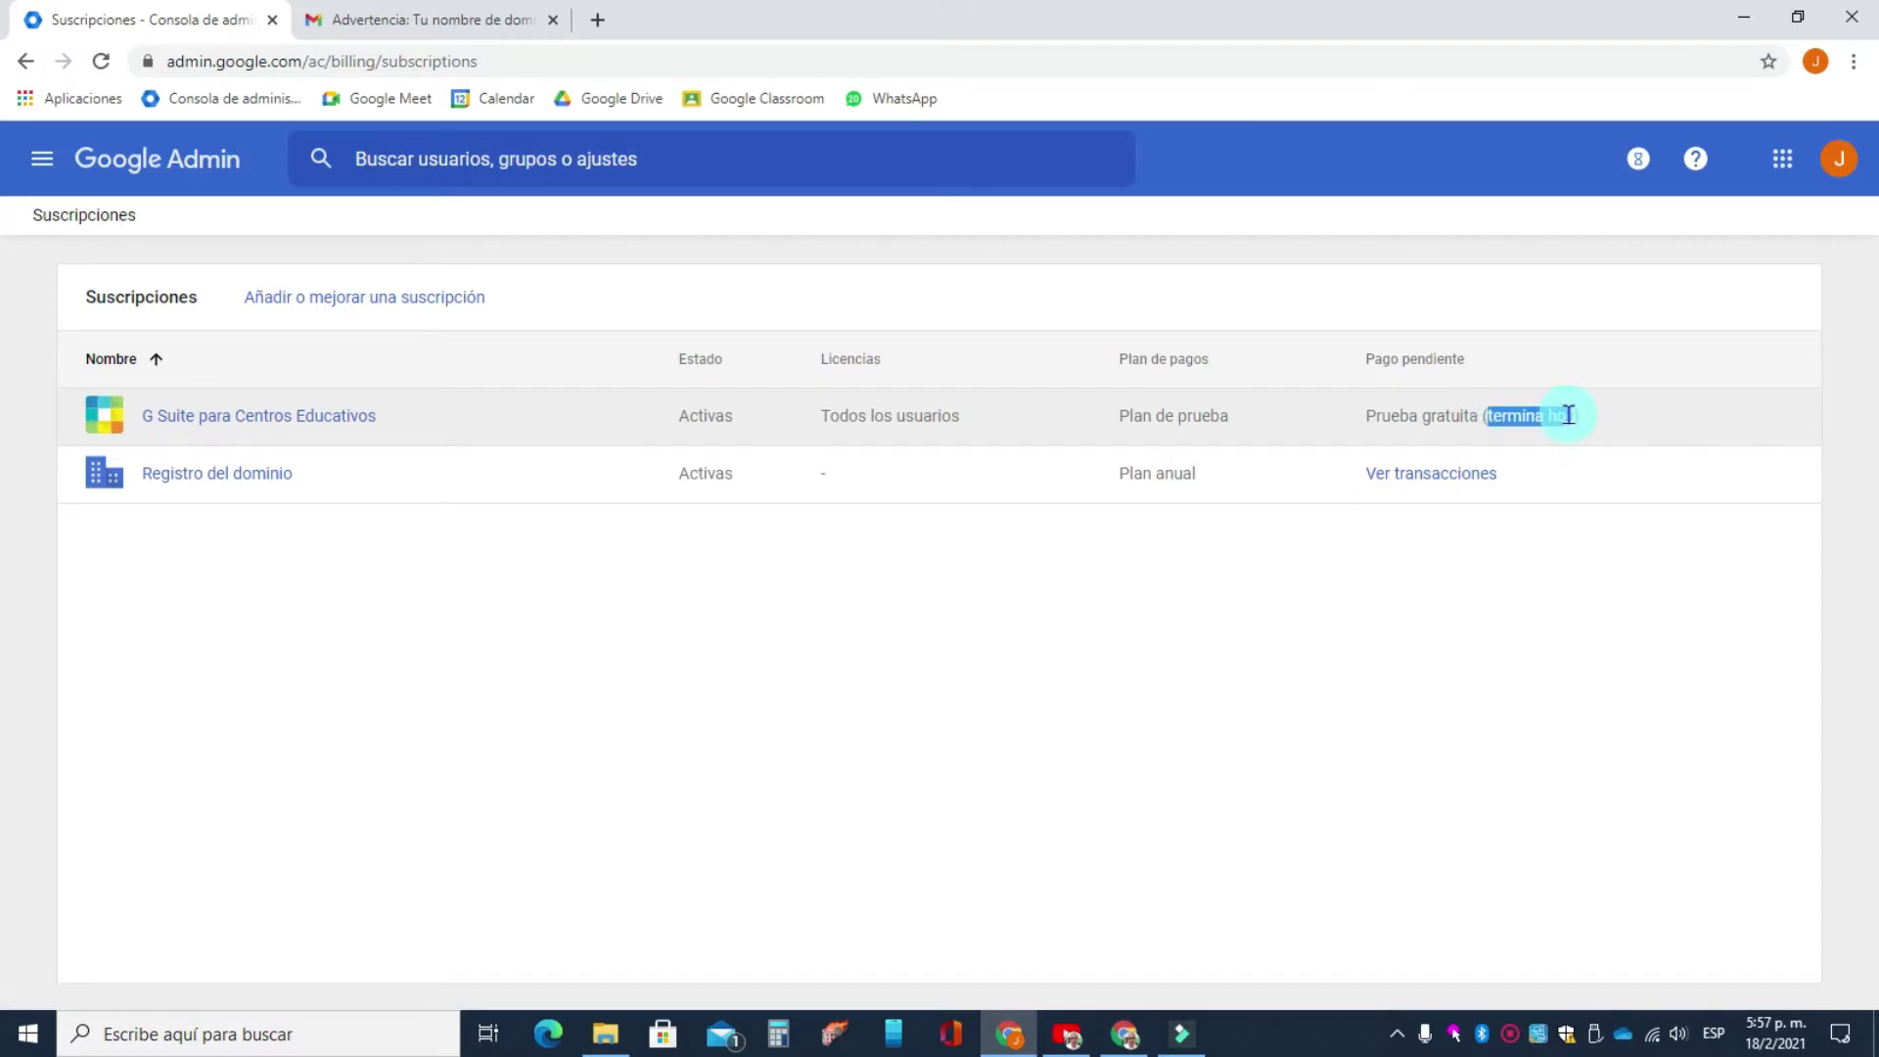
left_click(1583, 584)
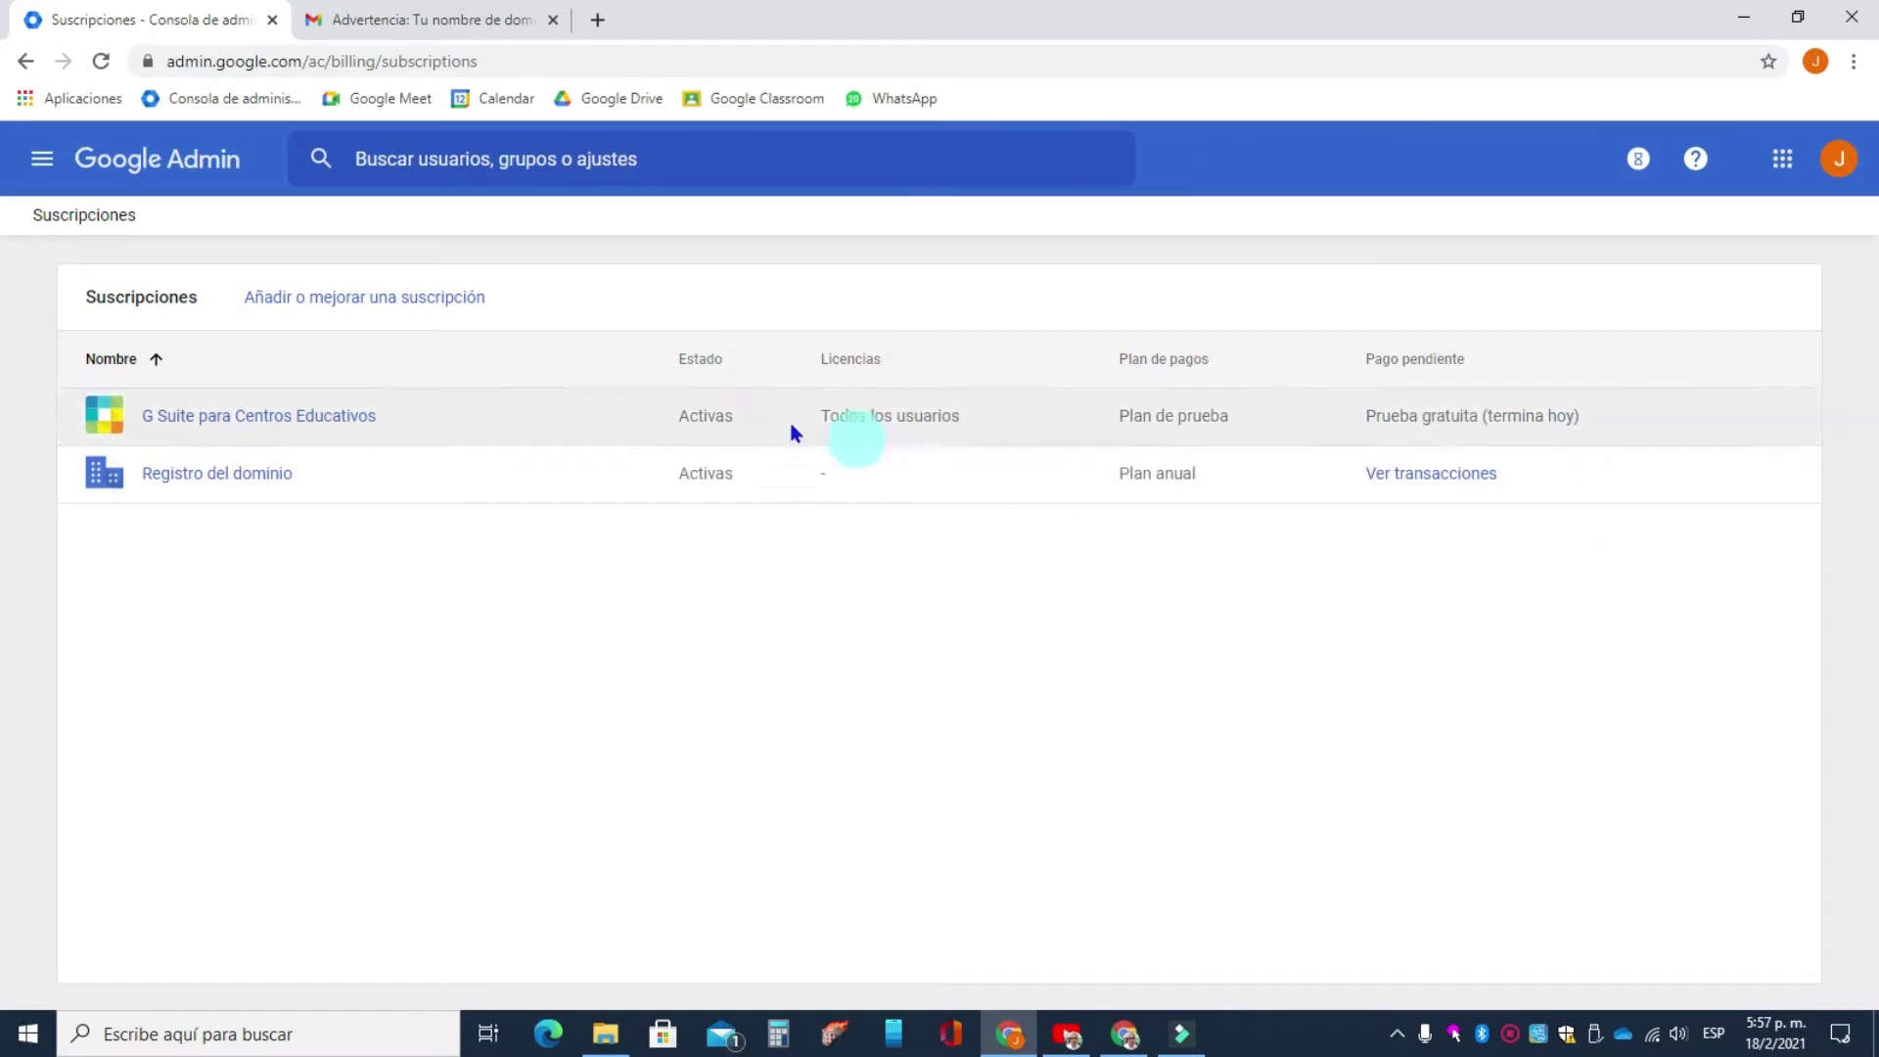
left_click(218, 168)
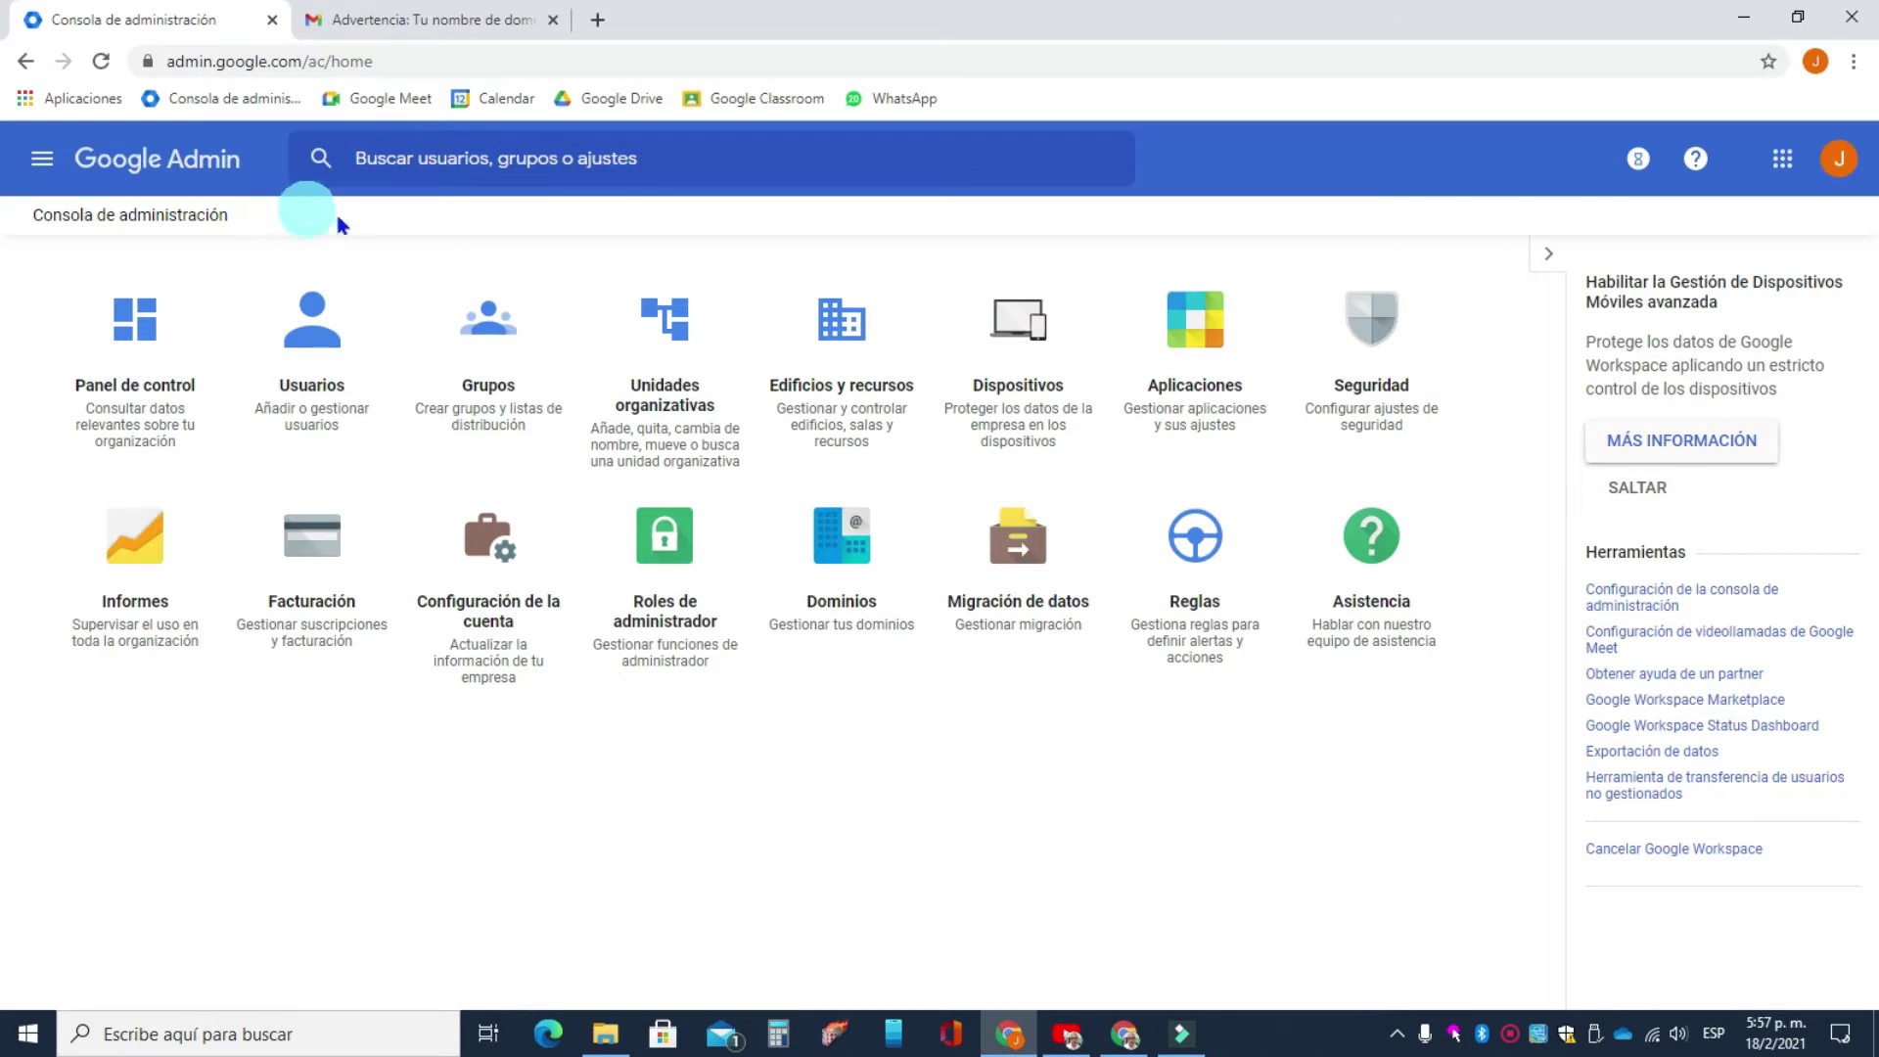
- Go to the Unidades organizativas page from the admin console home
left_click(664, 401)
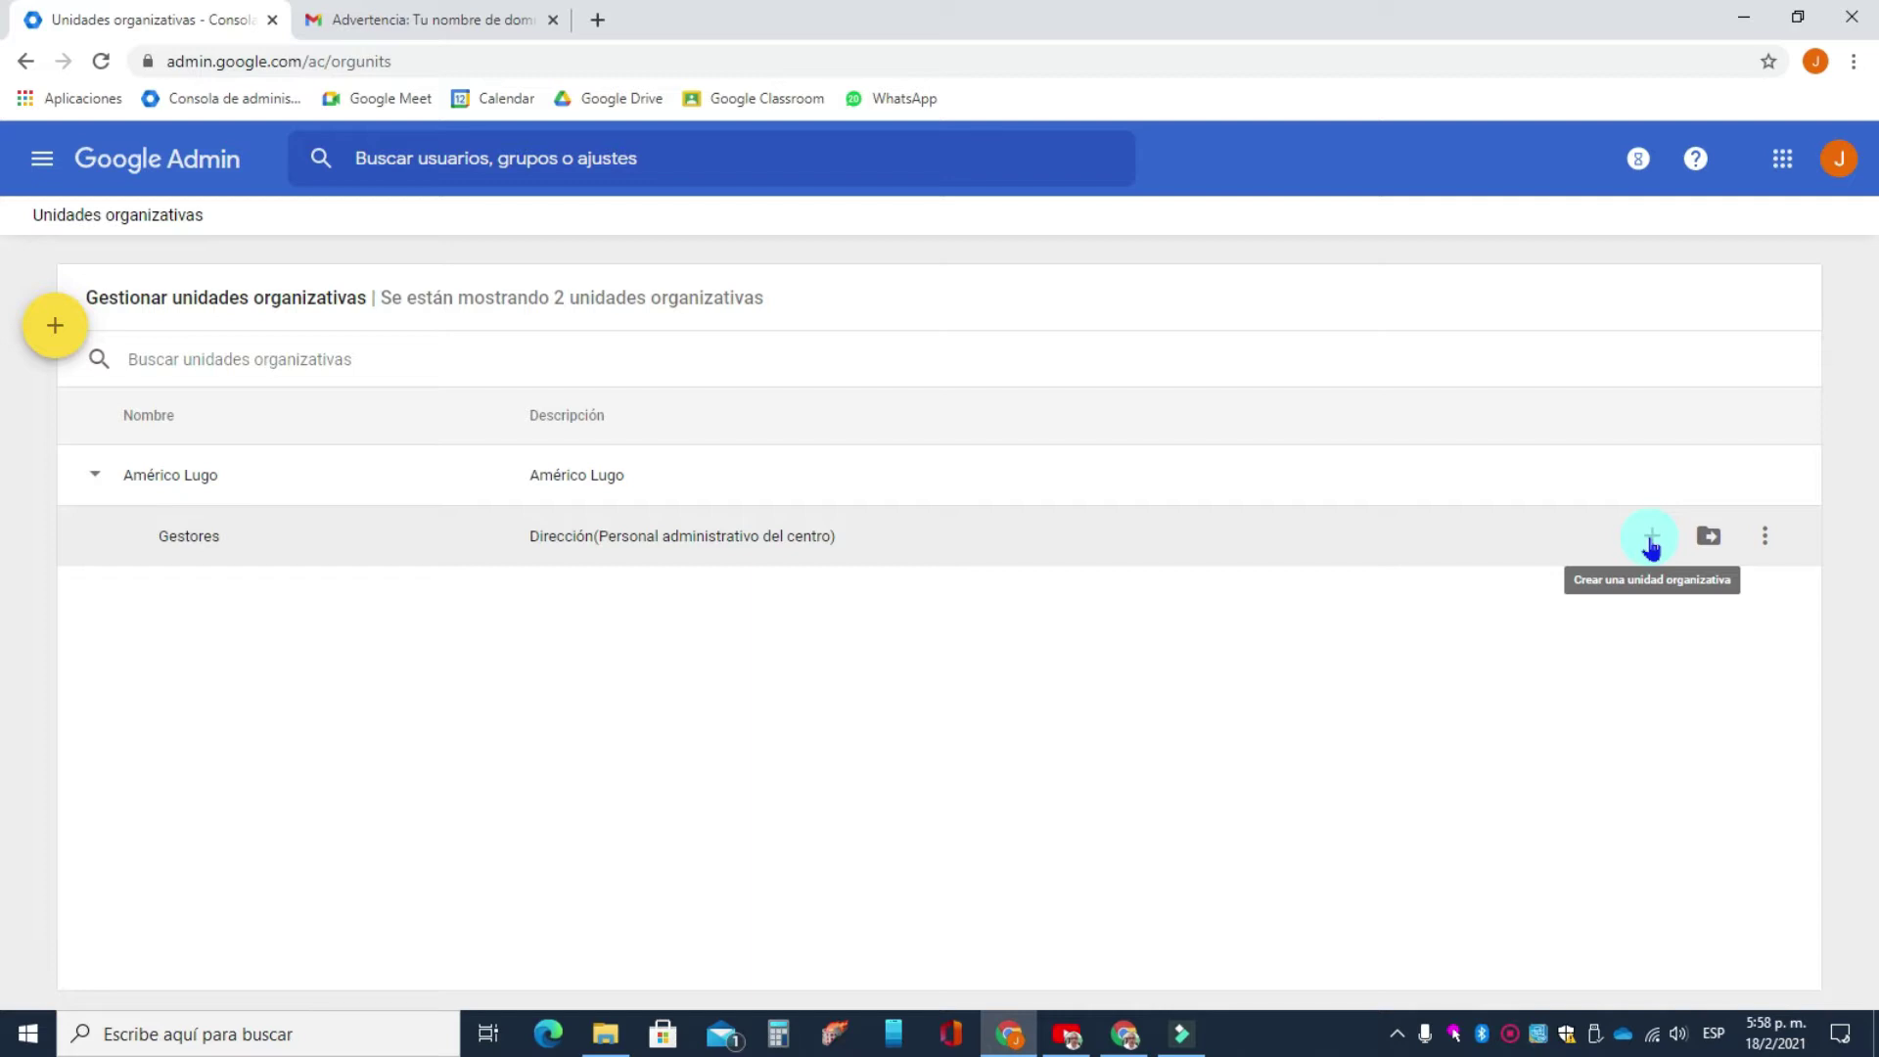
- Create the 'Profesores' unit with description 'Personal Docente' under Américo Lugo
left_click(56, 329)
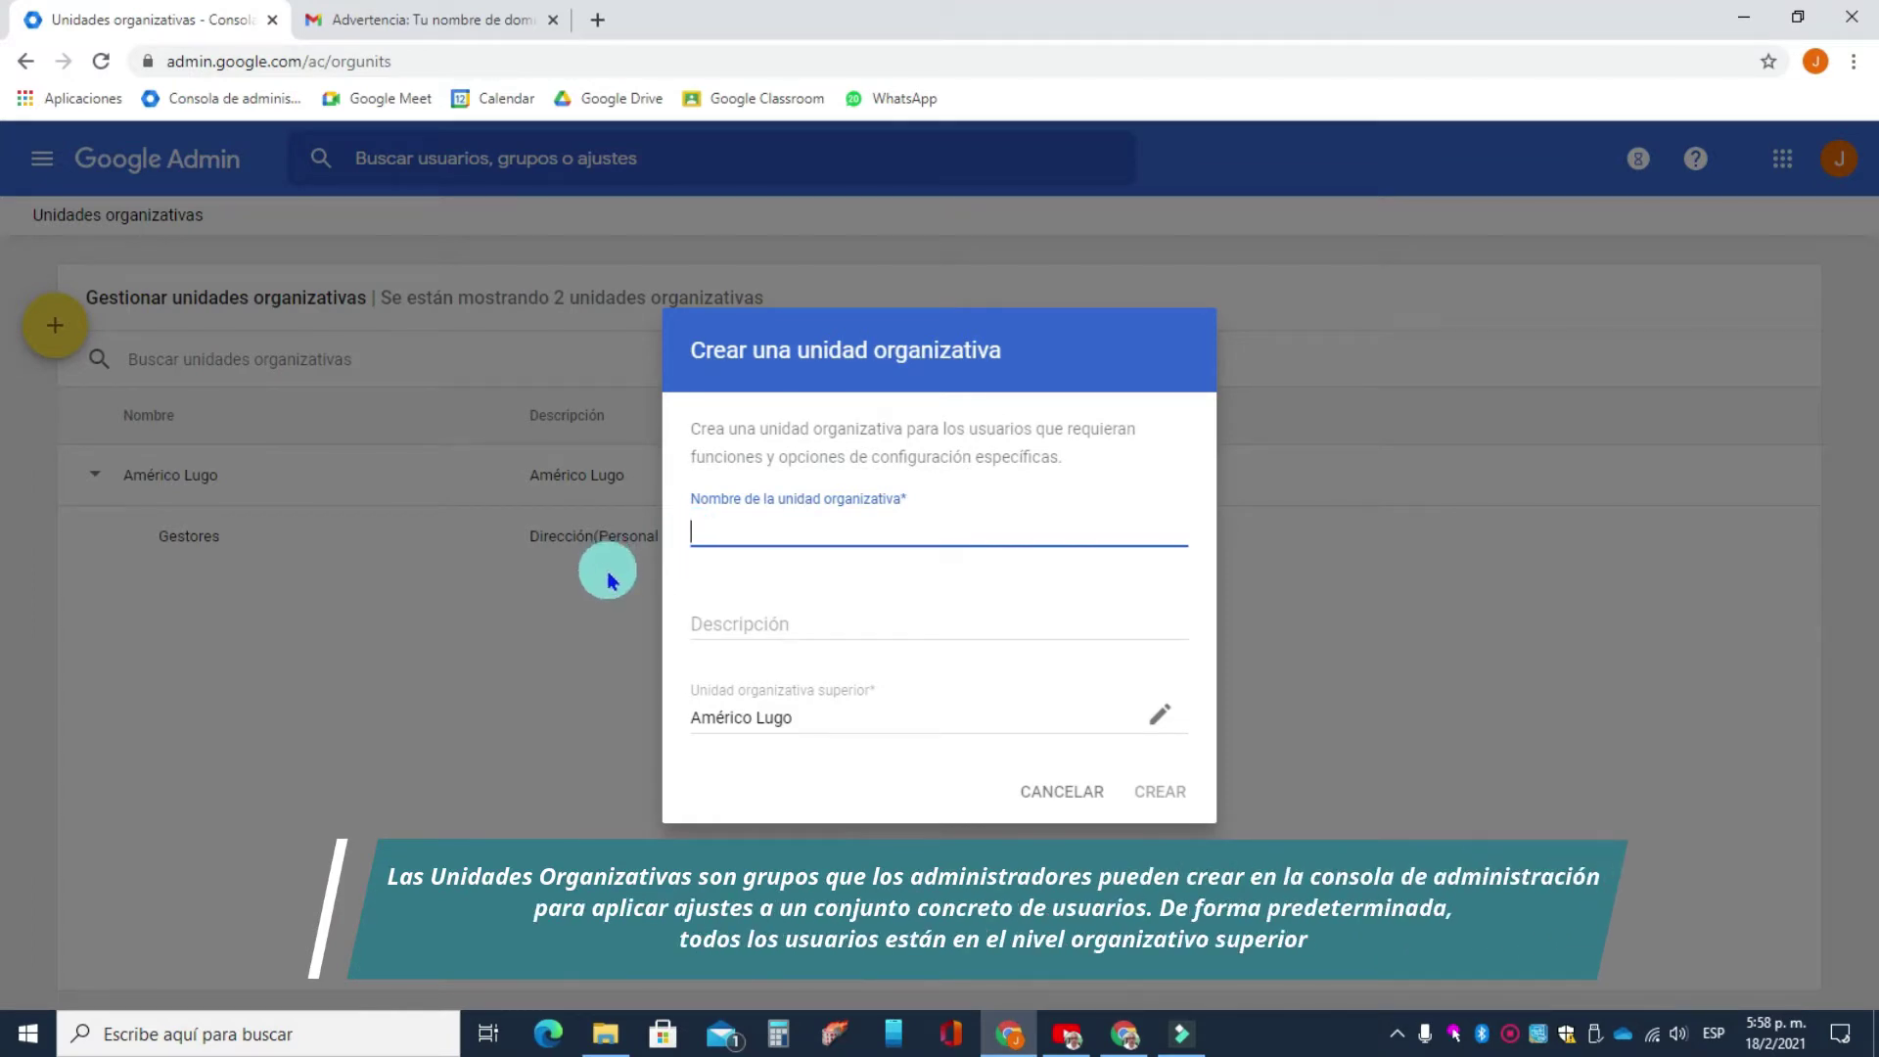
type("Profesores")
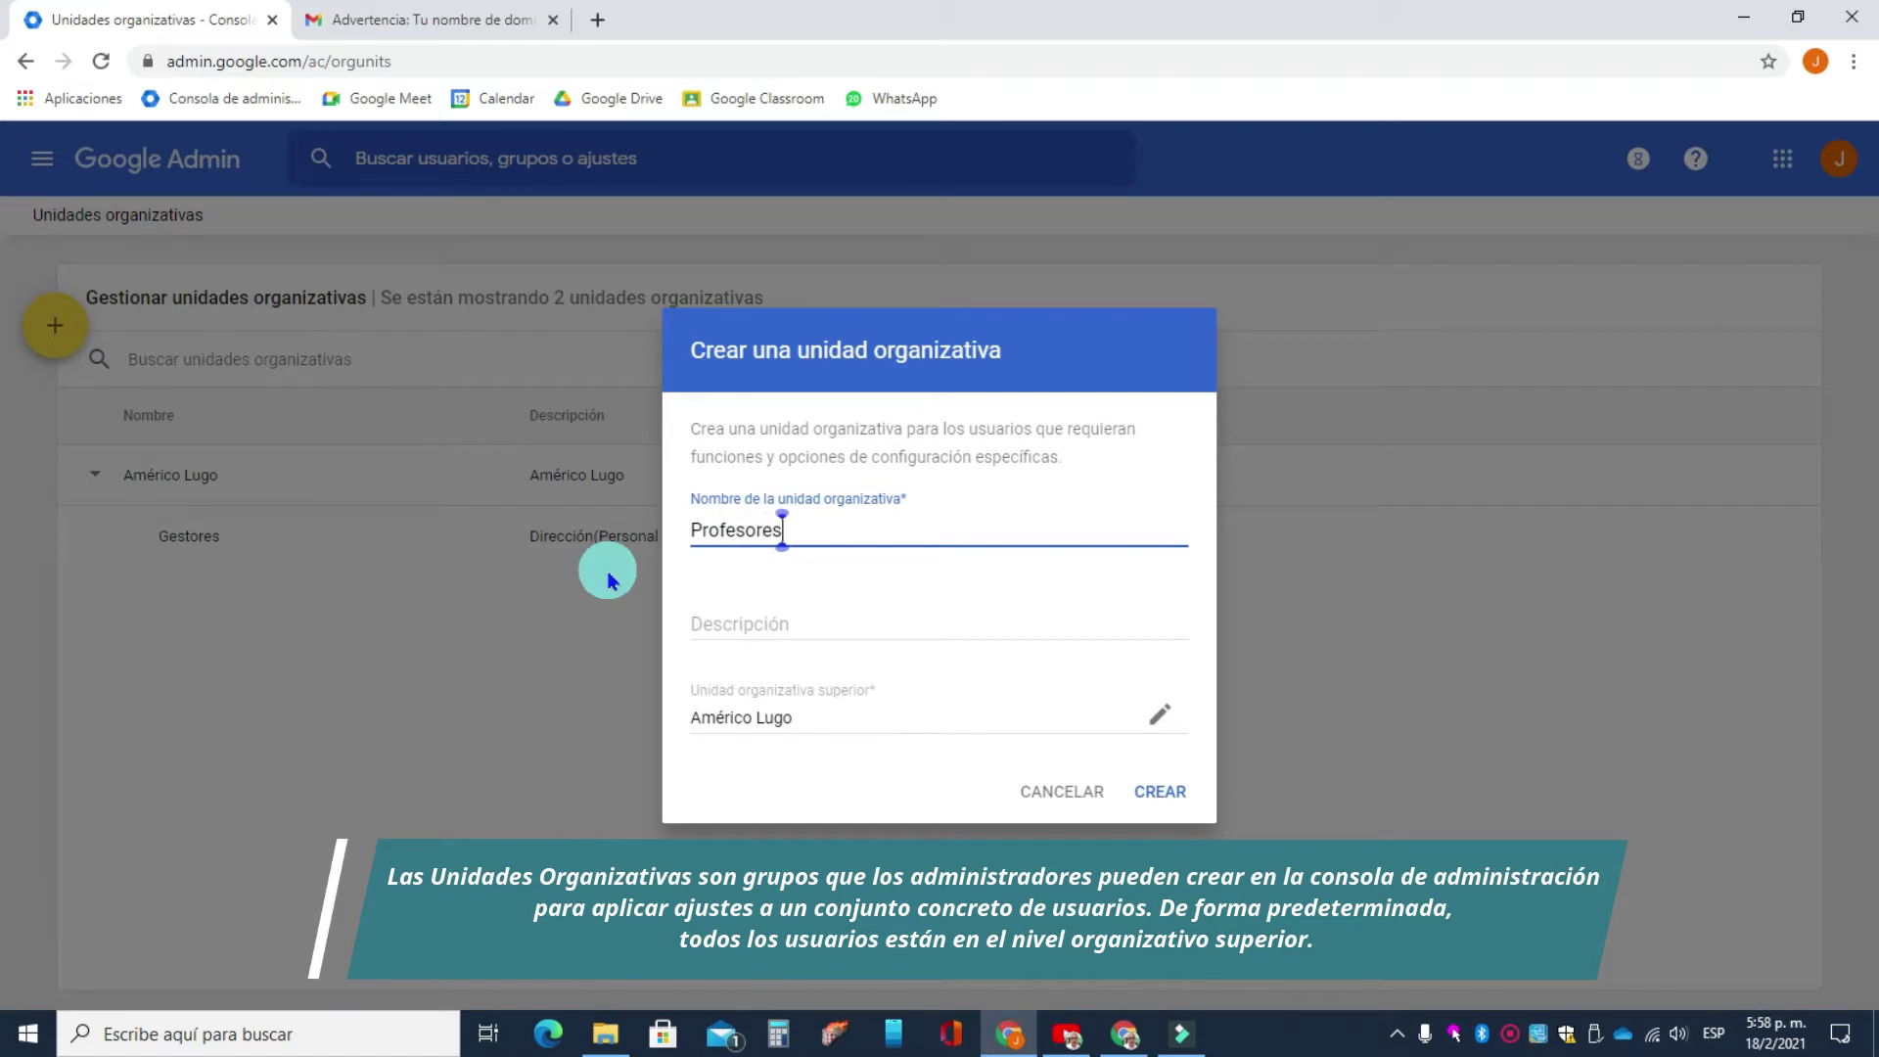
left_click(708, 628)
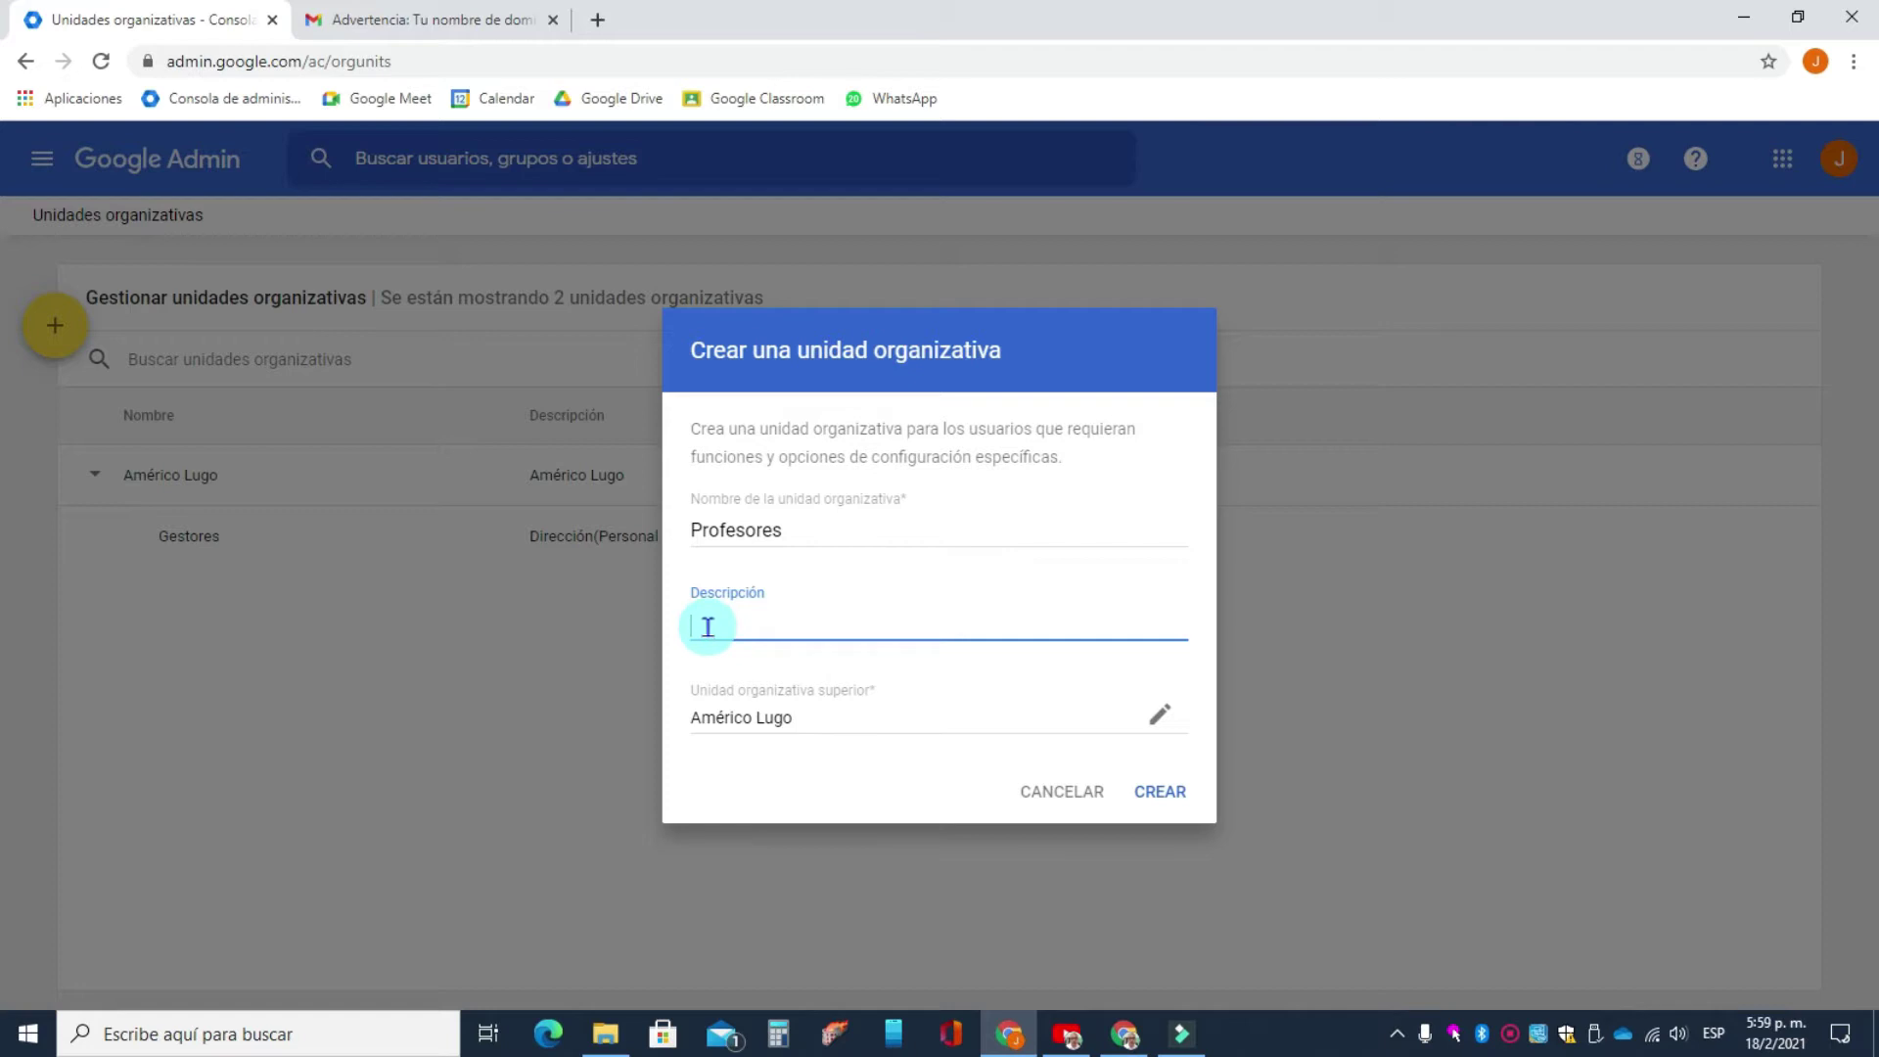
type("Personal Docente")
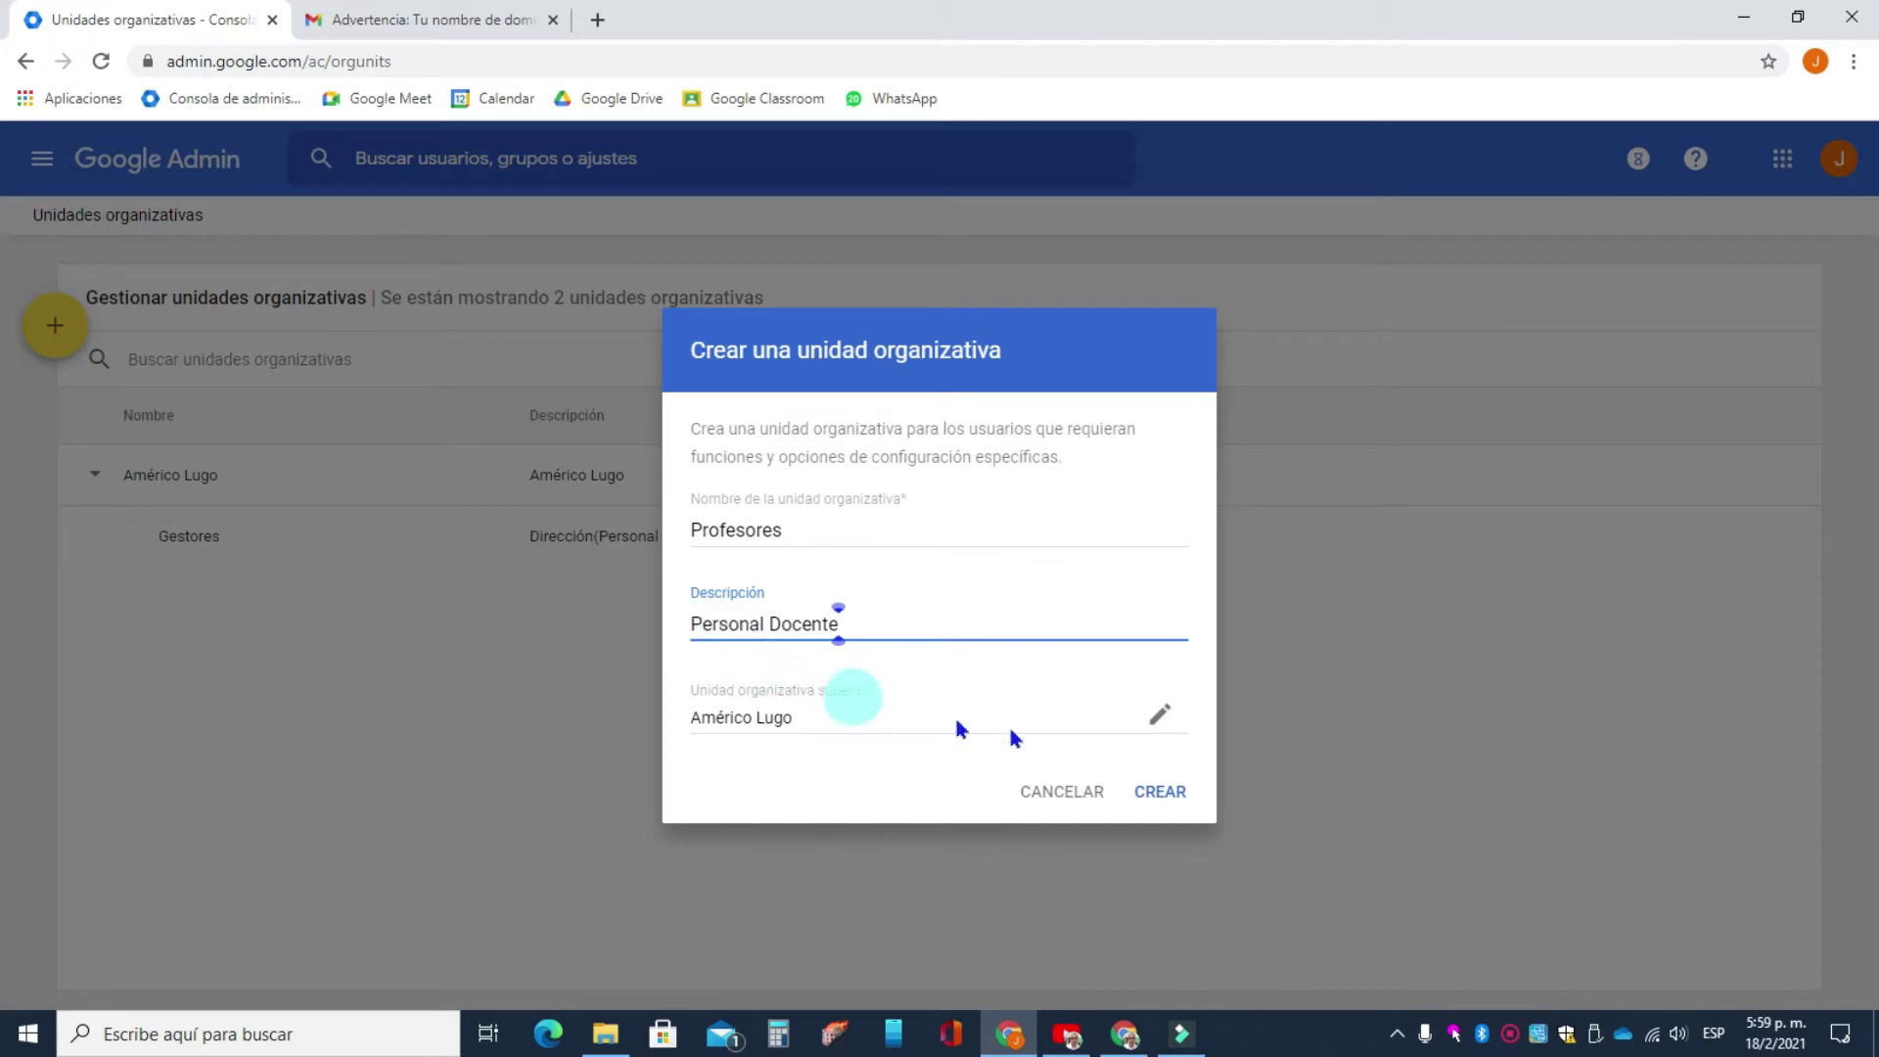
left_click(1174, 793)
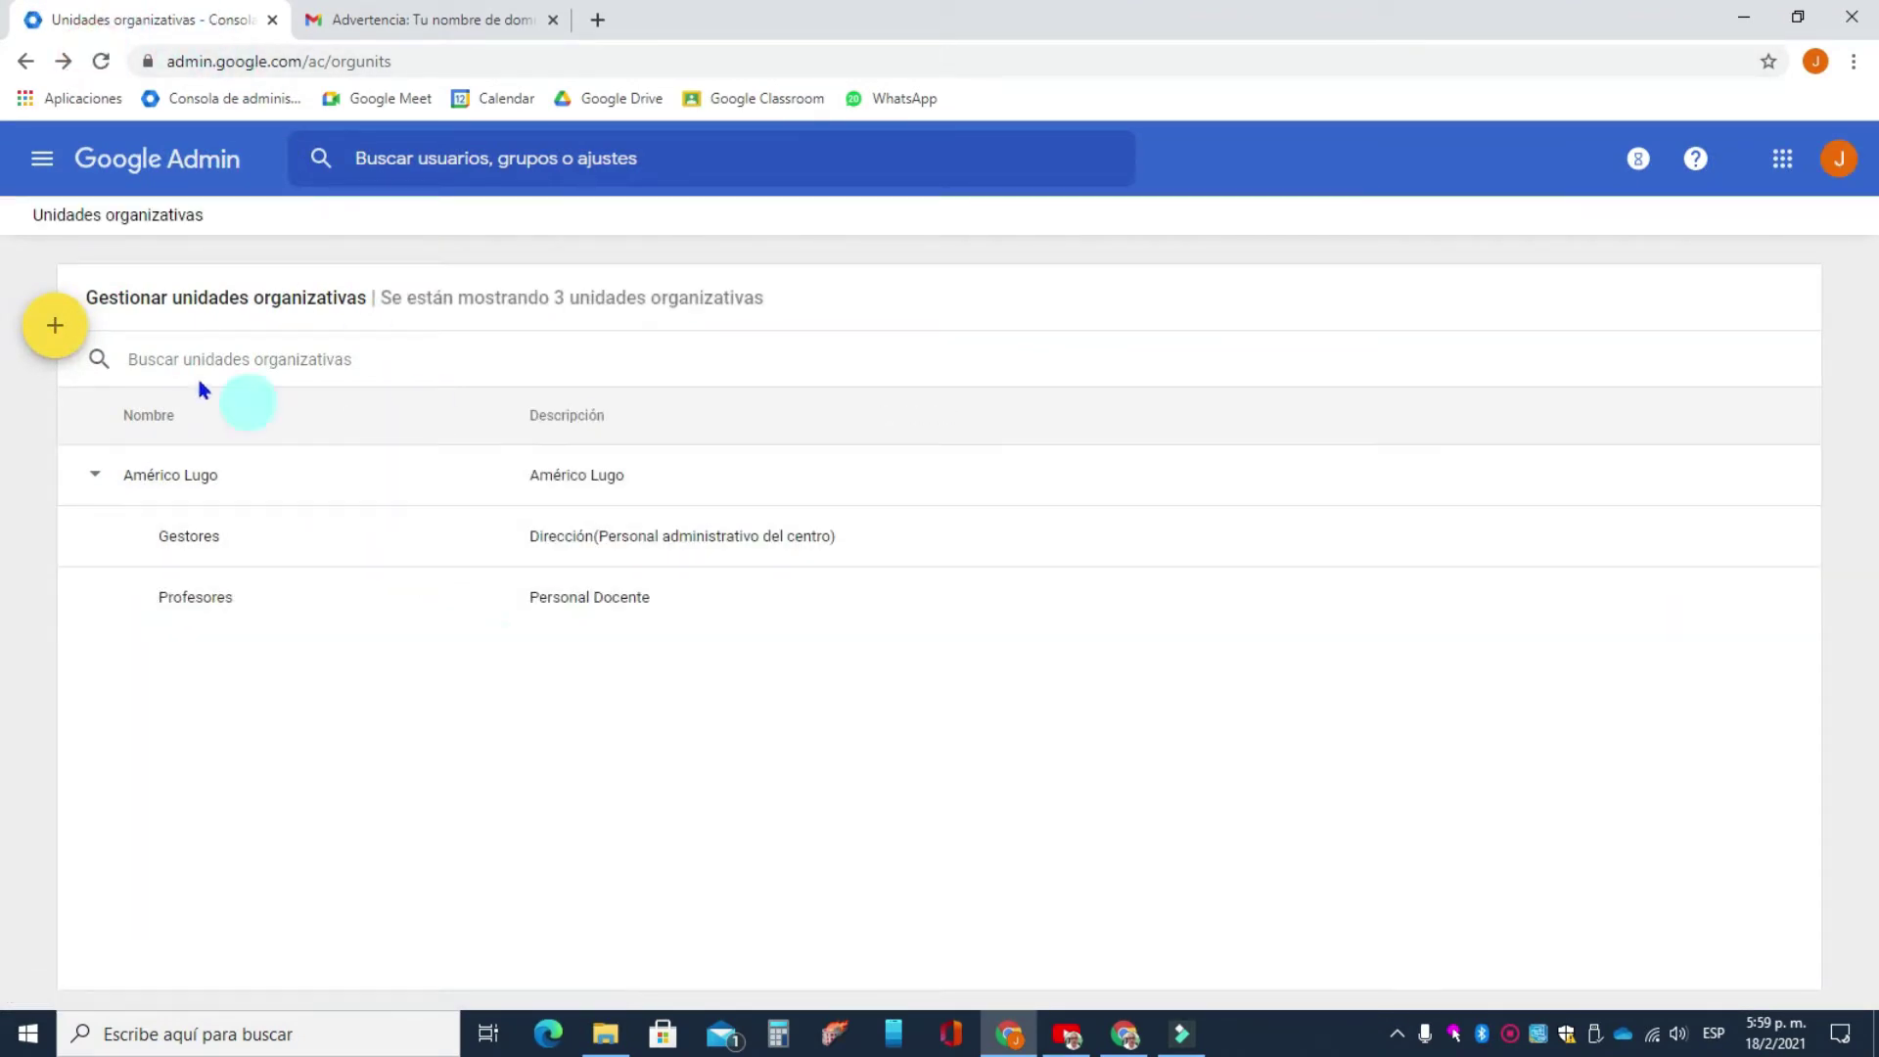
- Create the 'Alumnos' unit with description 'Estudiantes del centro educativo' under Américo Lugo
left_click(54, 326)
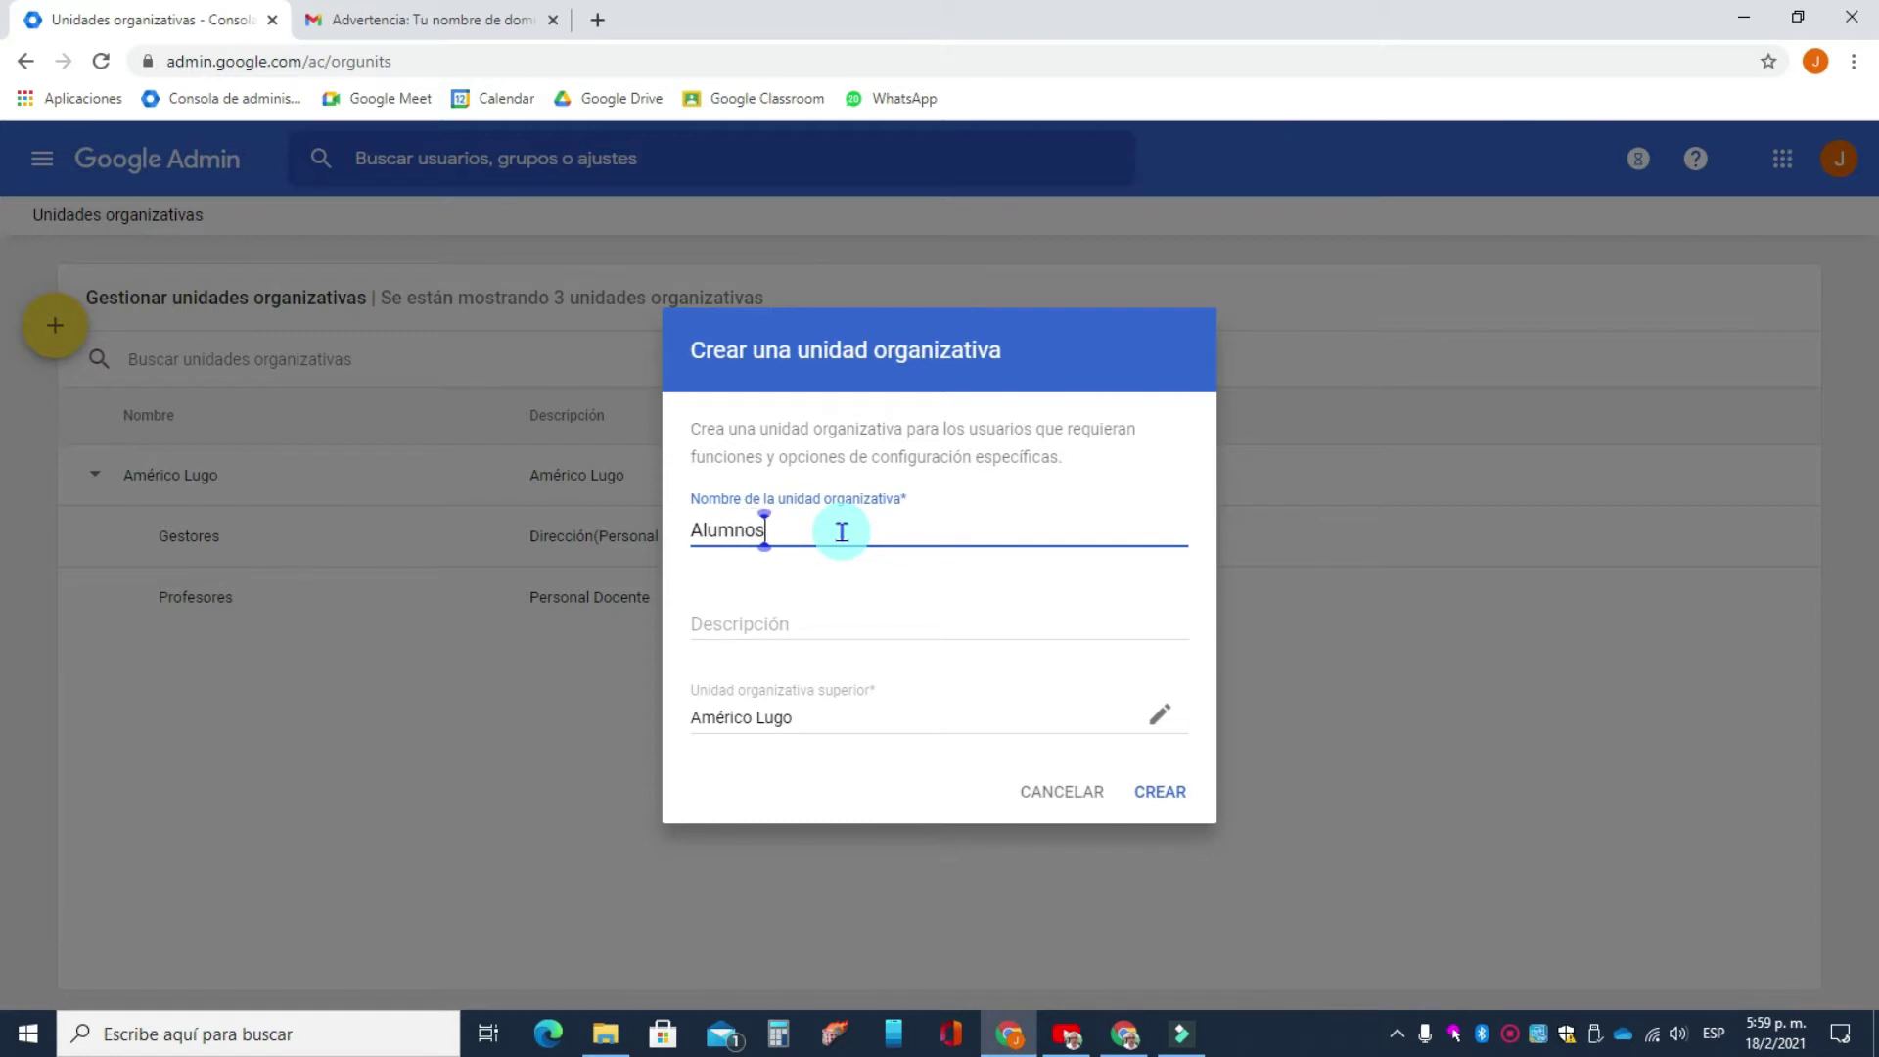
type("Alumnos")
left_click(832, 614)
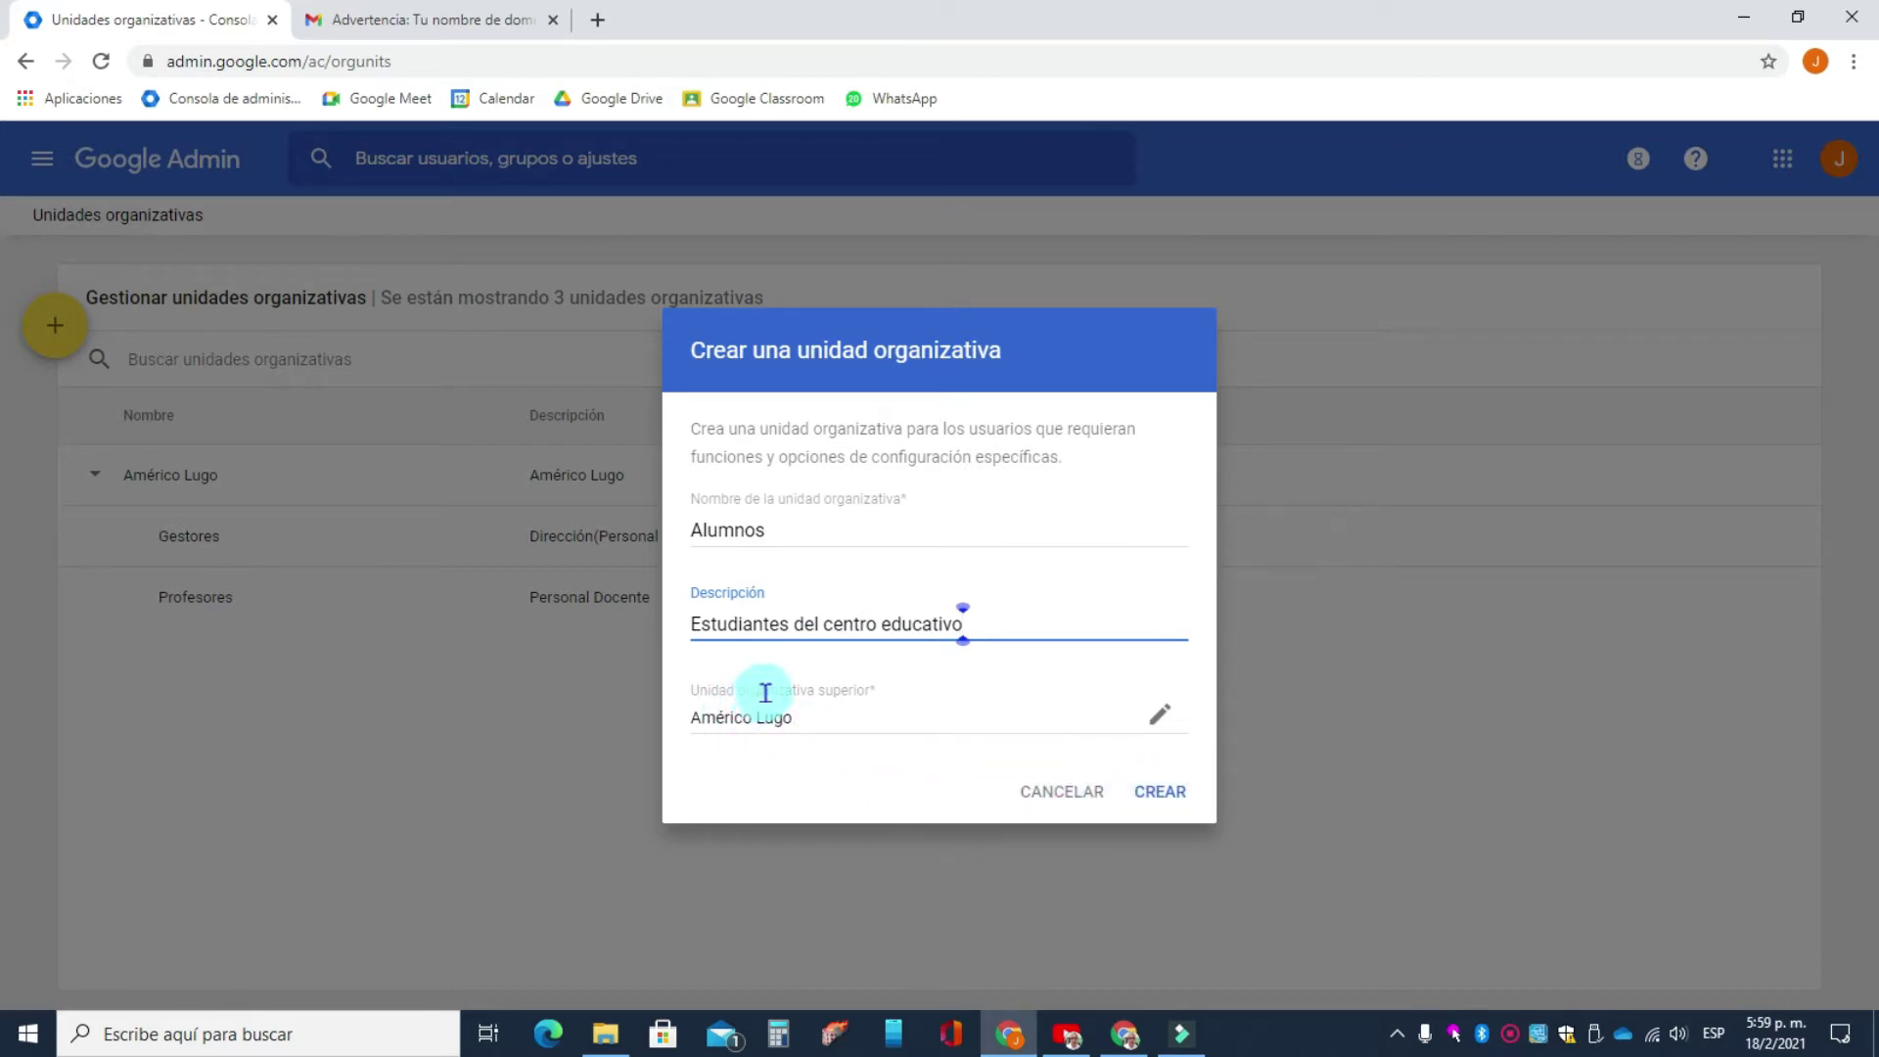
left_click_drag(766, 692, 873, 692)
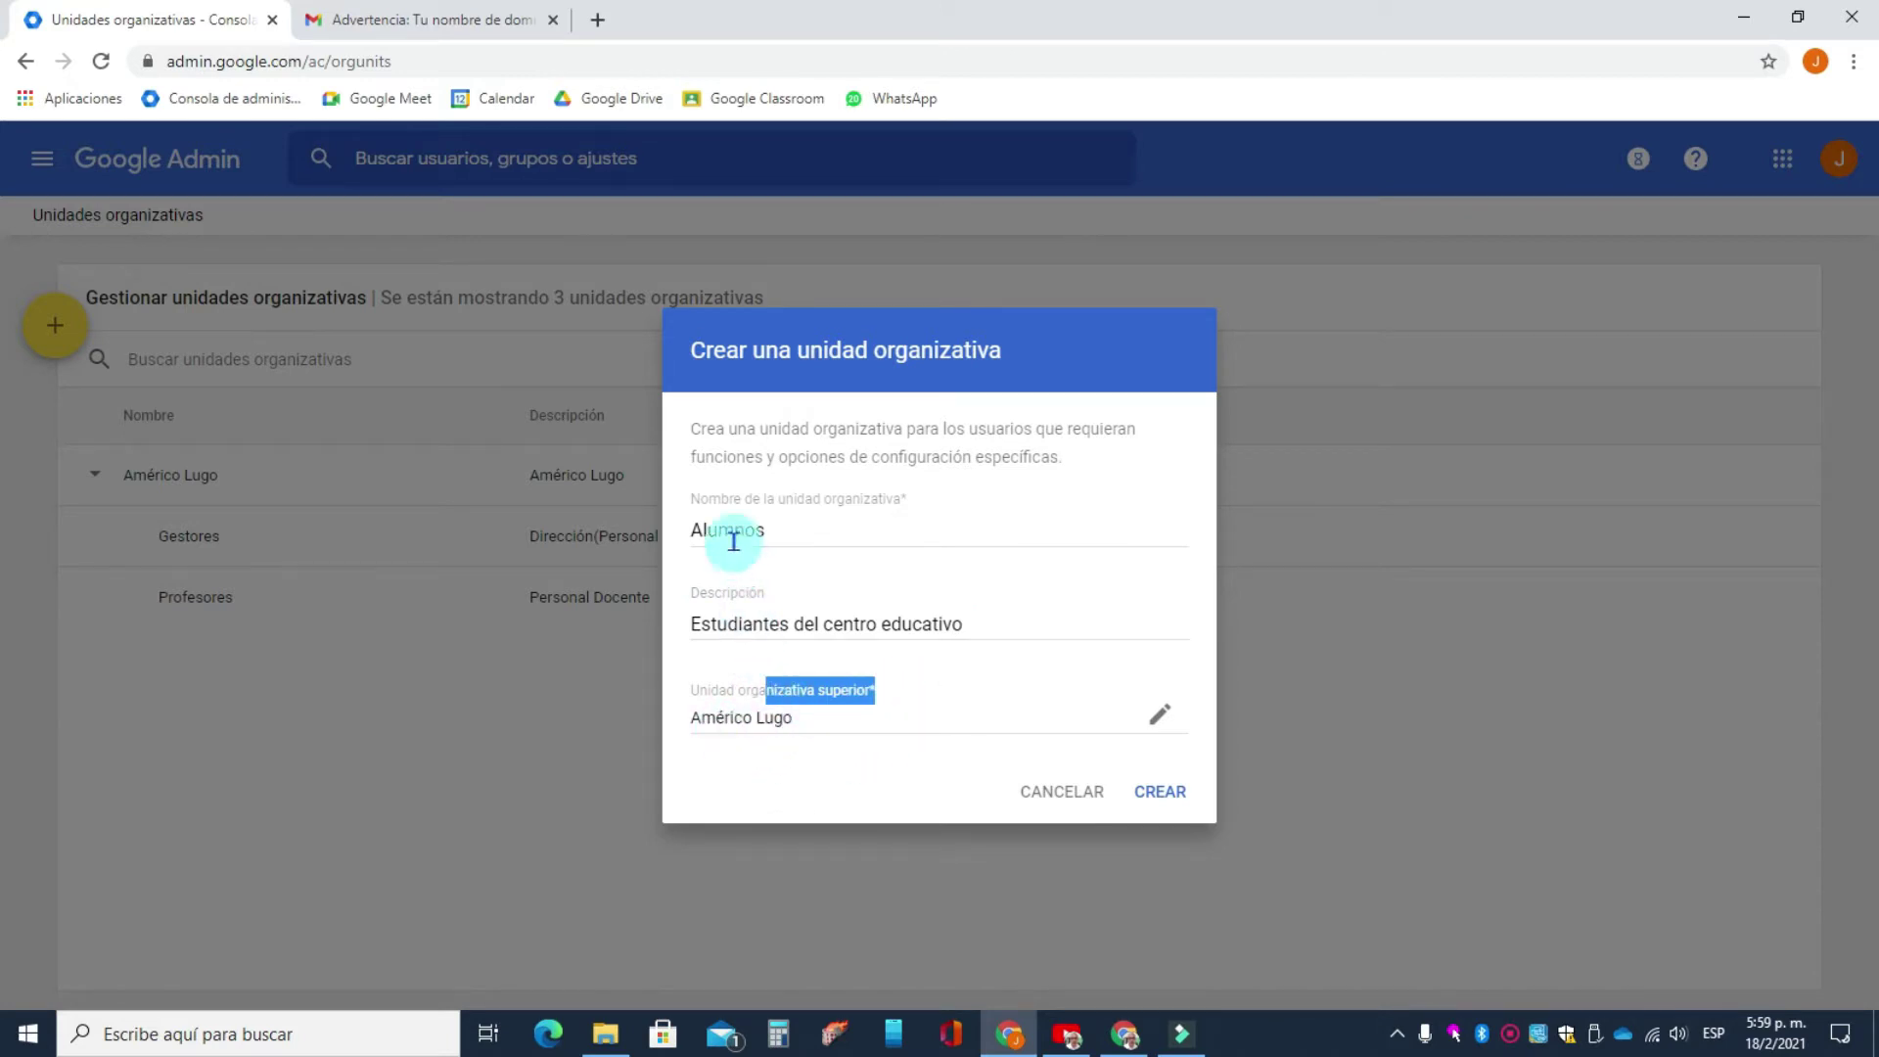
left_click_drag(718, 530, 734, 530)
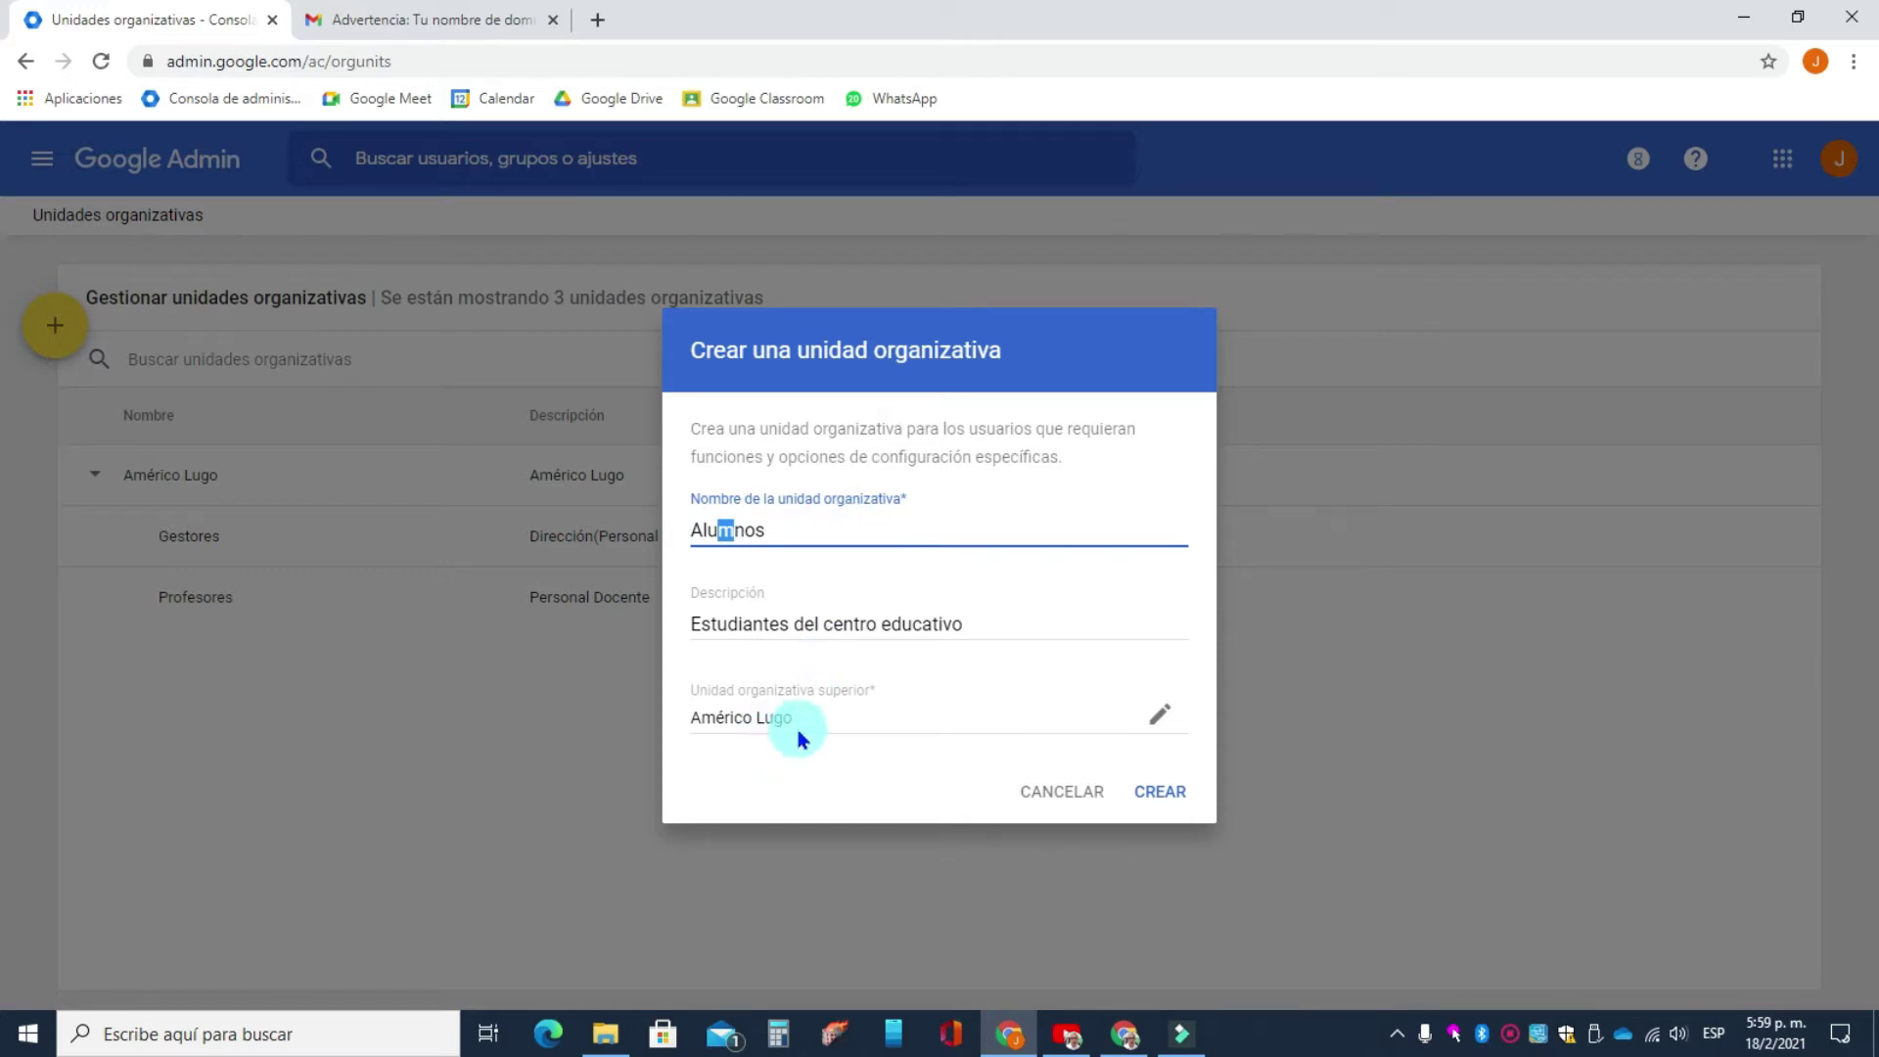
left_click(1155, 791)
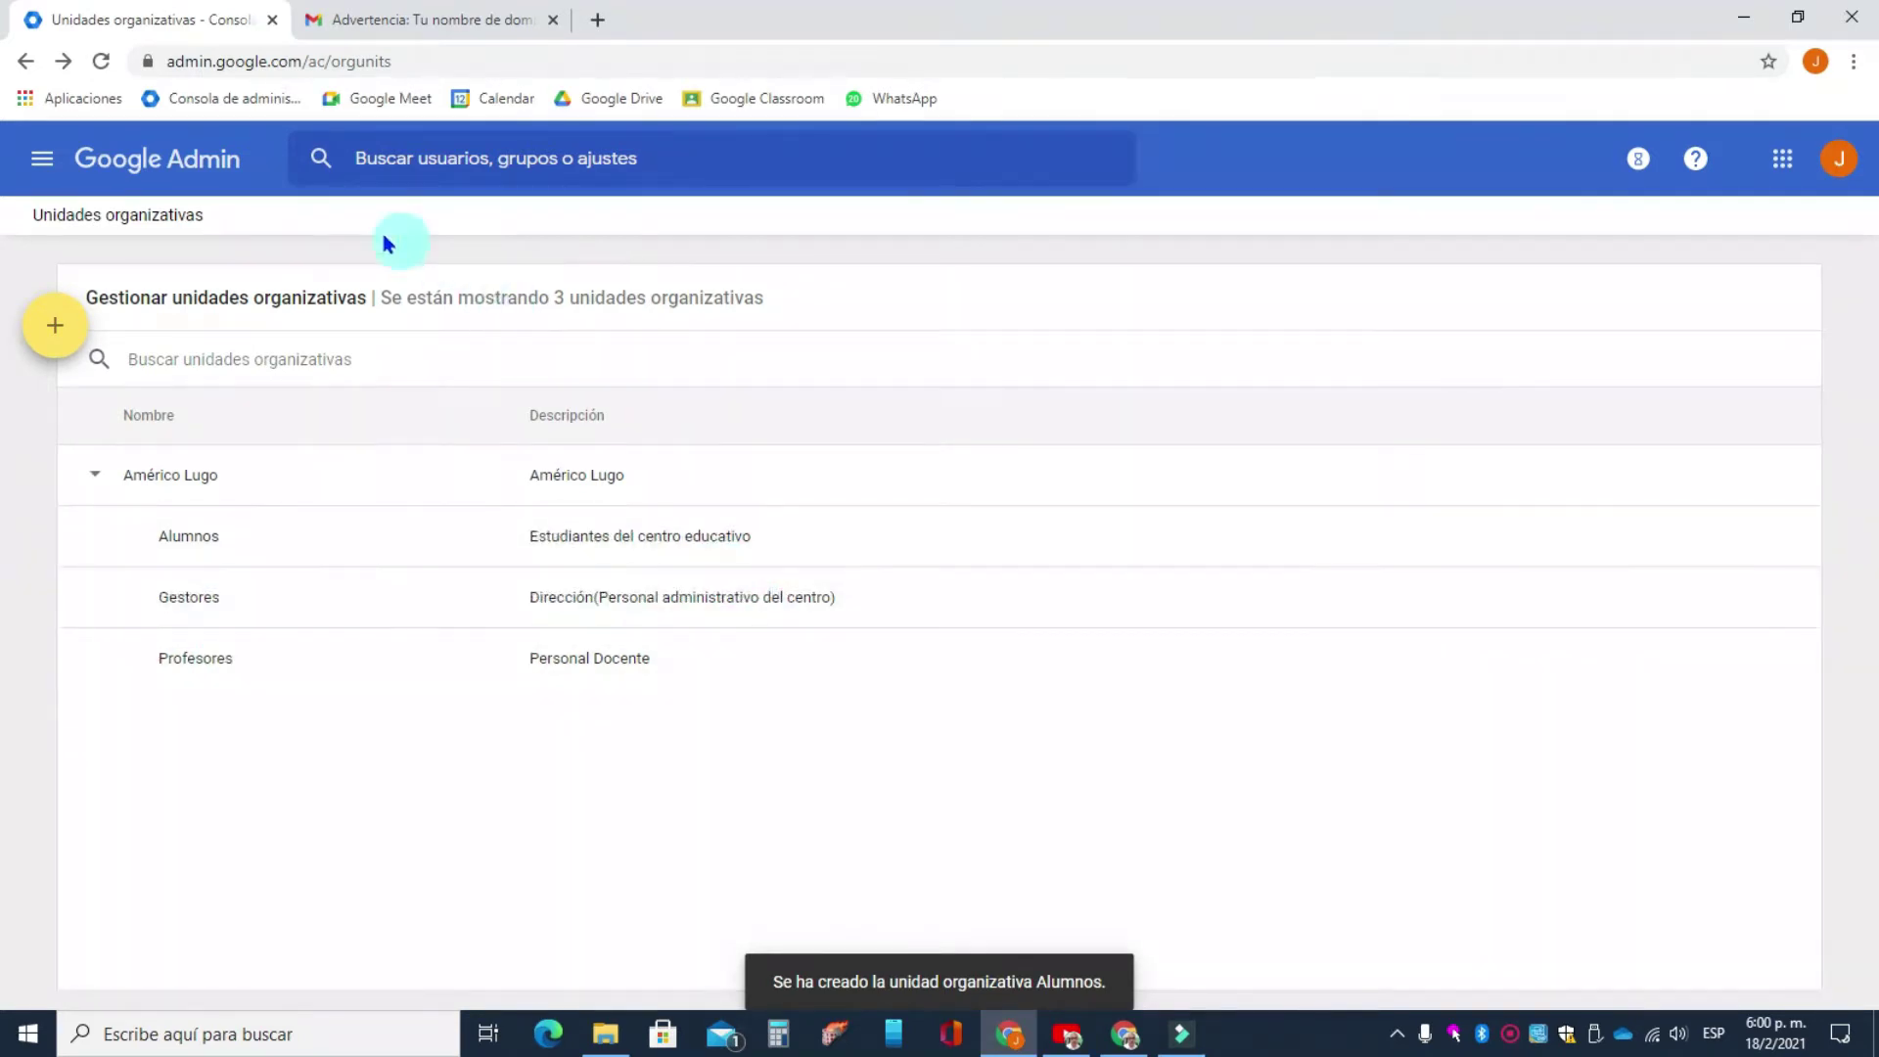
- Open Usuarios and view Gestores, then Profesores, then the whole Américo Lugo unit
left_click(221, 174)
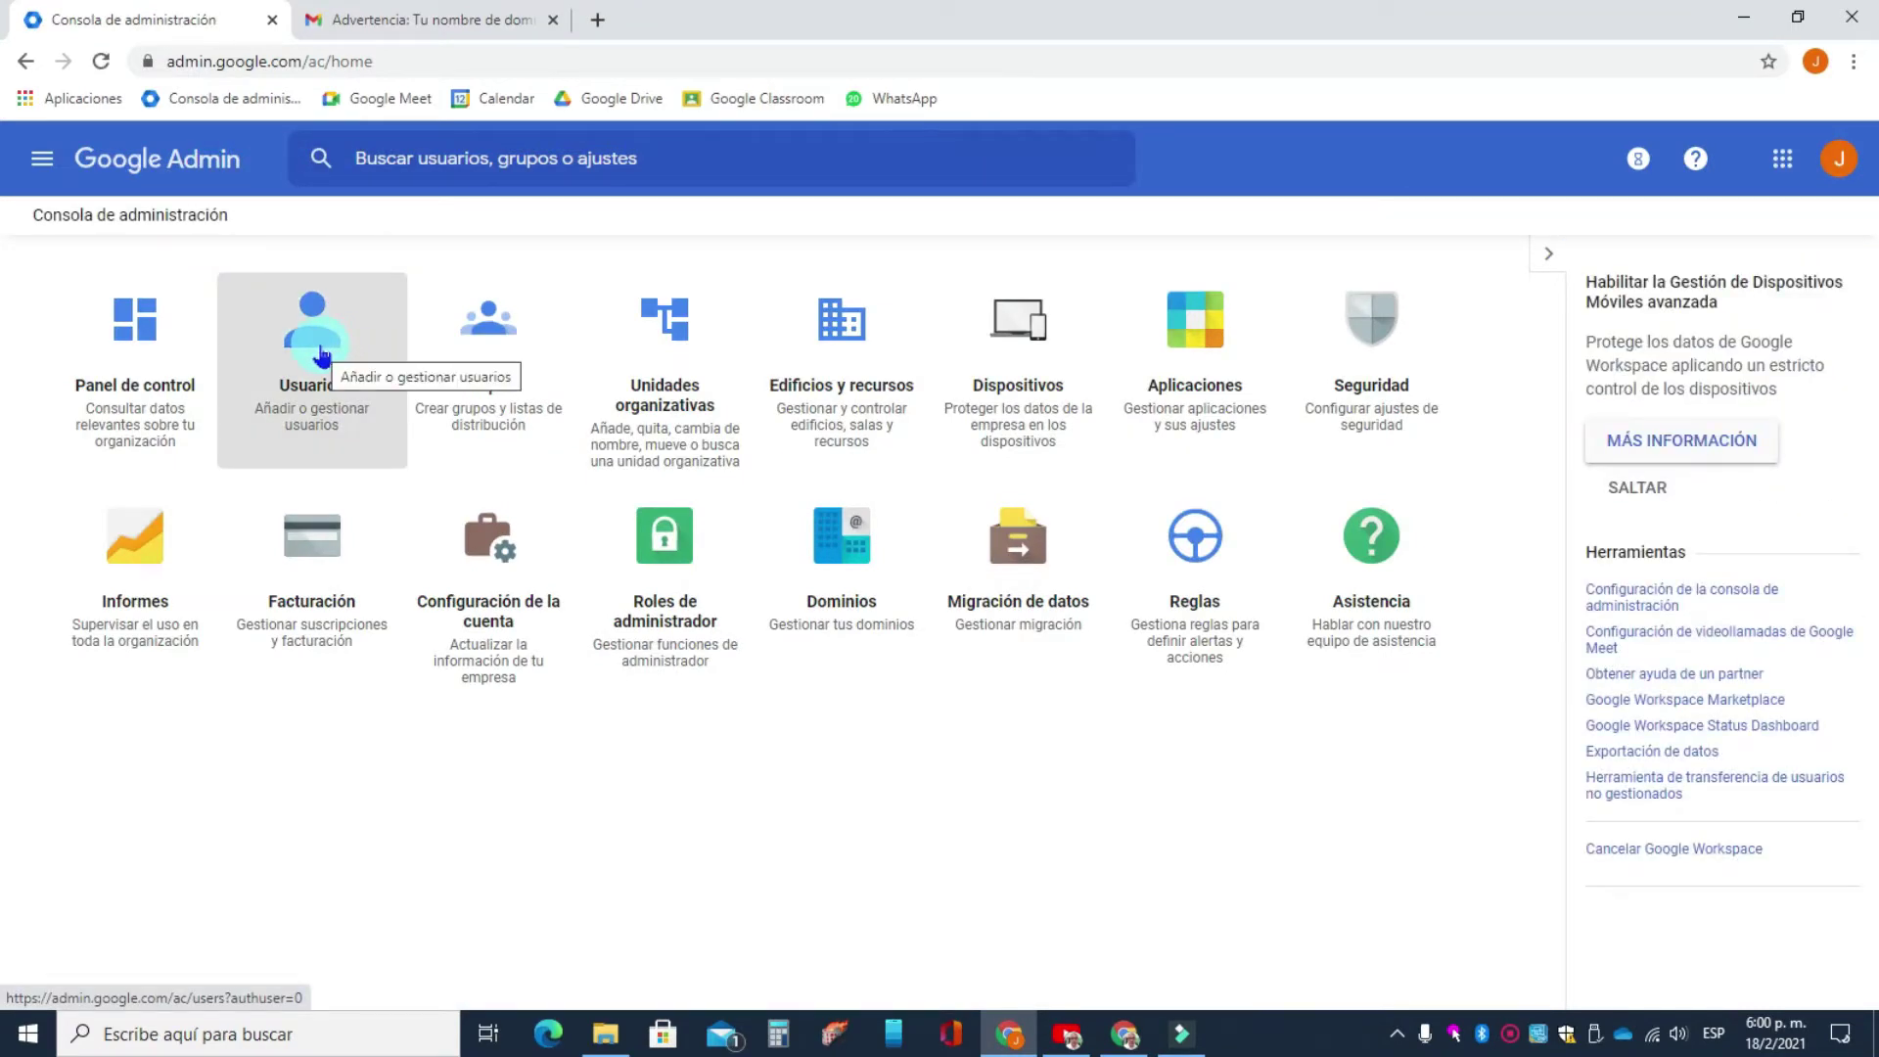
left_click(322, 358)
left_click(321, 356)
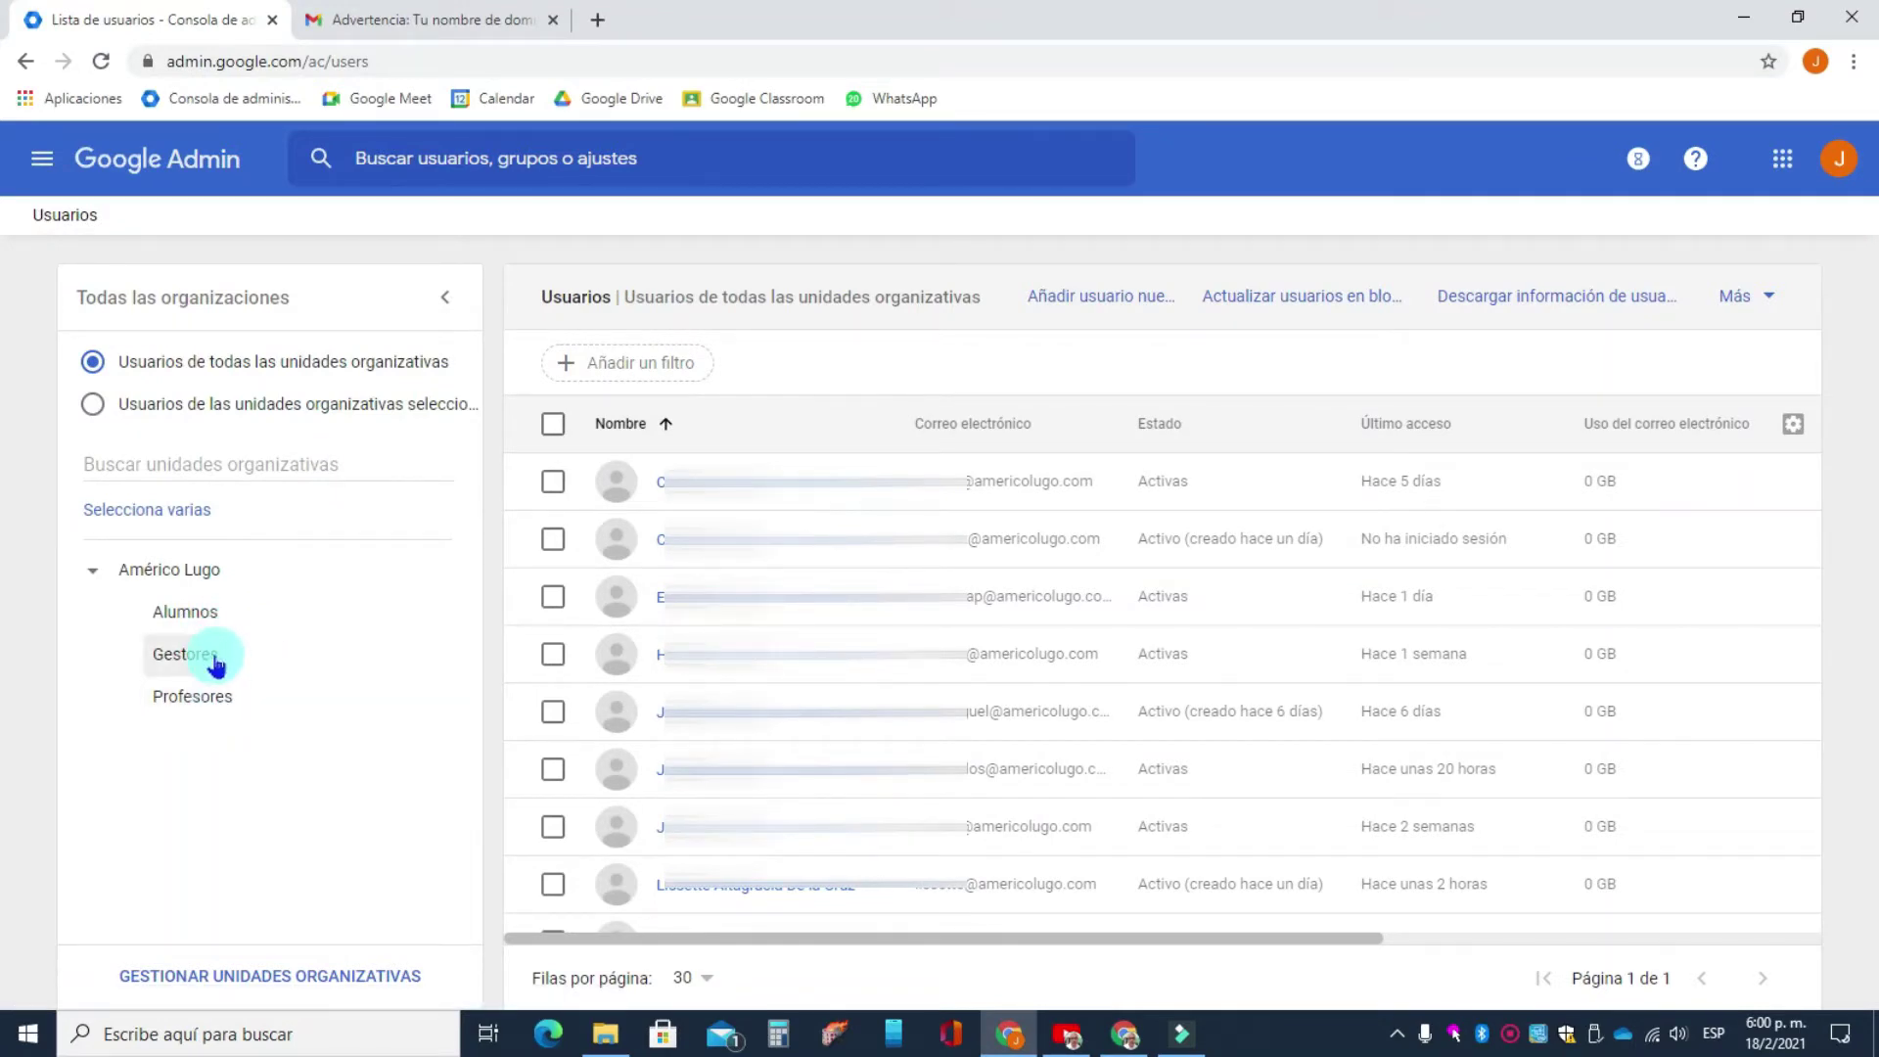
left_click(205, 664)
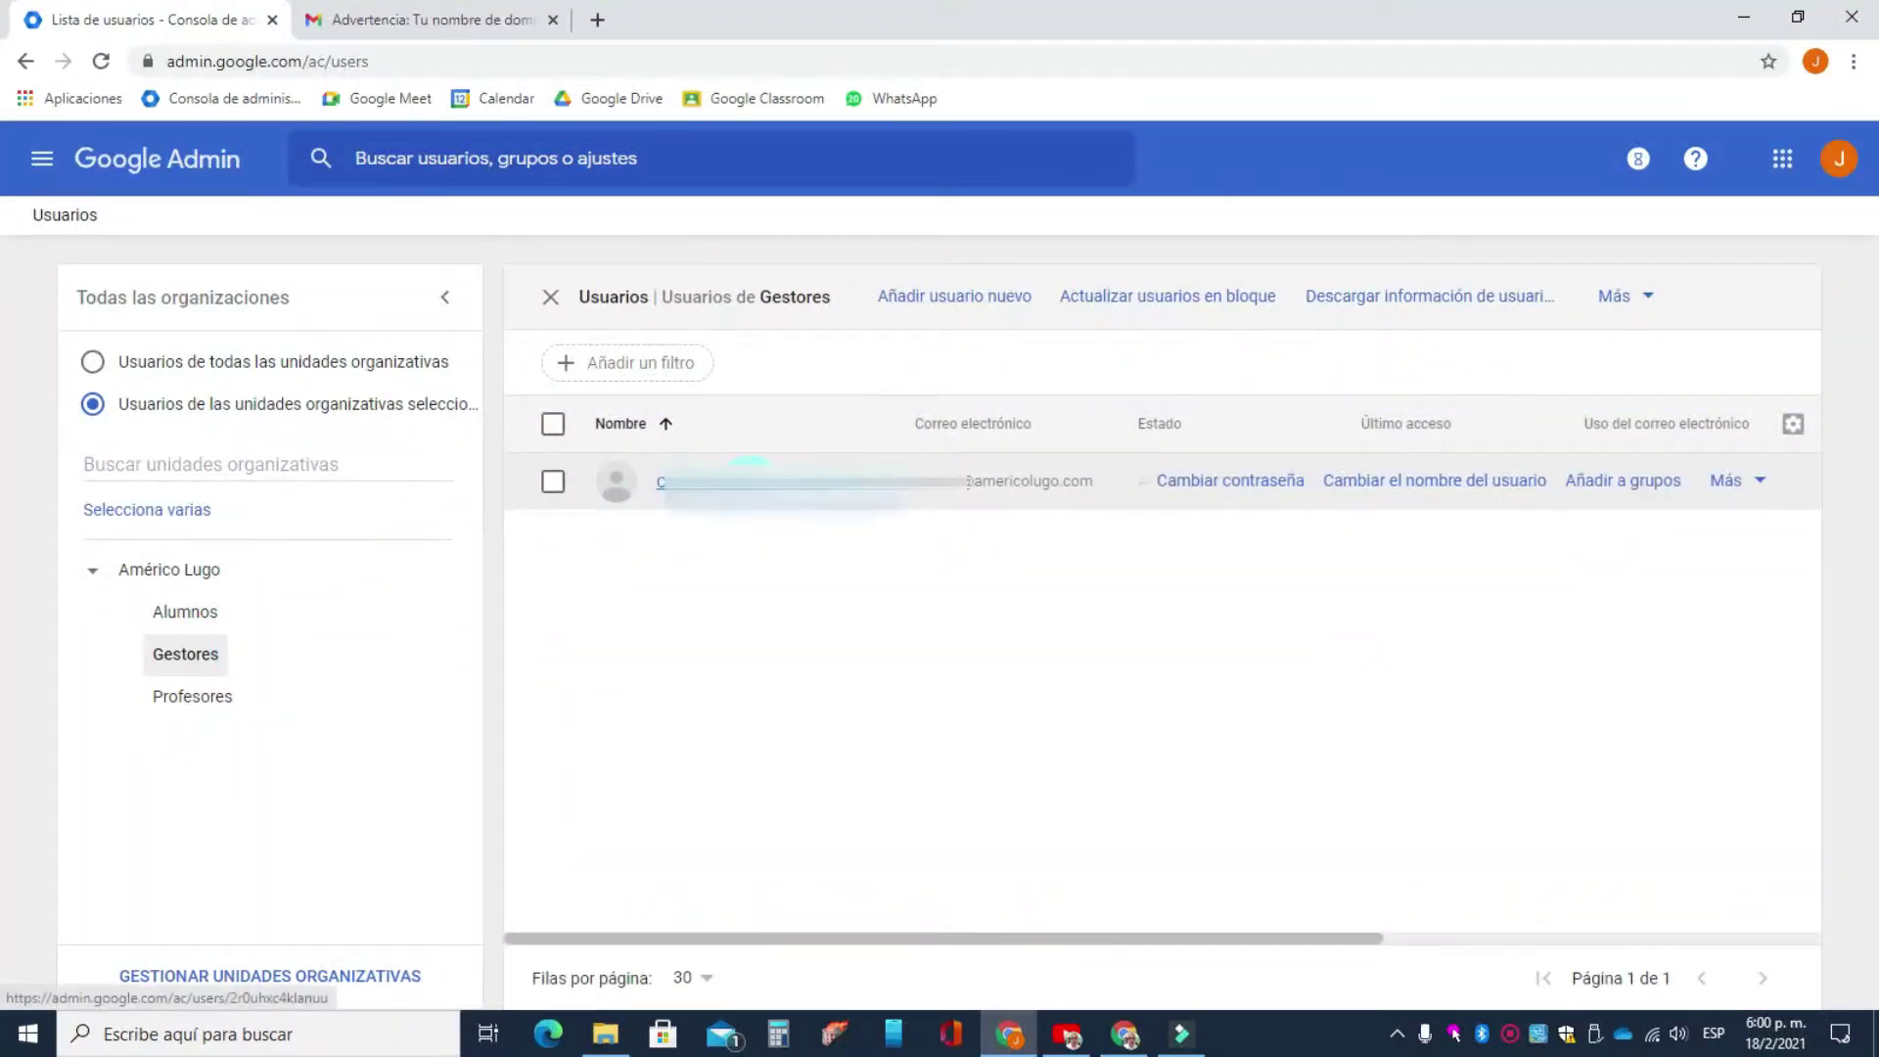
left_click(192, 703)
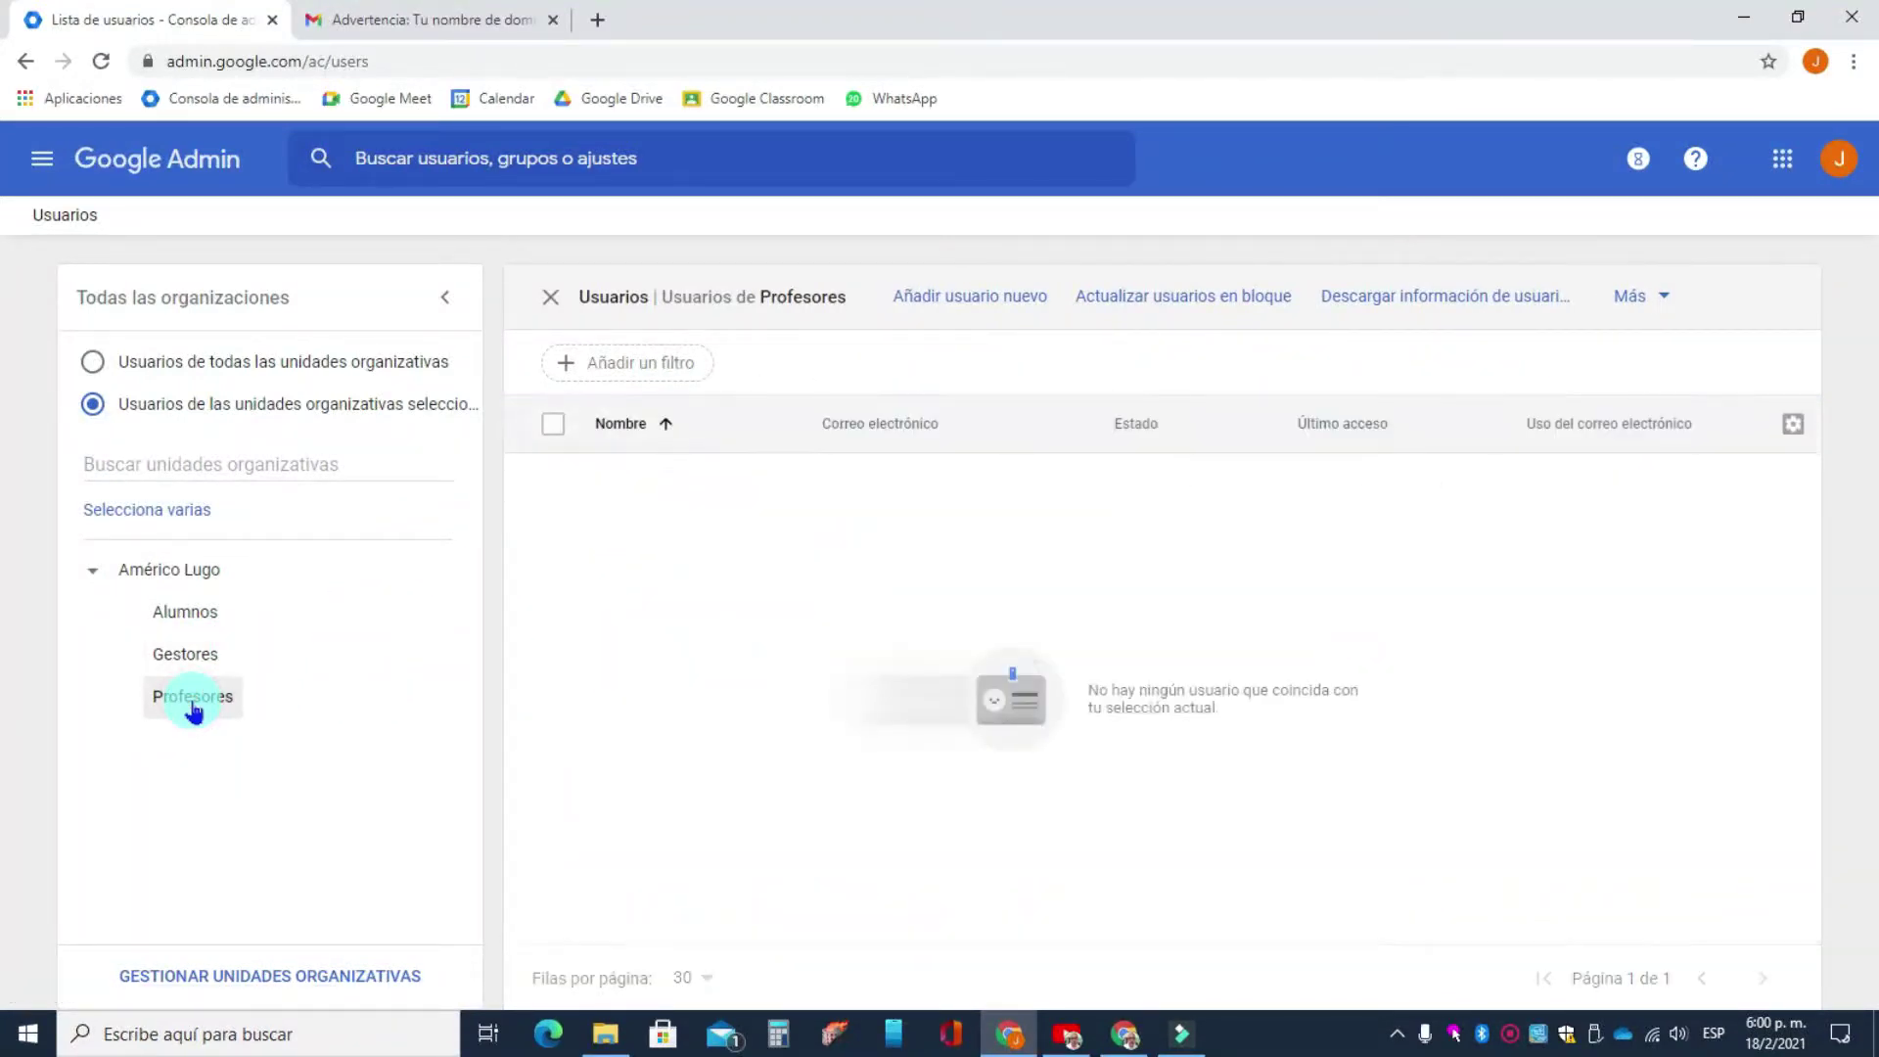
left_click(192, 578)
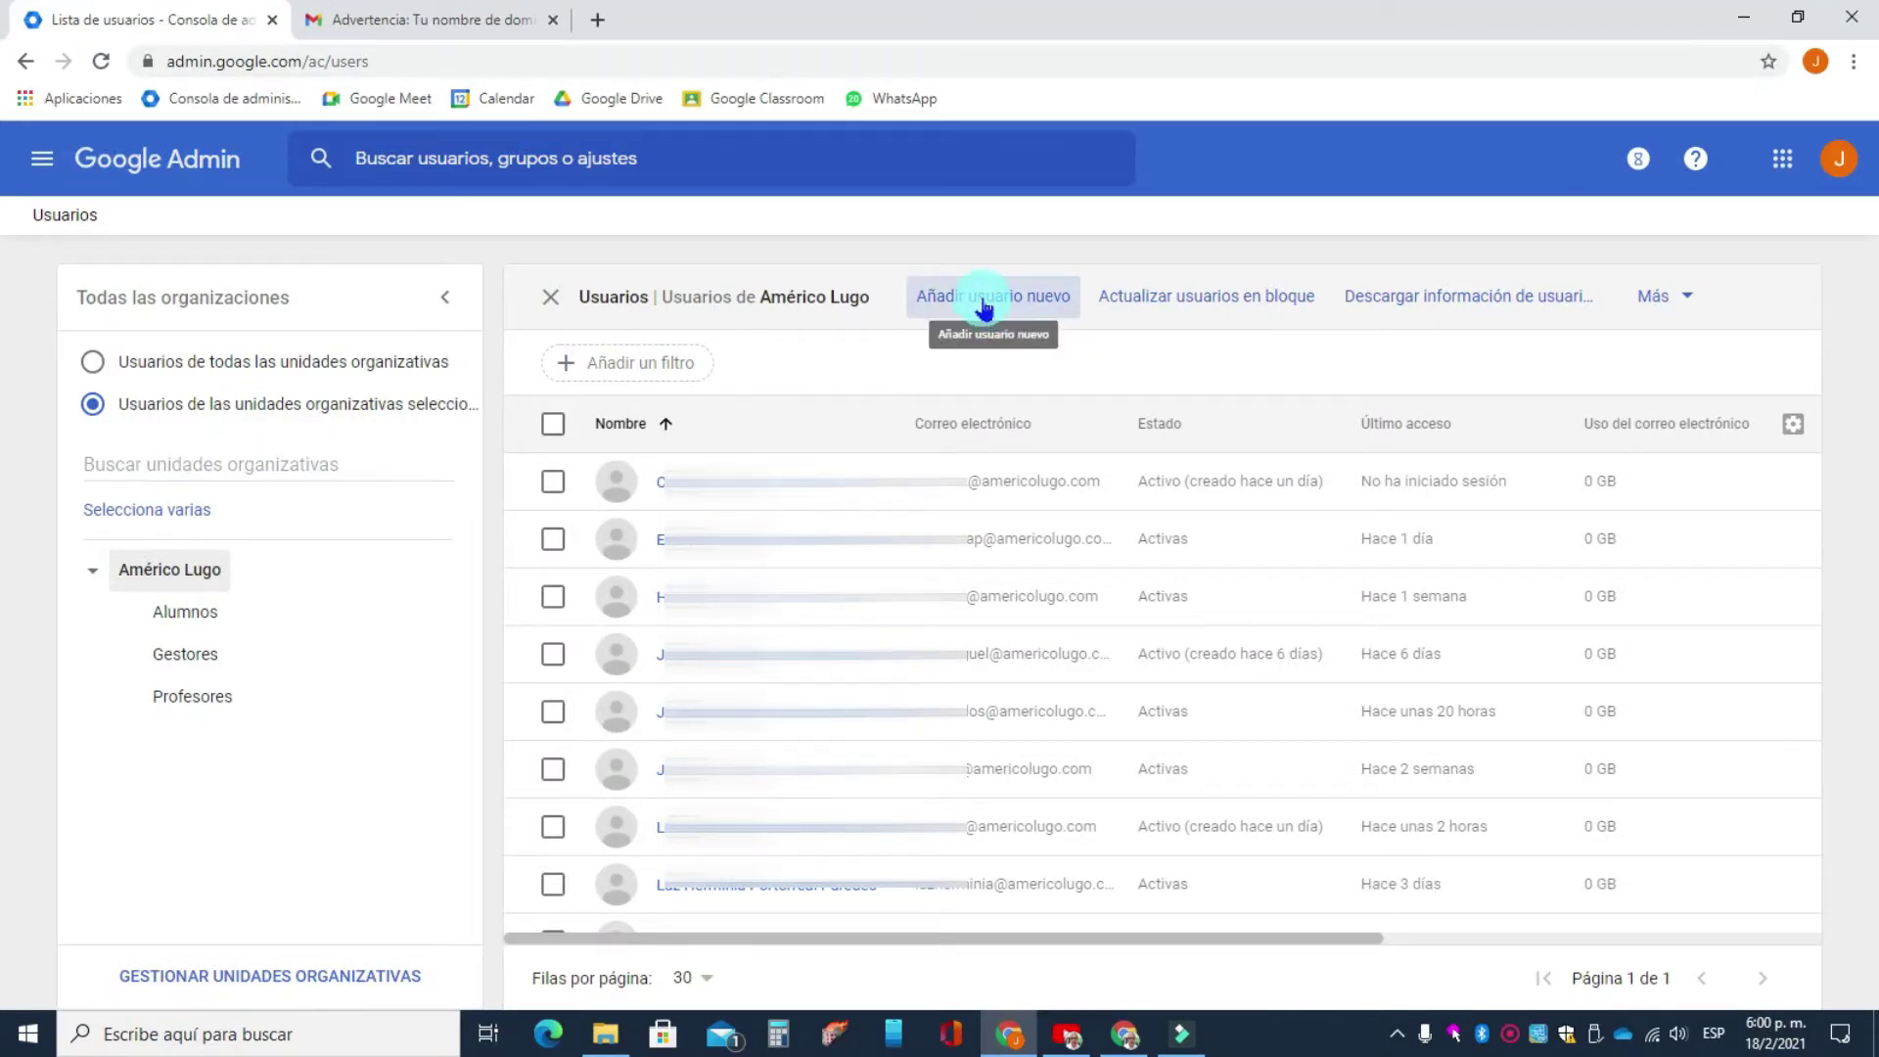
left_click(984, 309)
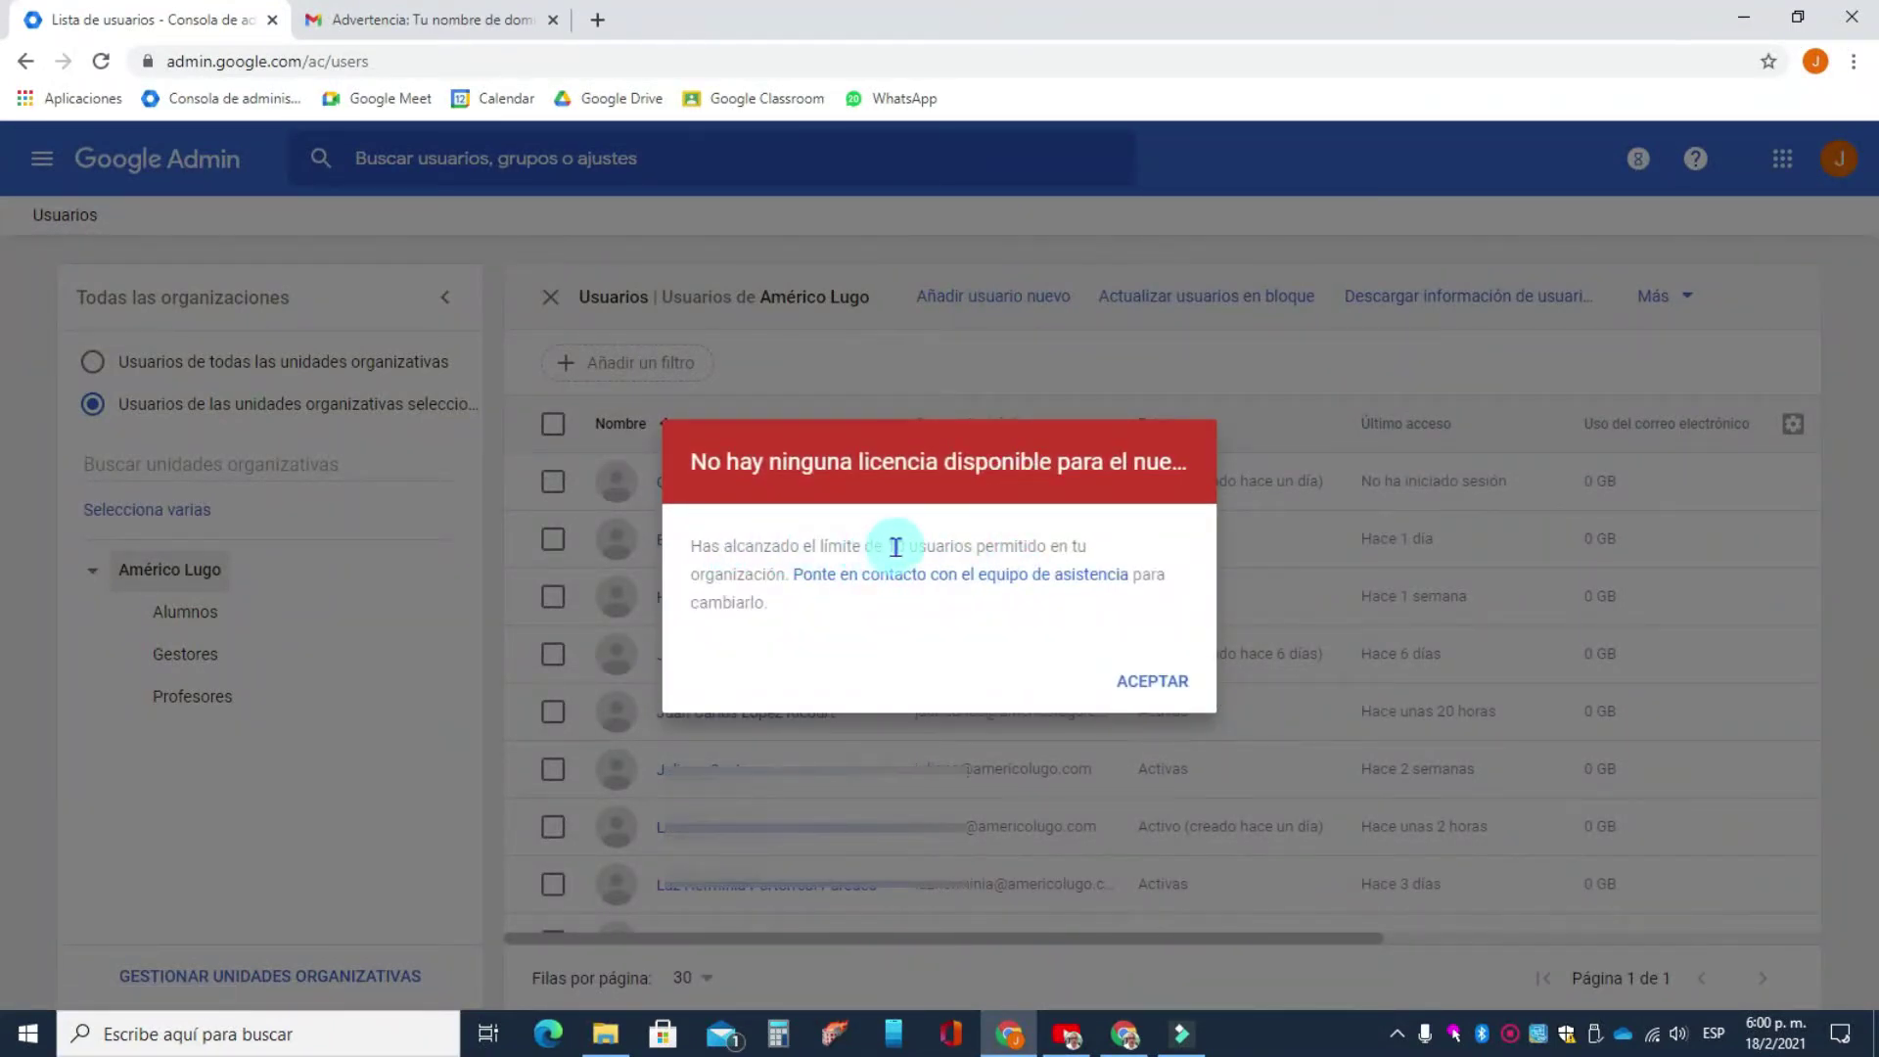
left_click_drag(897, 545, 1069, 547)
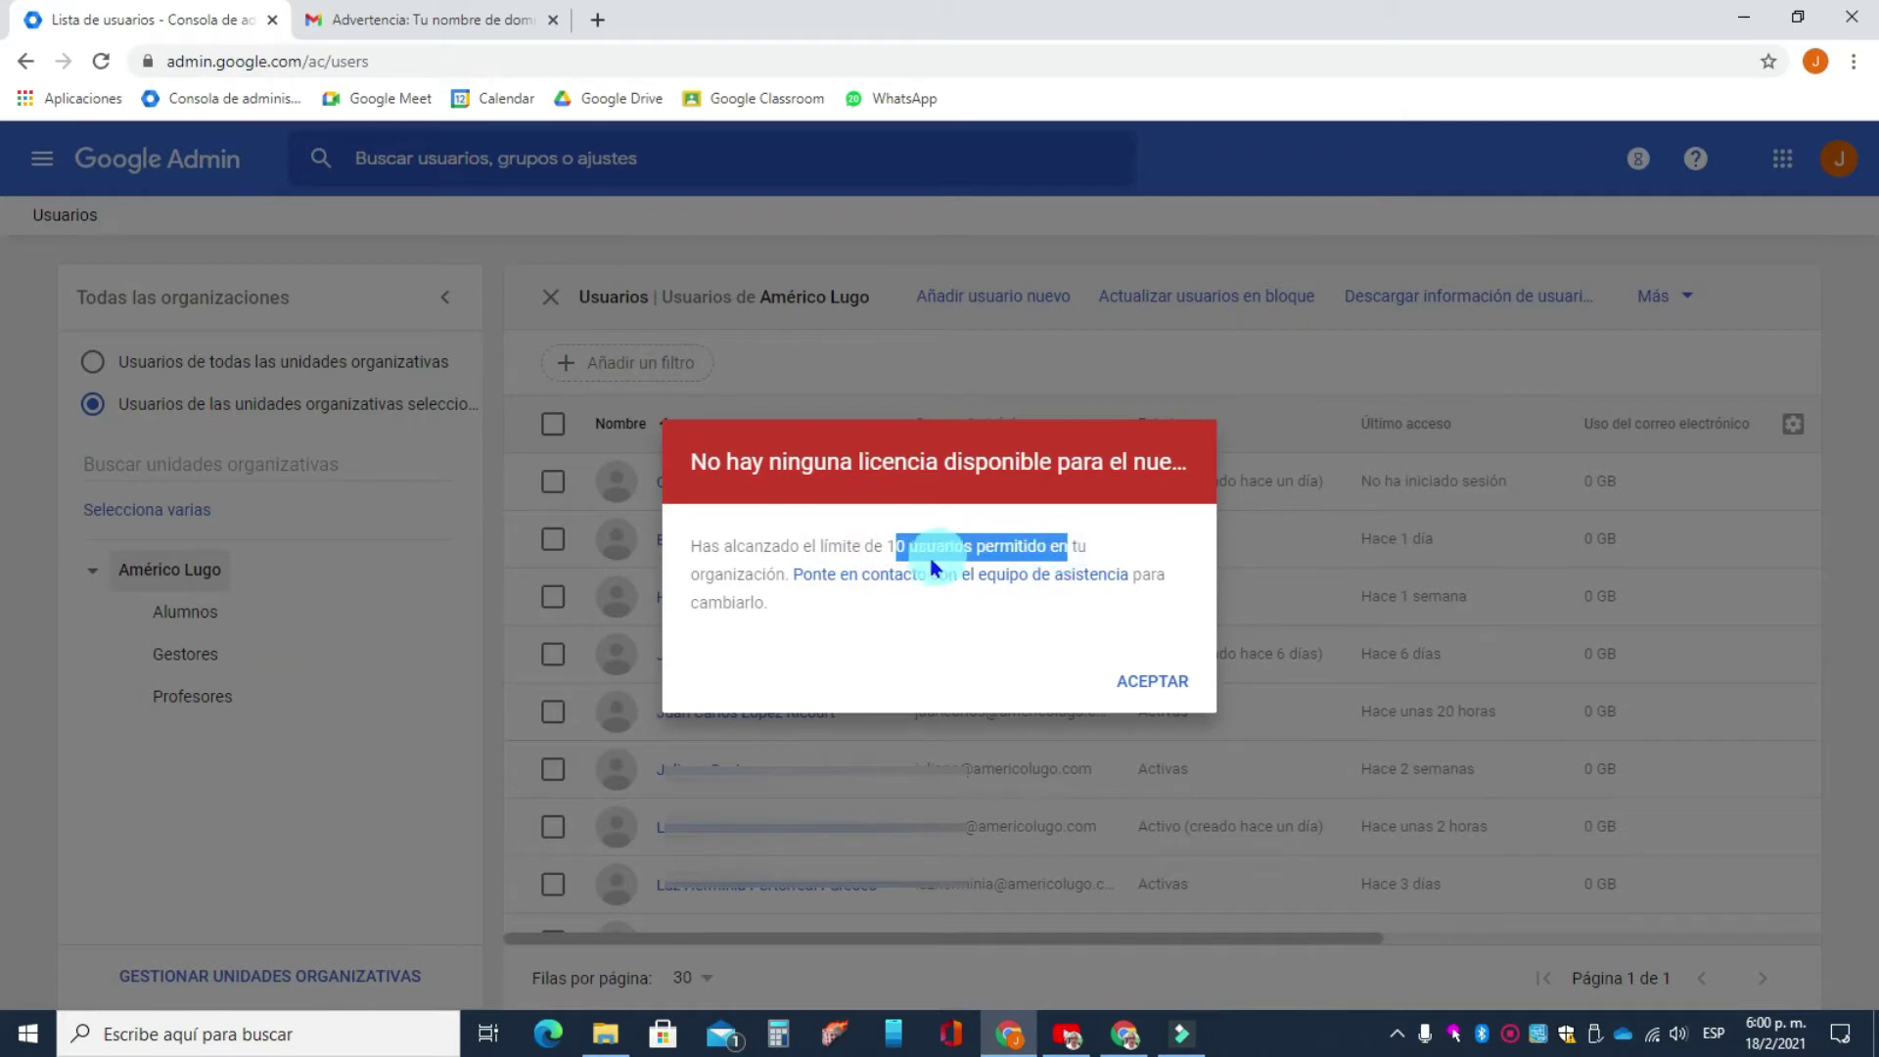
left_click(852, 546)
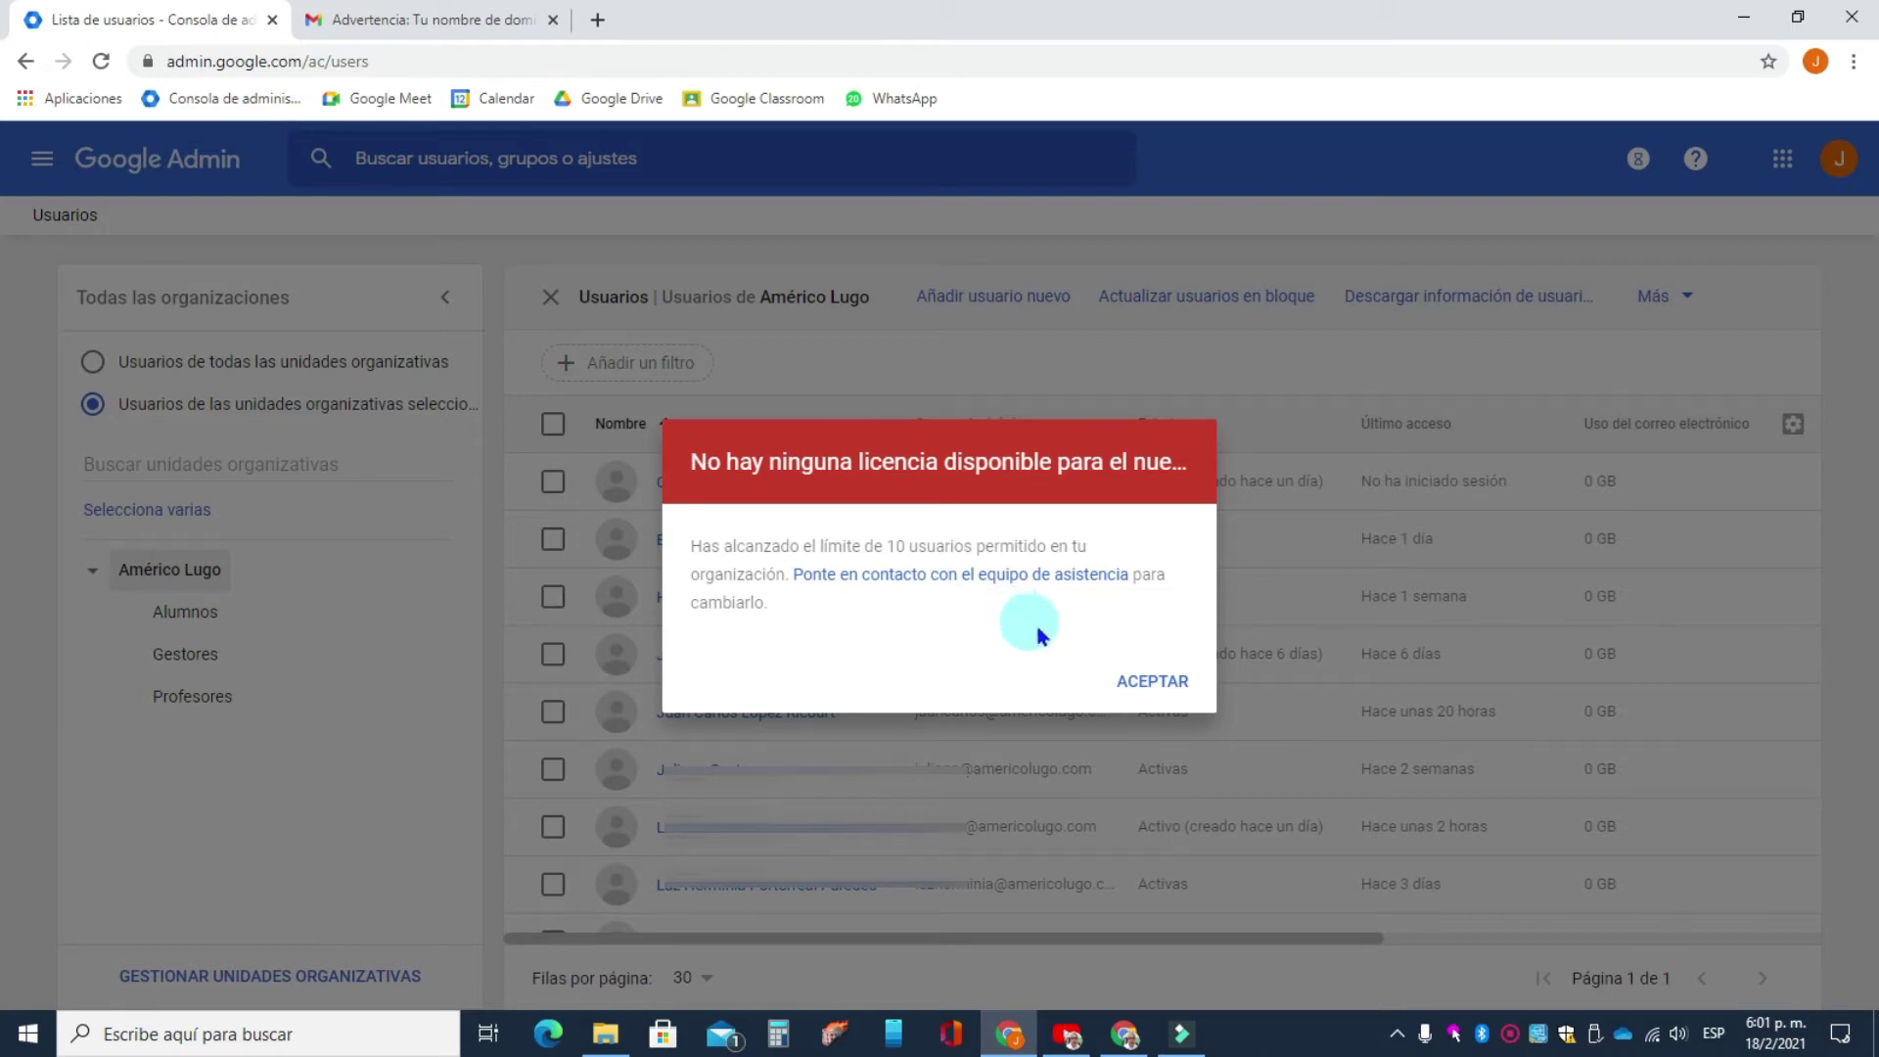
left_click(1142, 683)
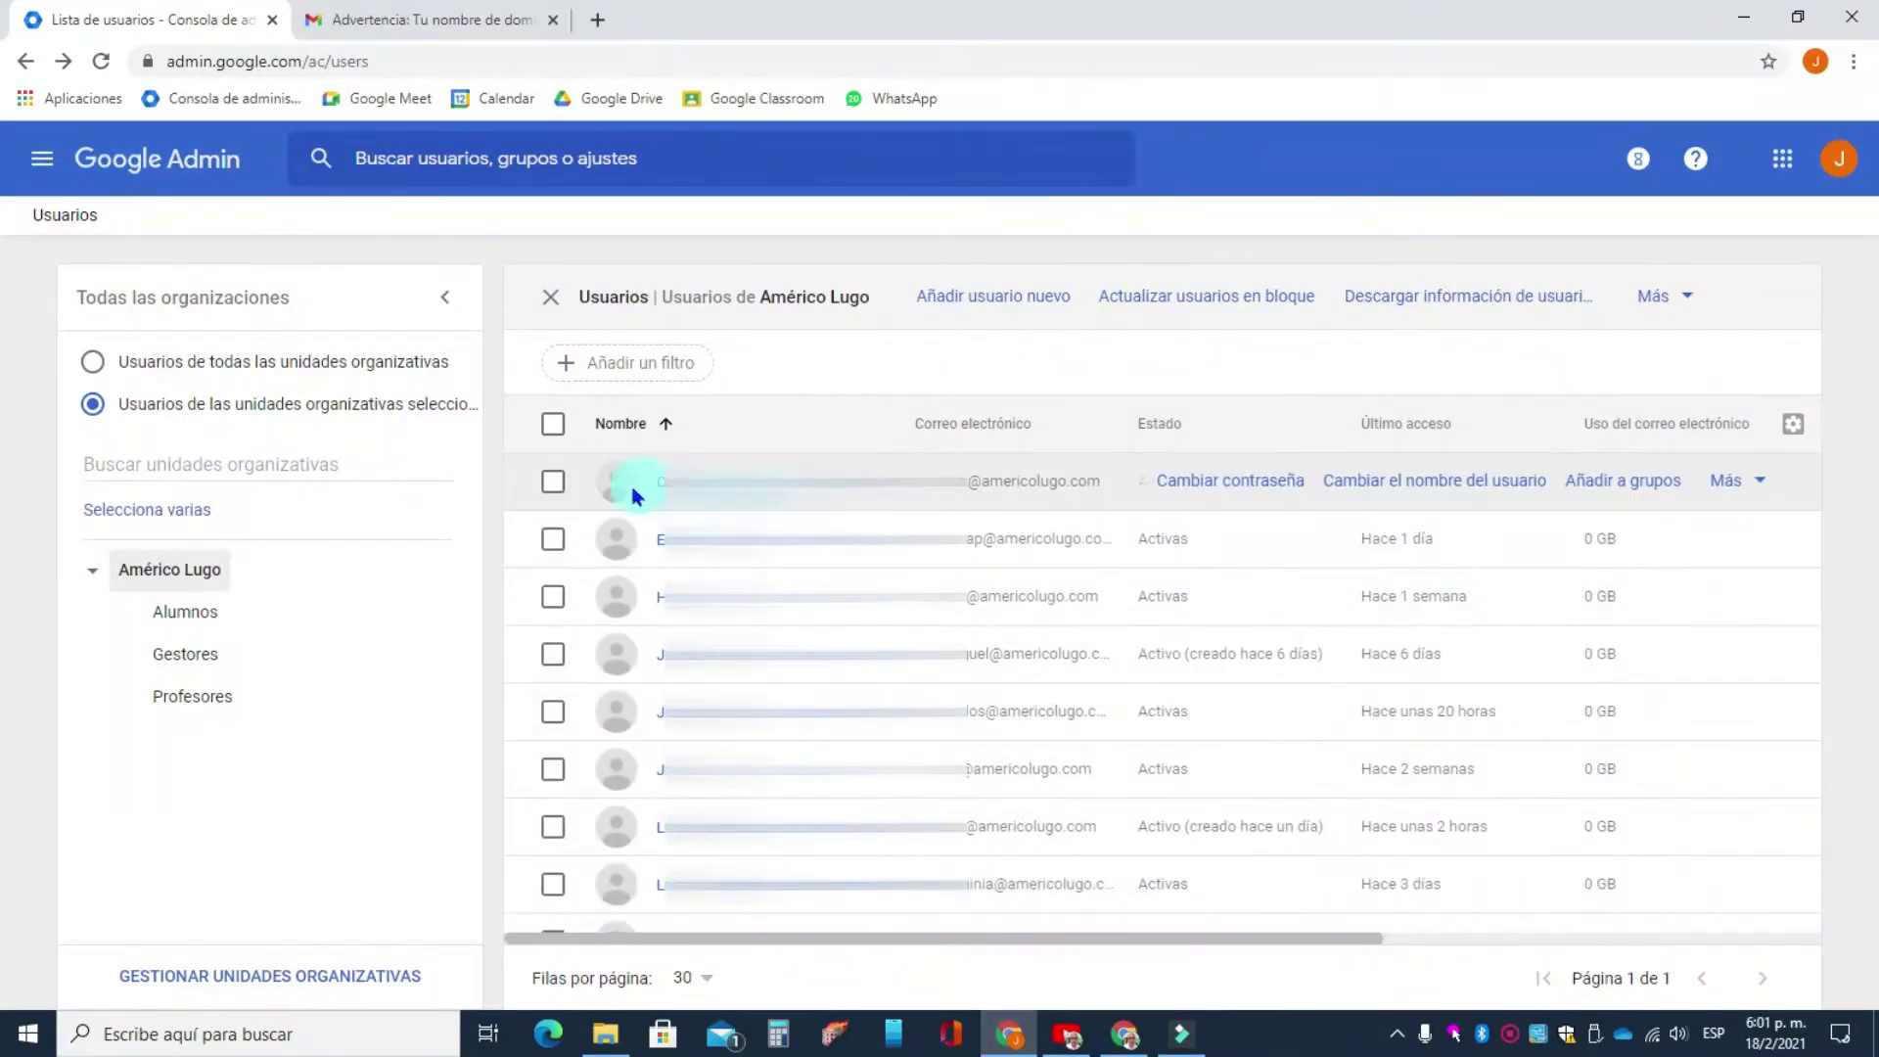
- Delete the first listed user, choosing 'No transferir datos' for their data
left_click(554, 482)
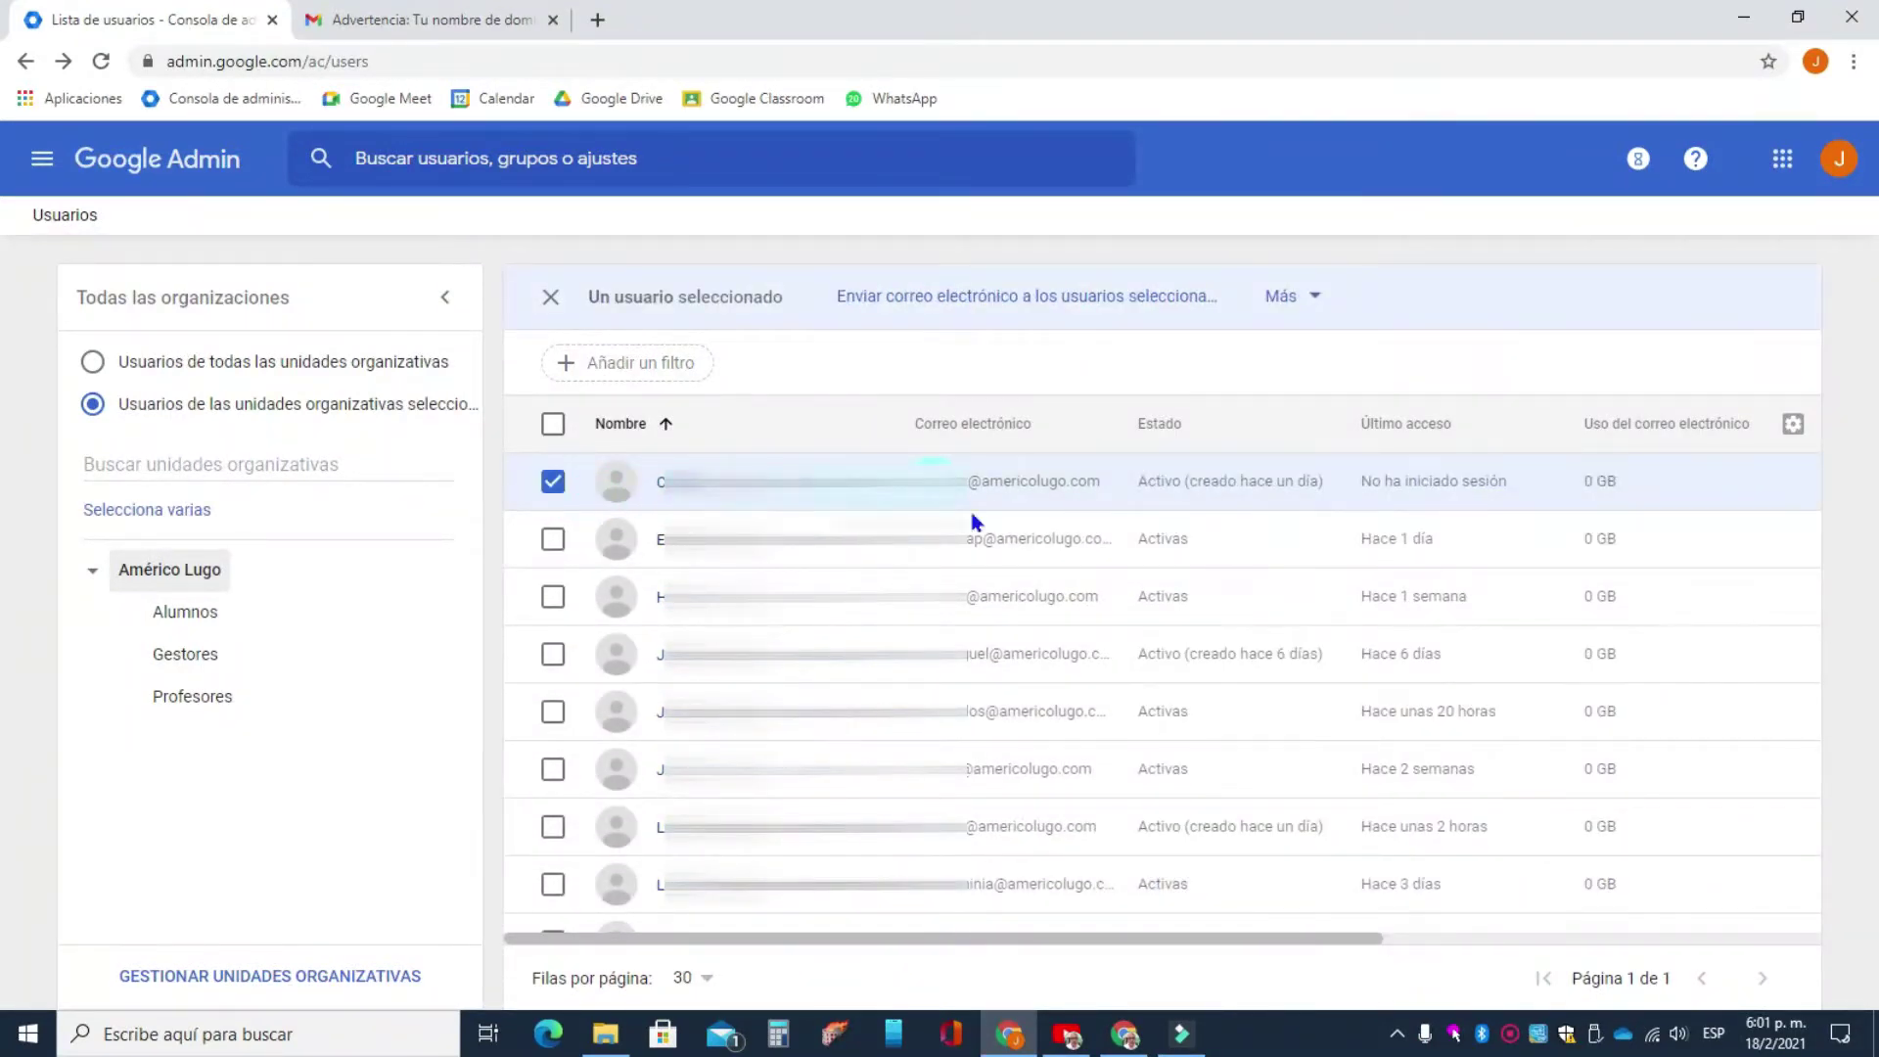
scroll(1083, 783, "down", 1)
scroll(1081, 793, "up", 1)
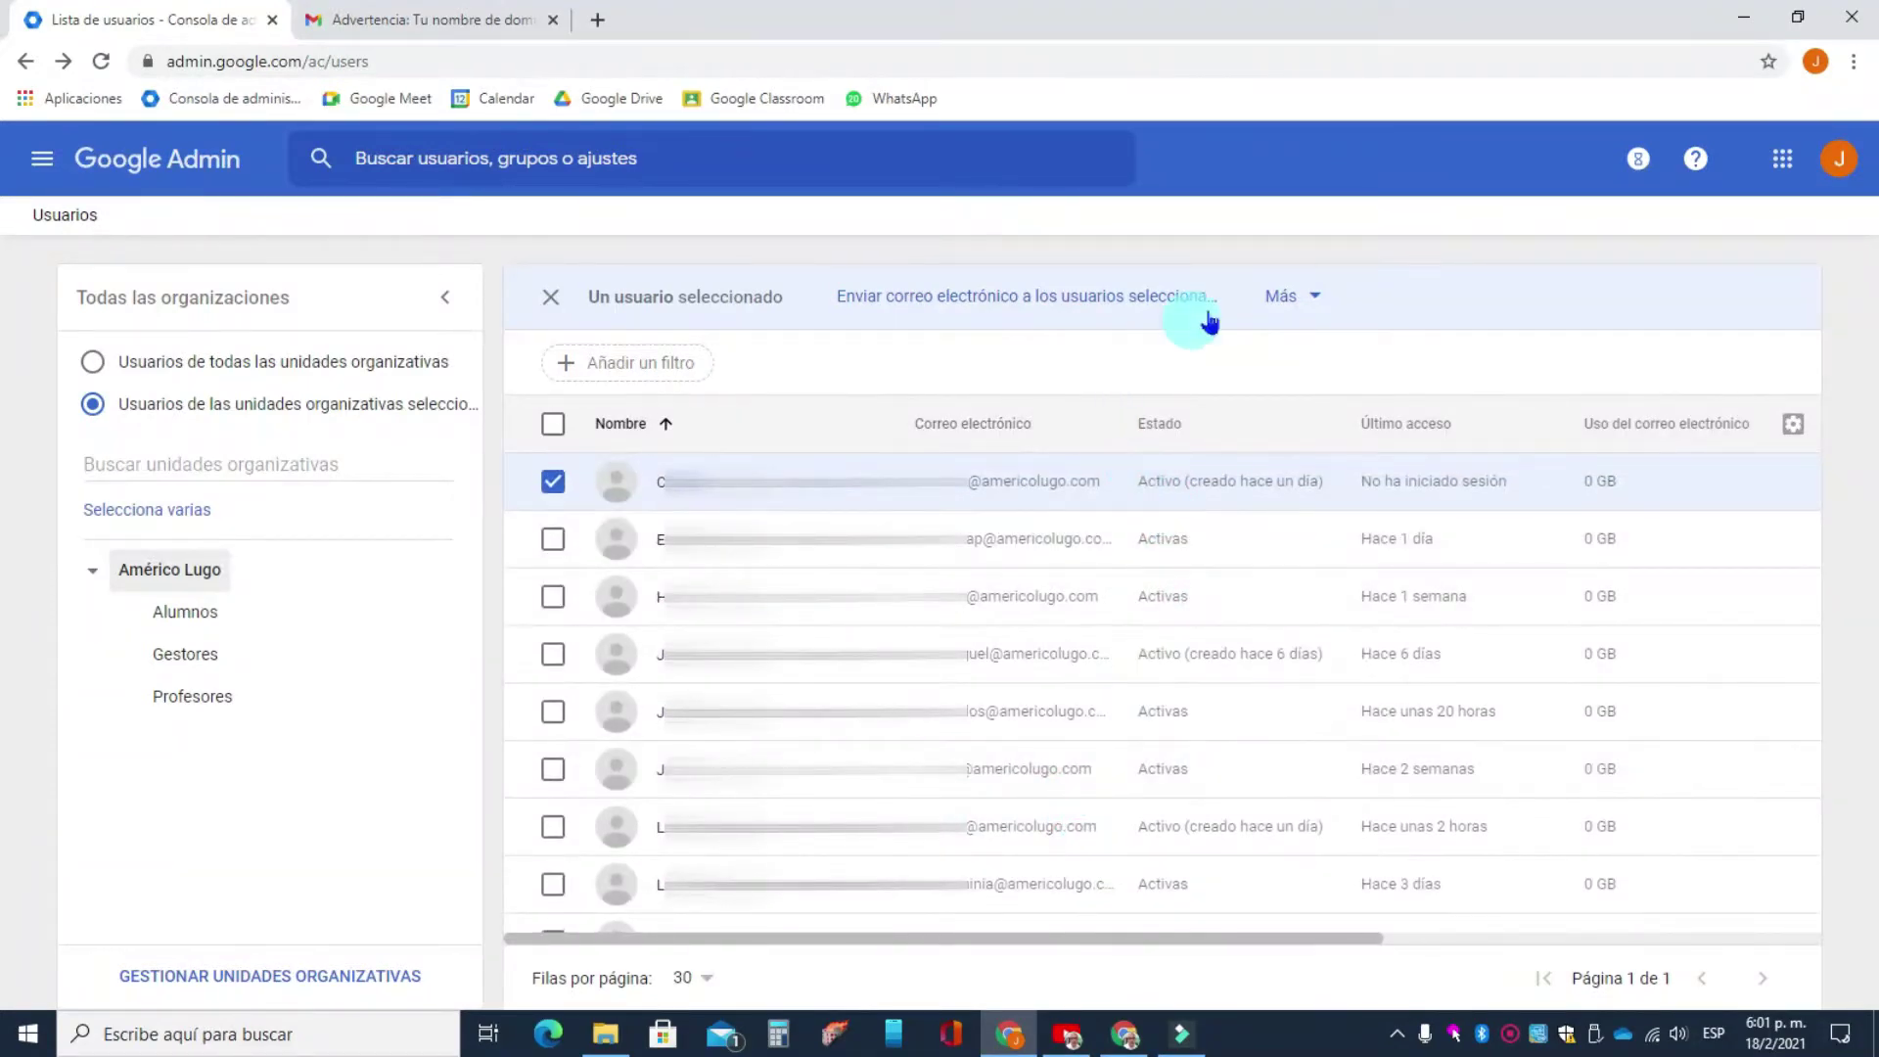
left_click(1321, 295)
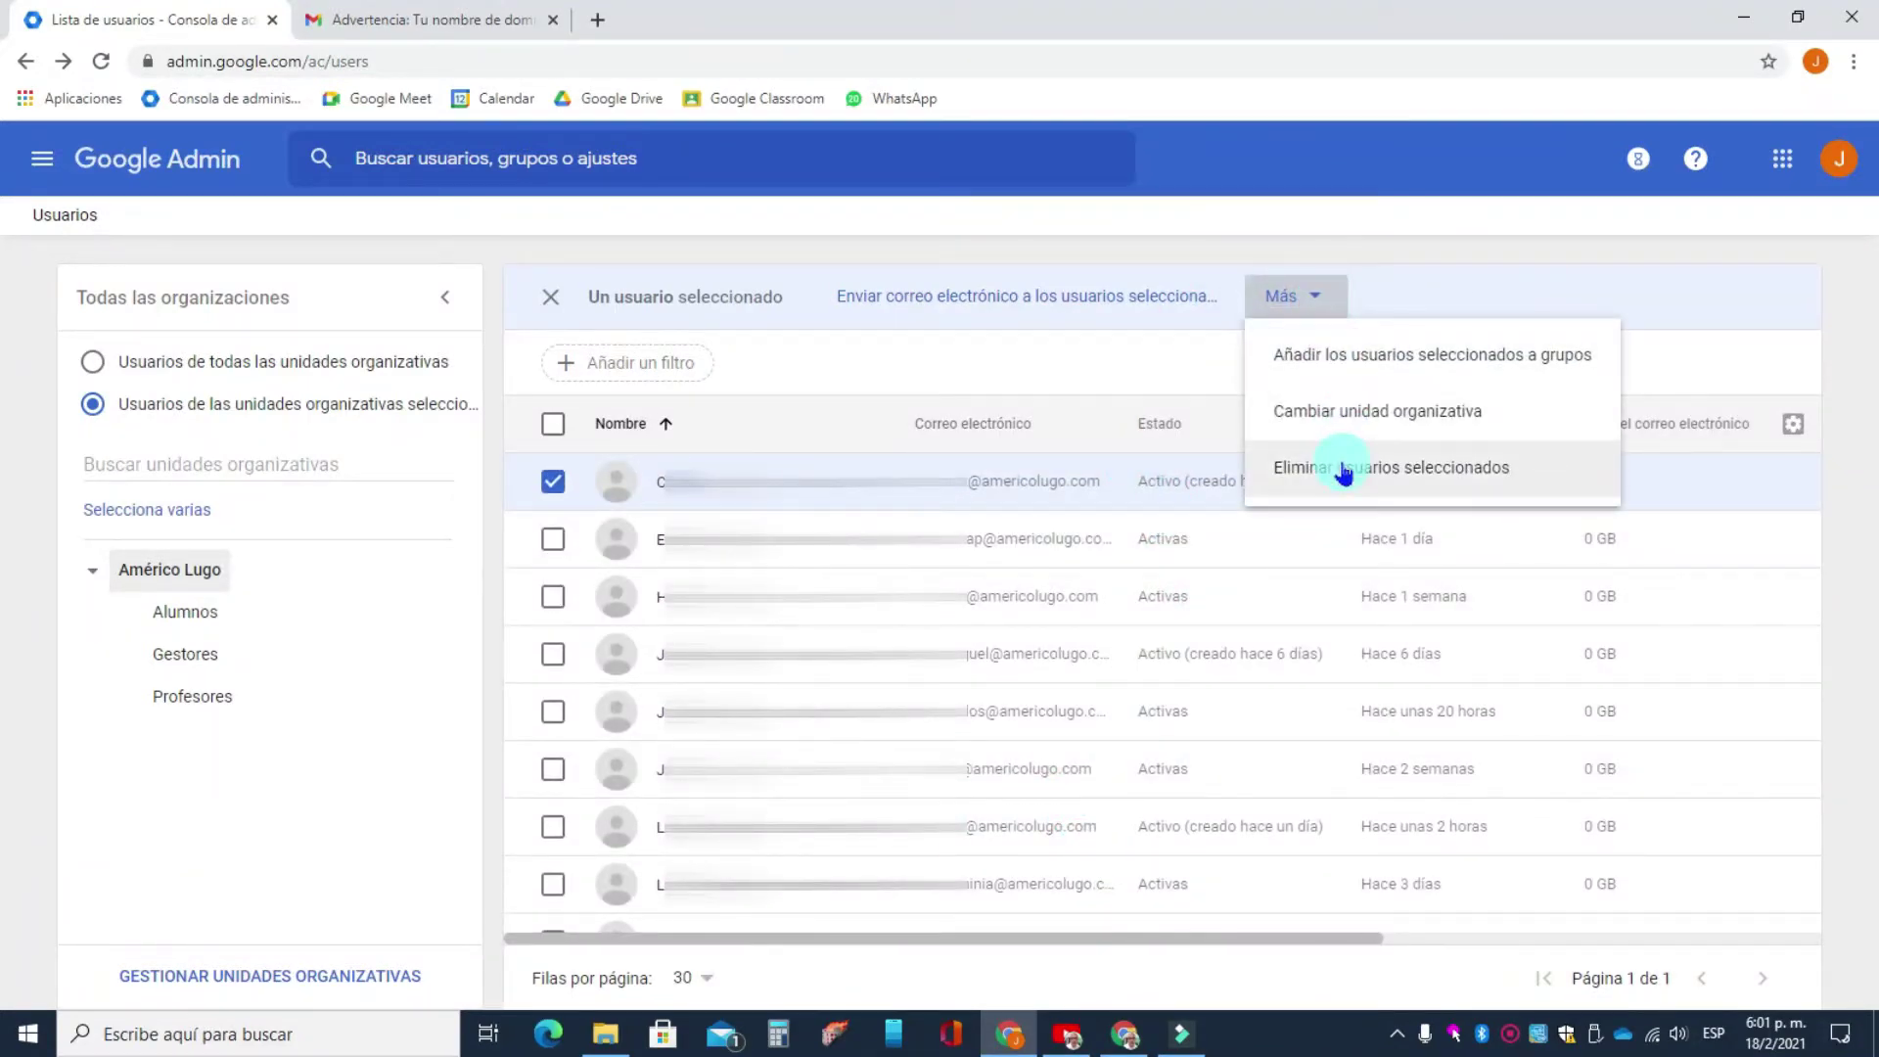
left_click(1344, 473)
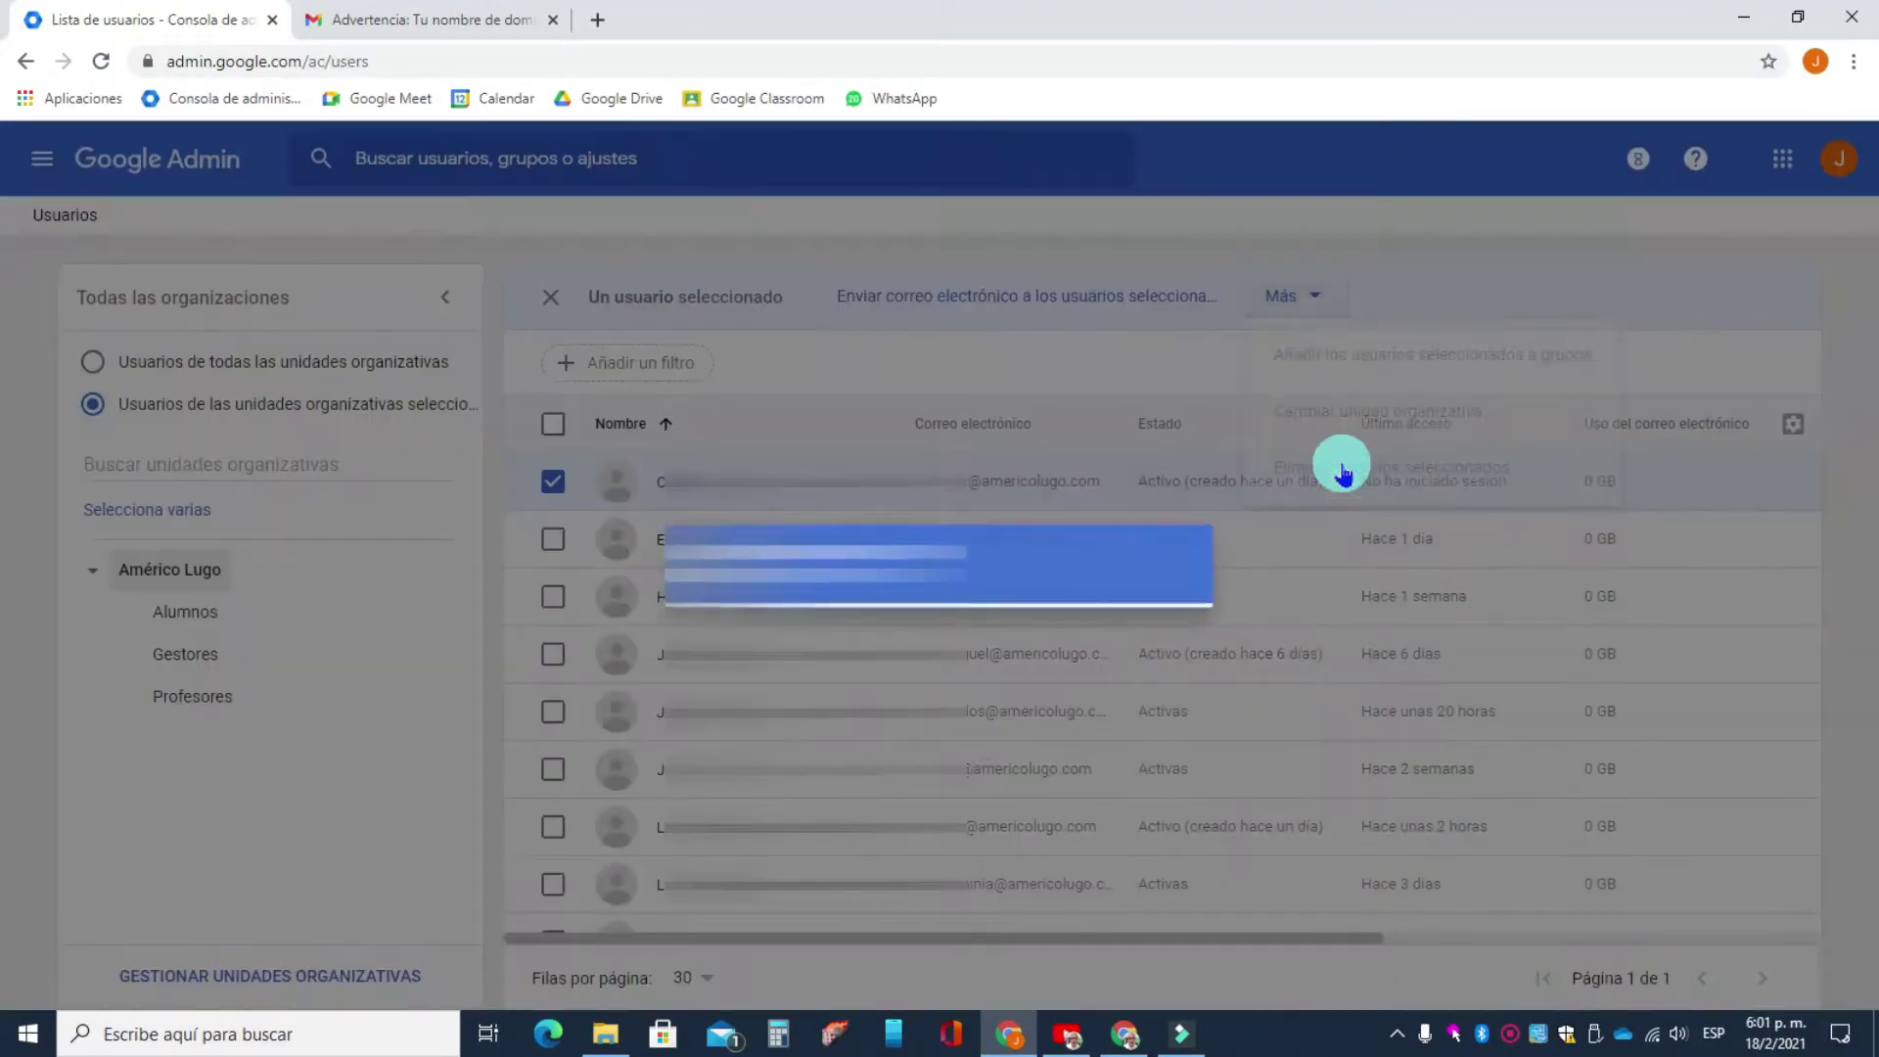
scroll(739, 723, "down", 4)
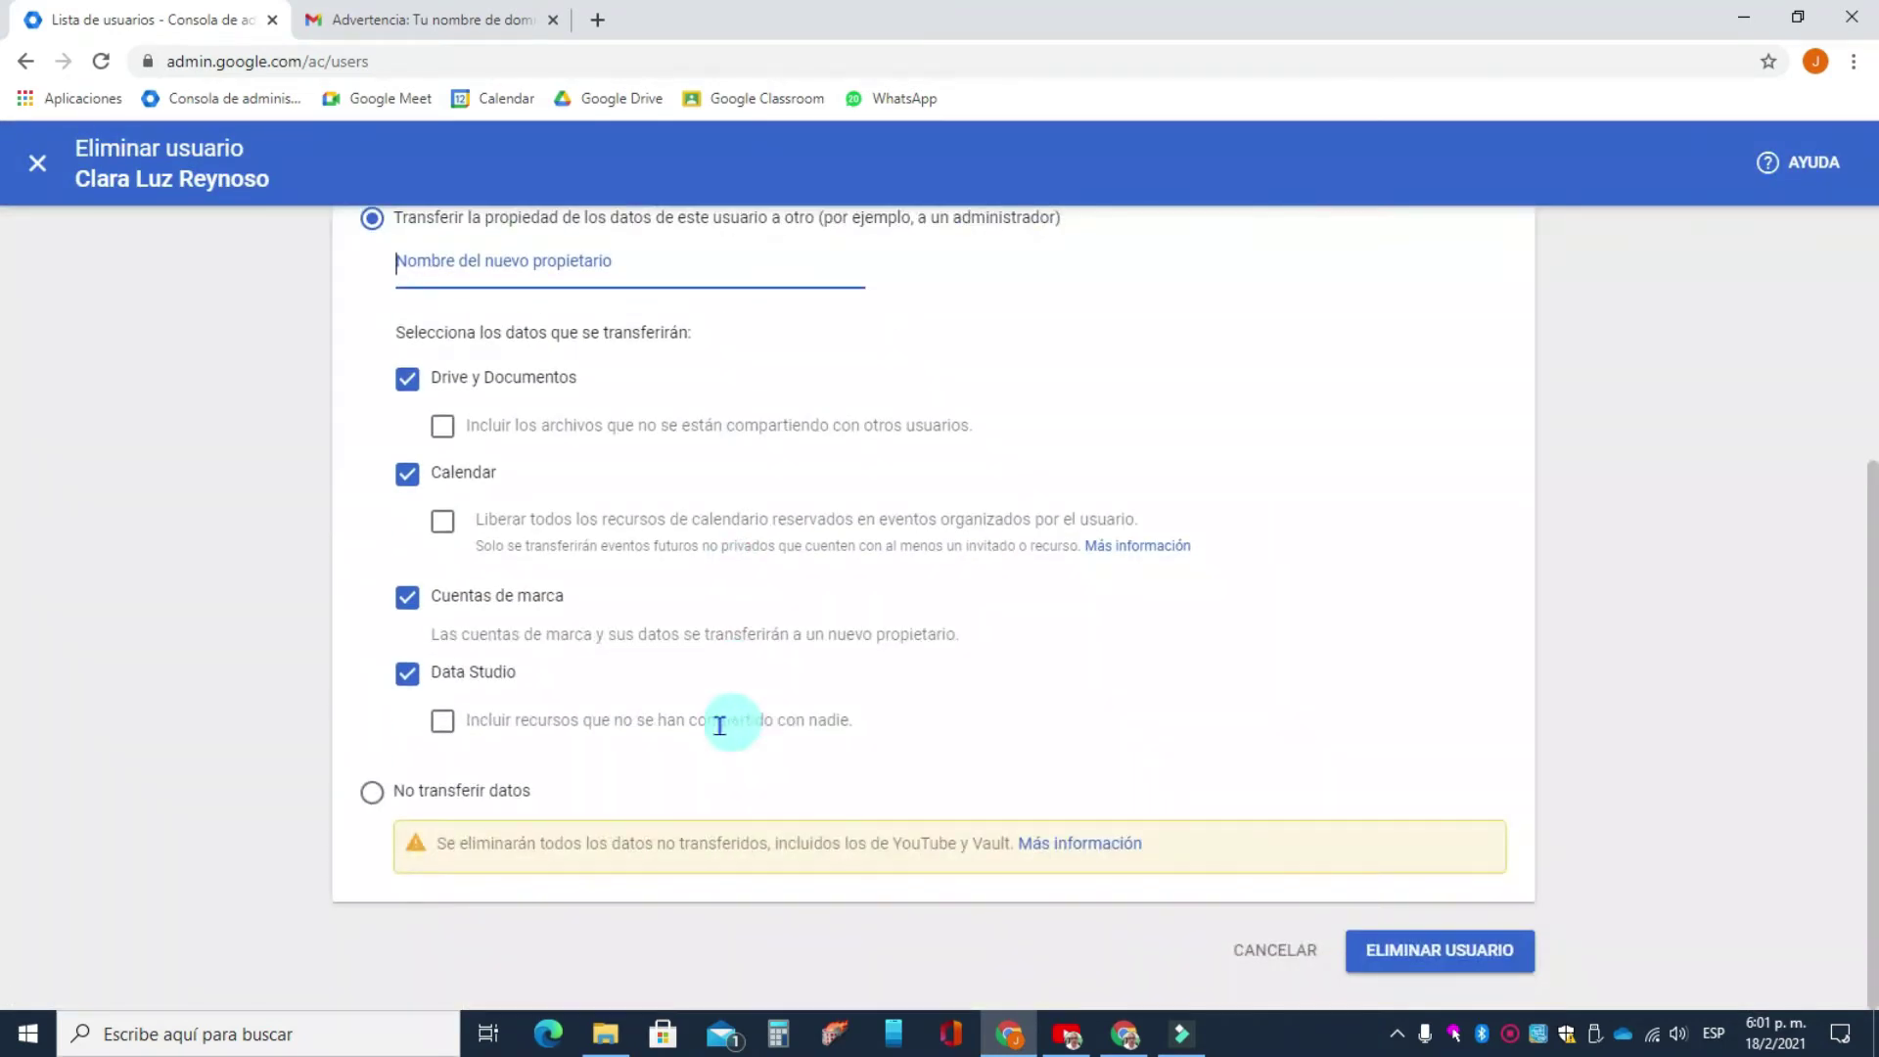
left_click(371, 812)
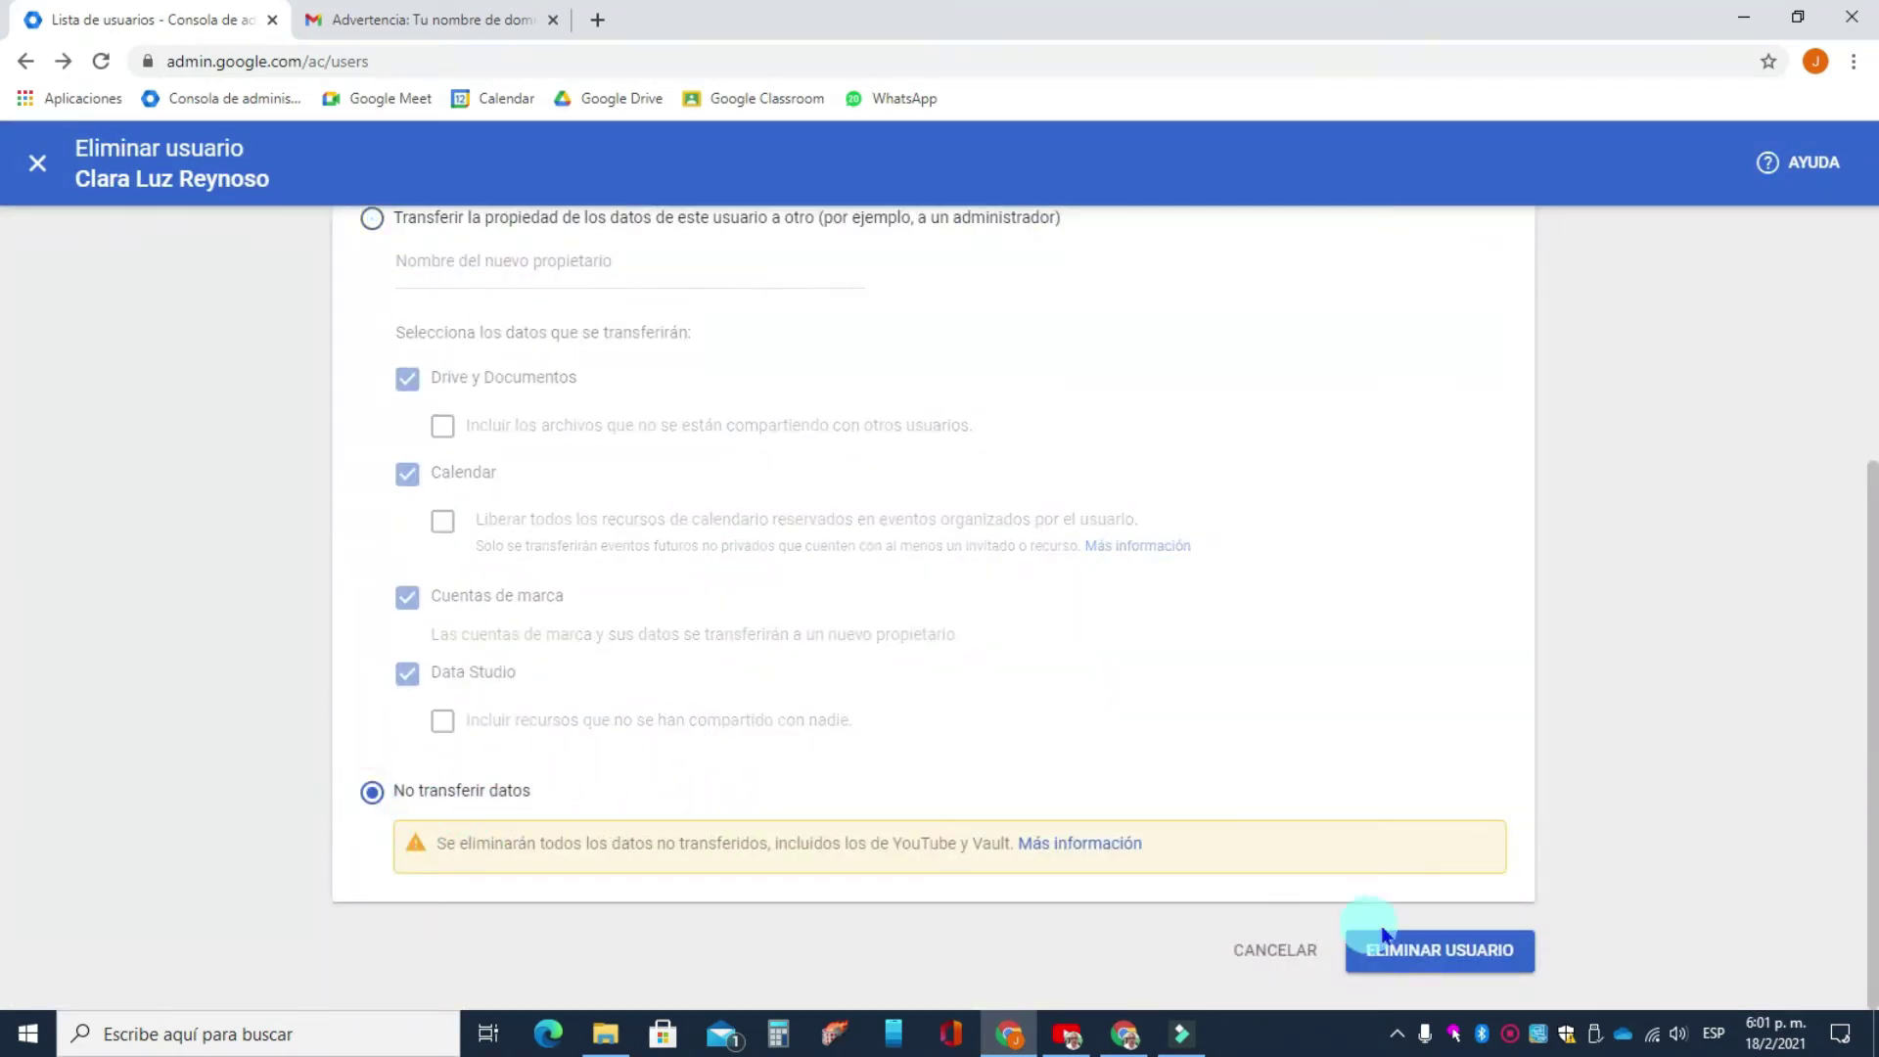
left_click(1424, 949)
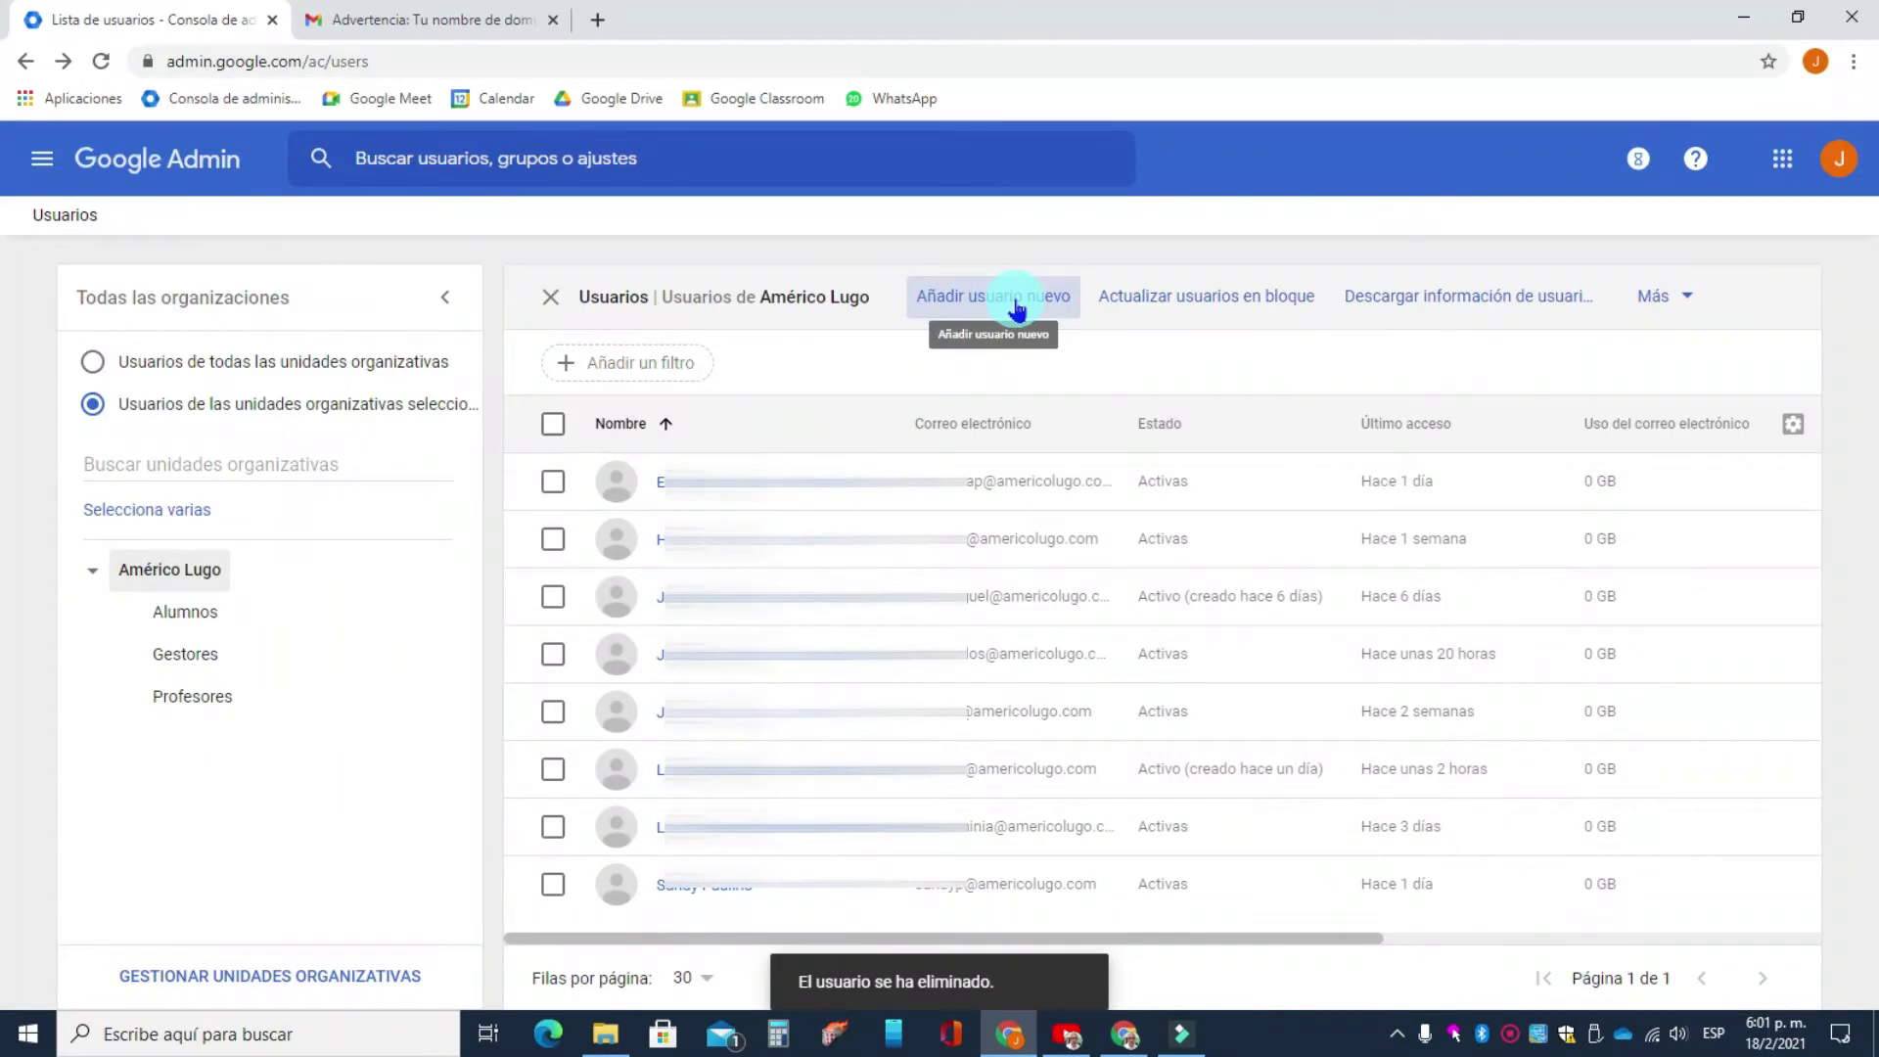
- Bring up the 'Actualizar usuarios en bloque' dialog from the users toolbar
left_click(1201, 305)
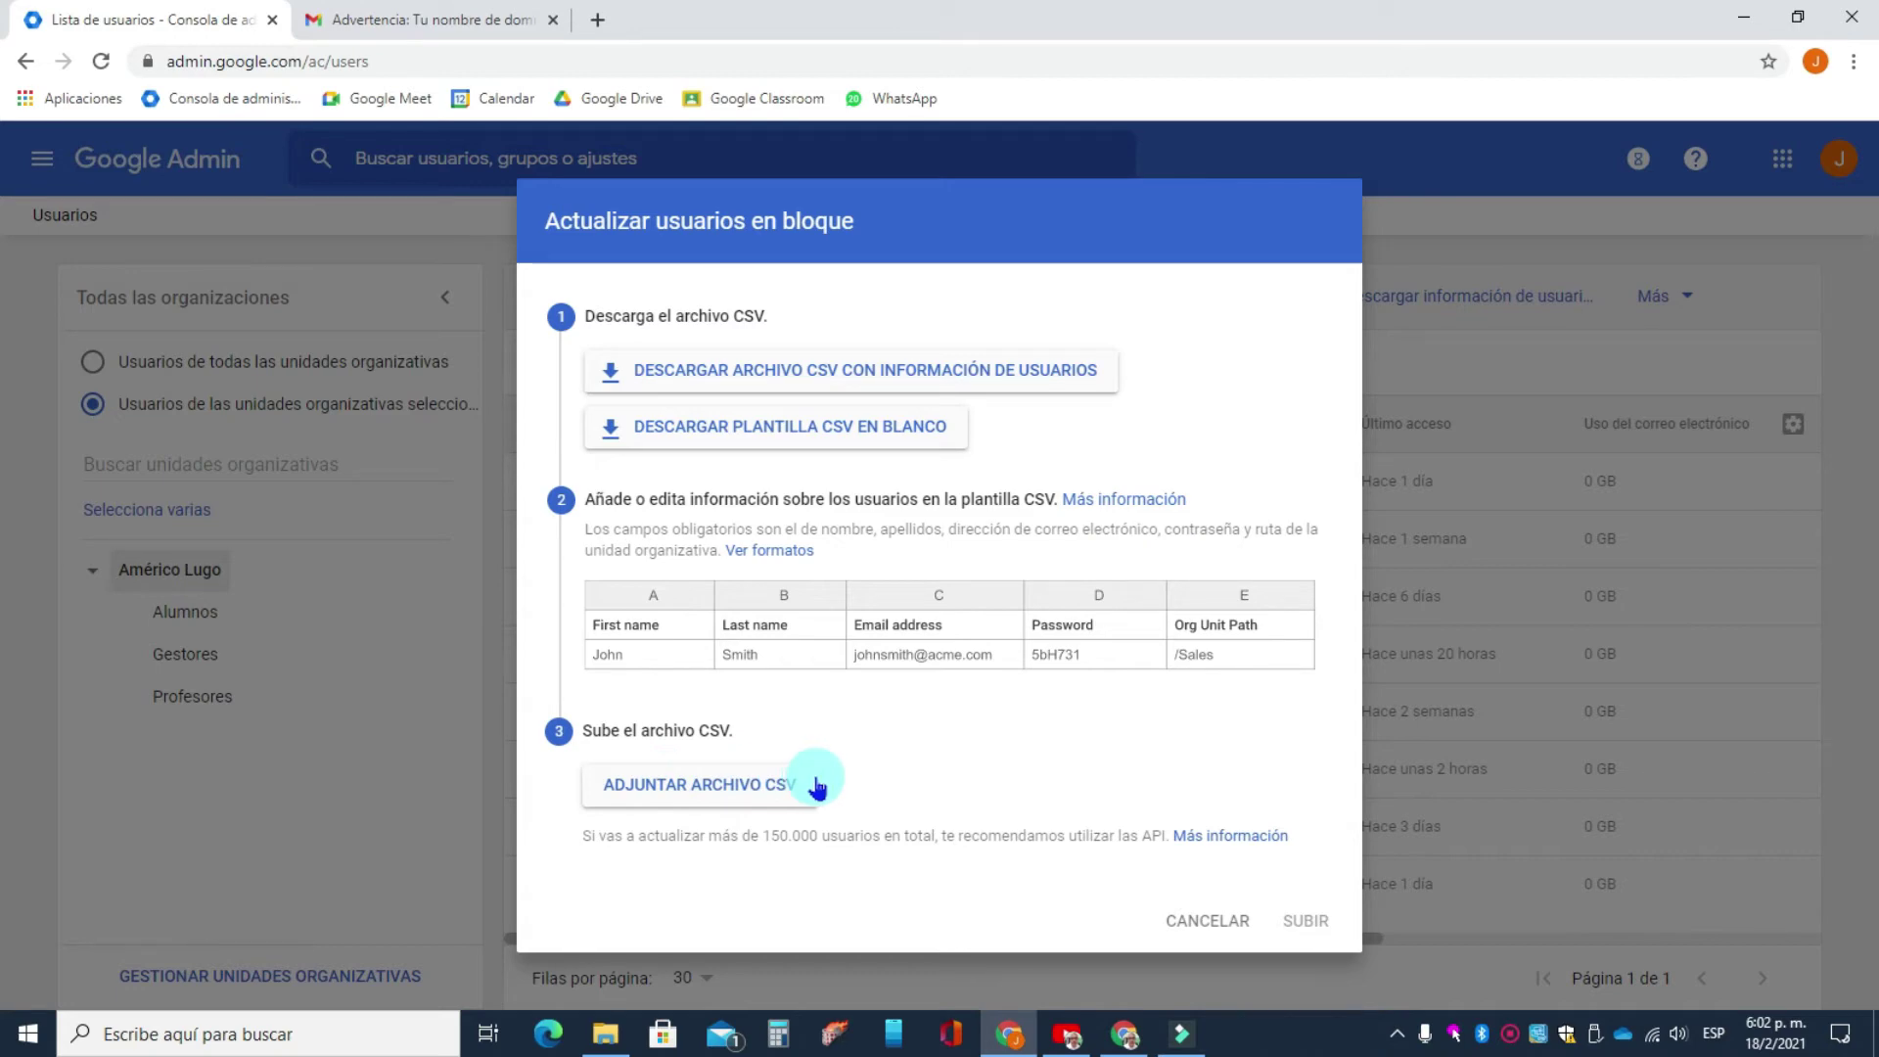
- Cancel the bulk update and open the 'Añadir usuario nuevo' form
left_click(1205, 917)
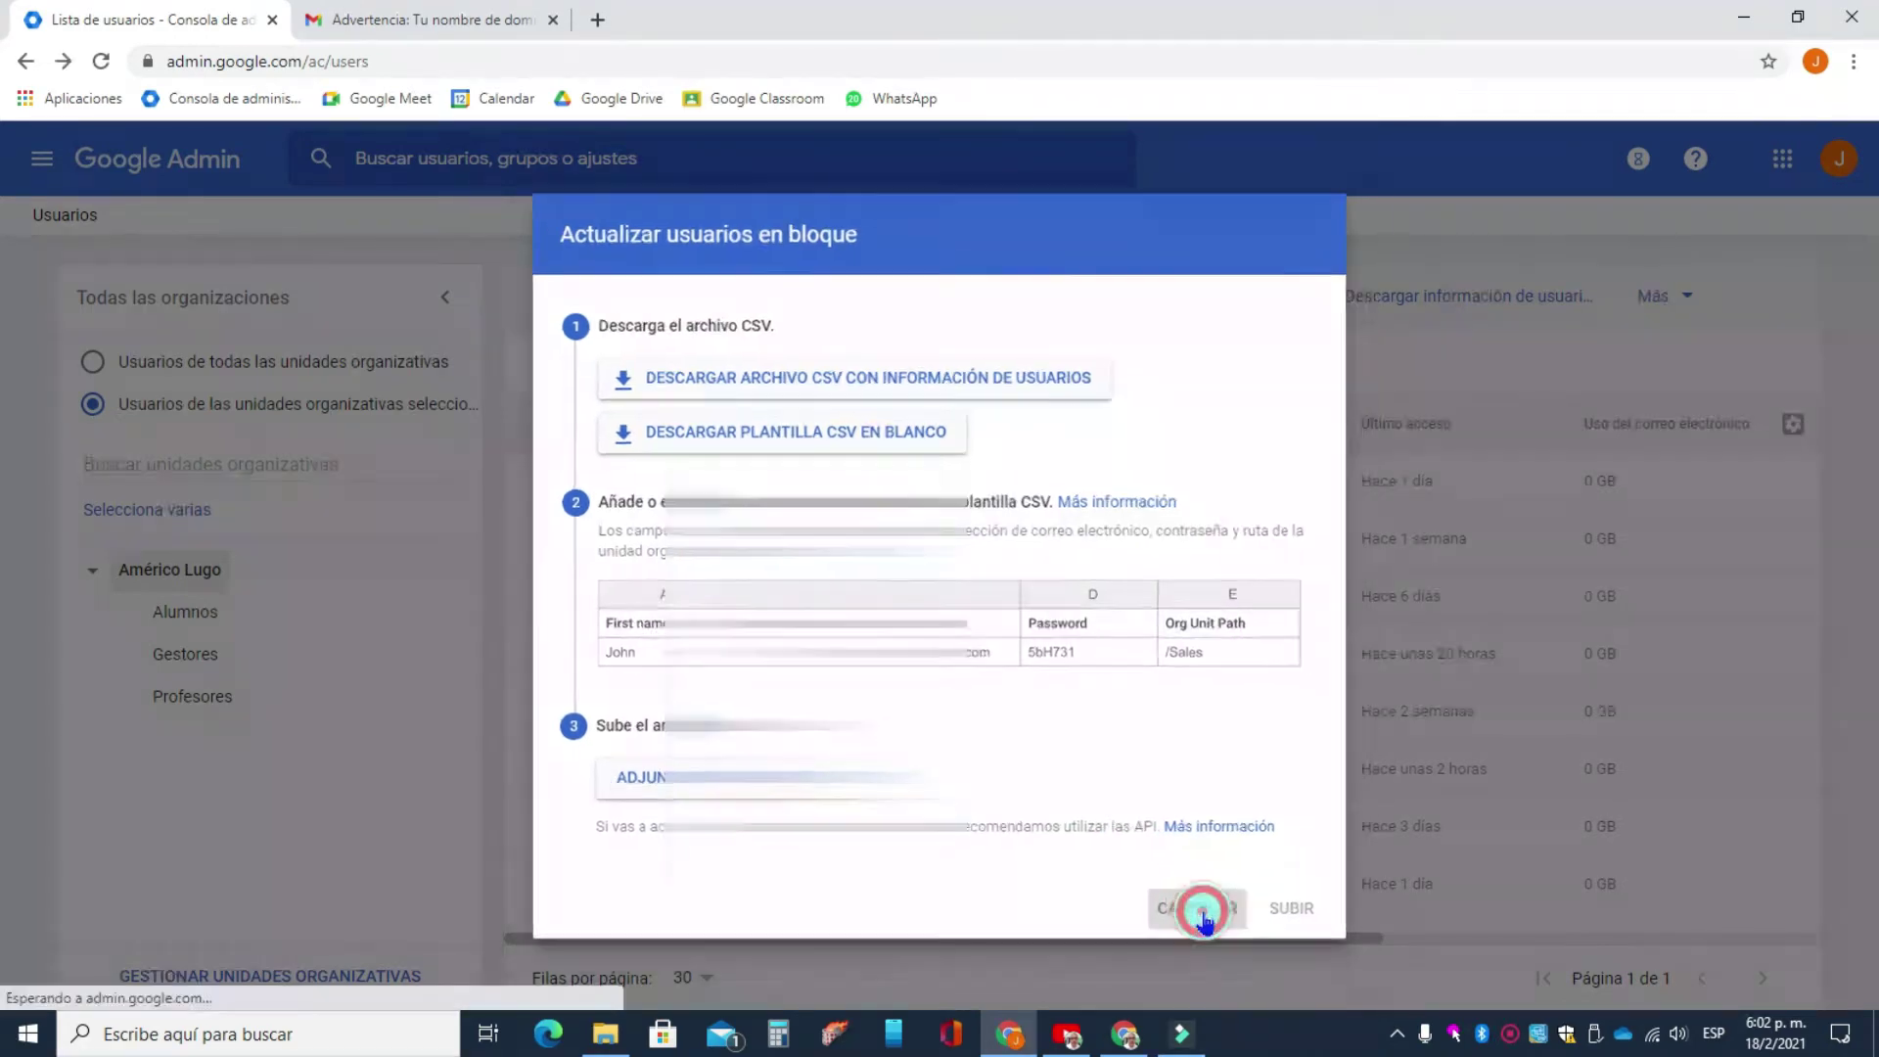
left_click(954, 310)
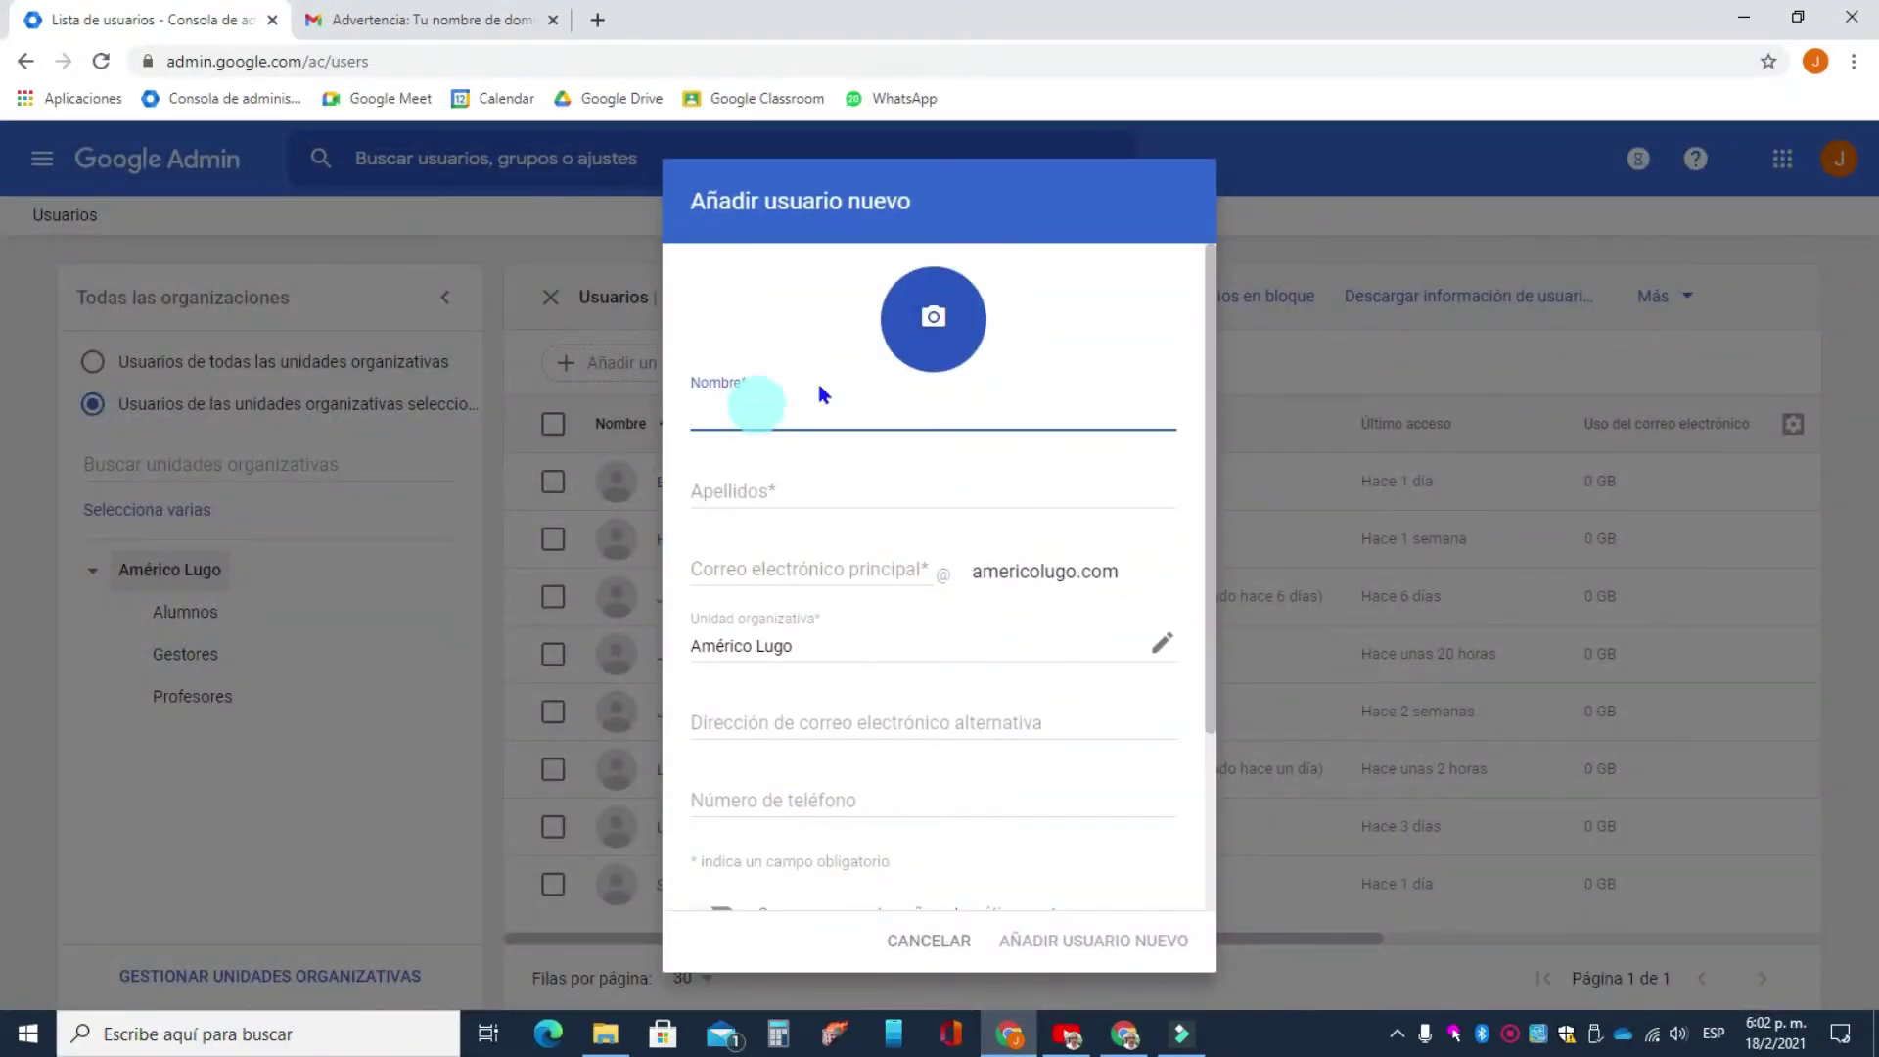
- Enter the new user's first name, surname and primary e-mail username
left_click(727, 413)
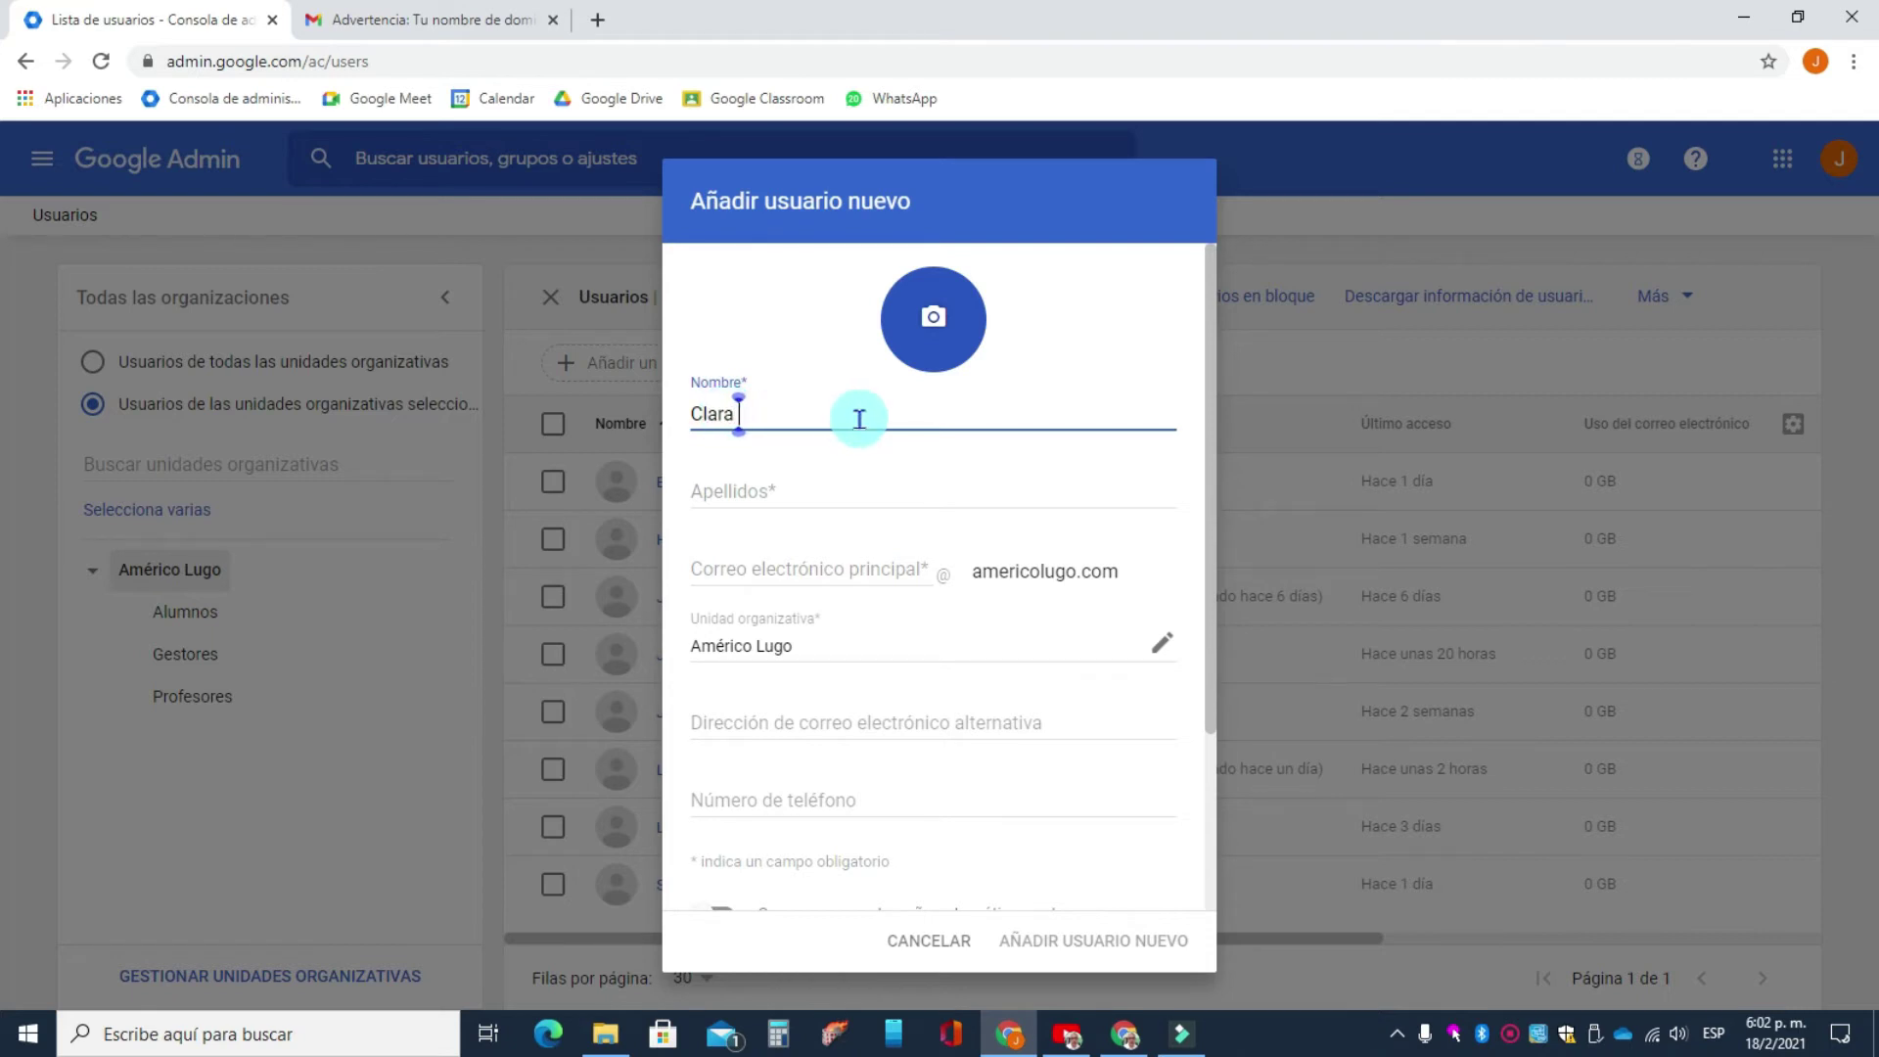
left_click(795, 484)
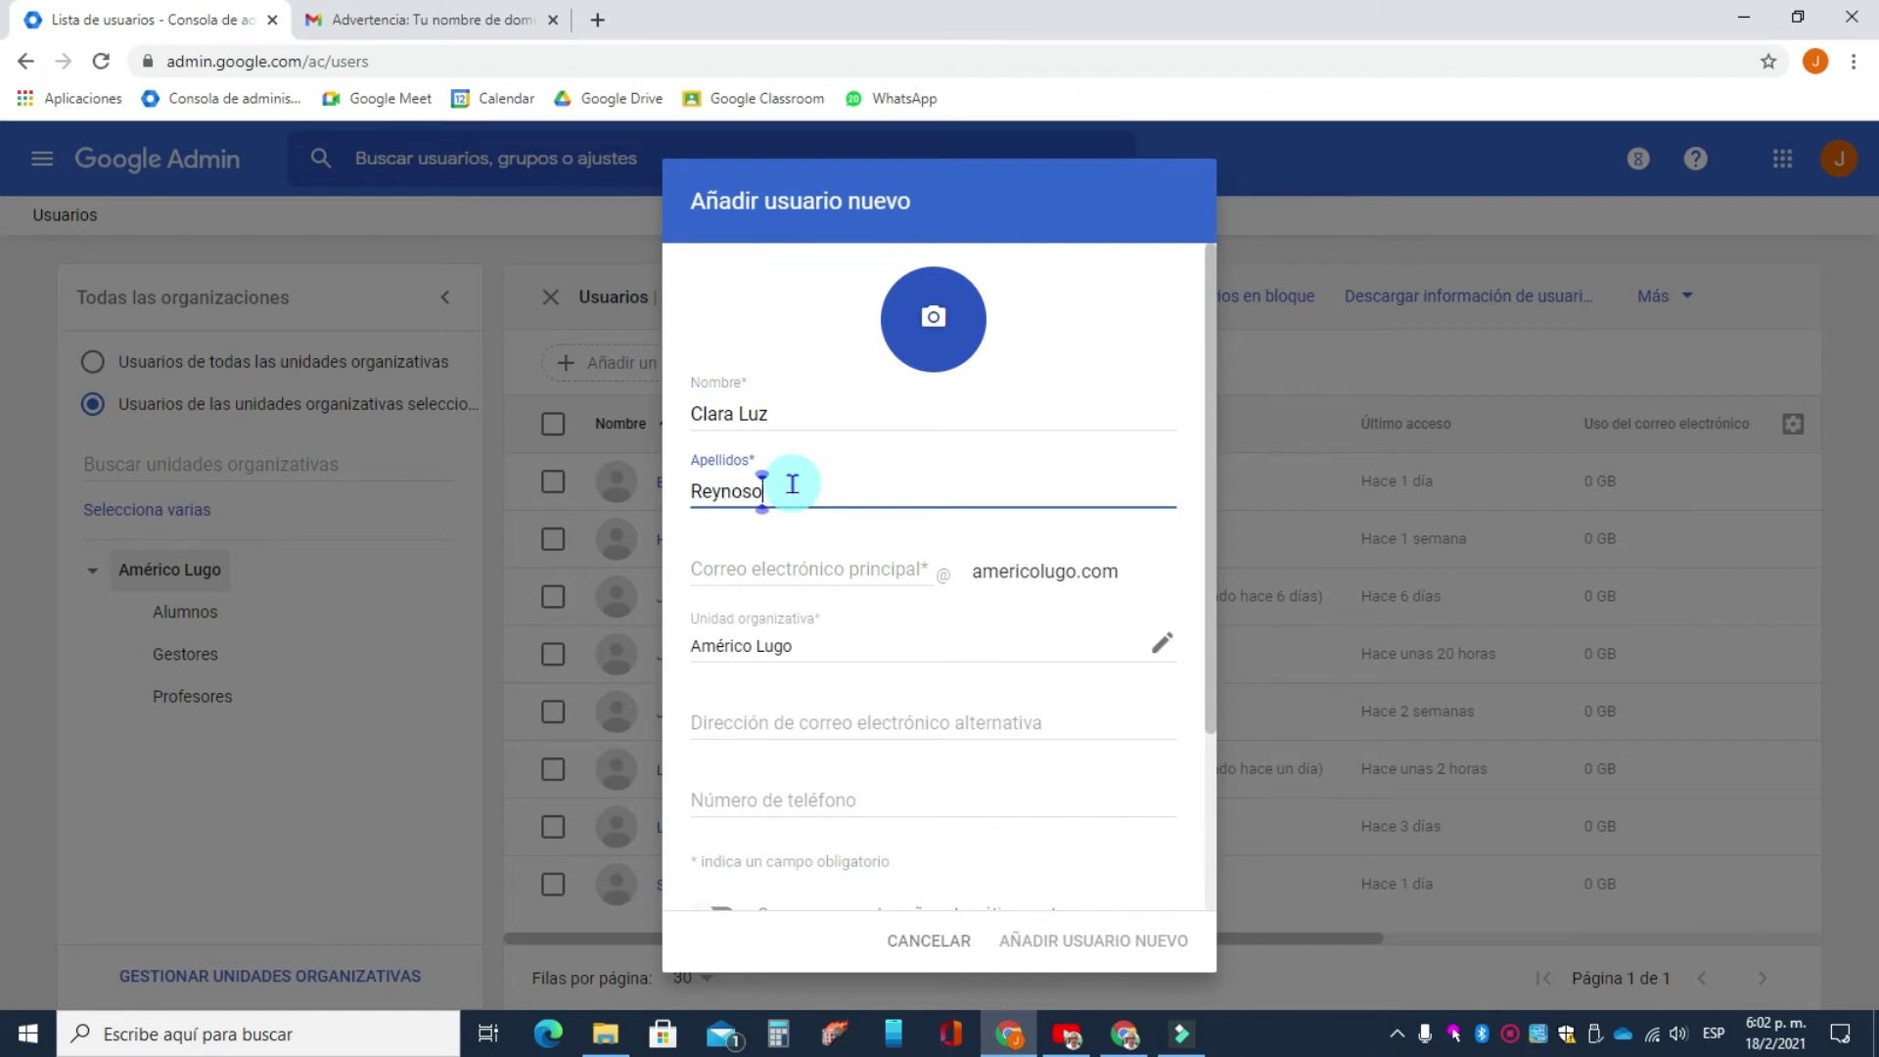
left_click(793, 565)
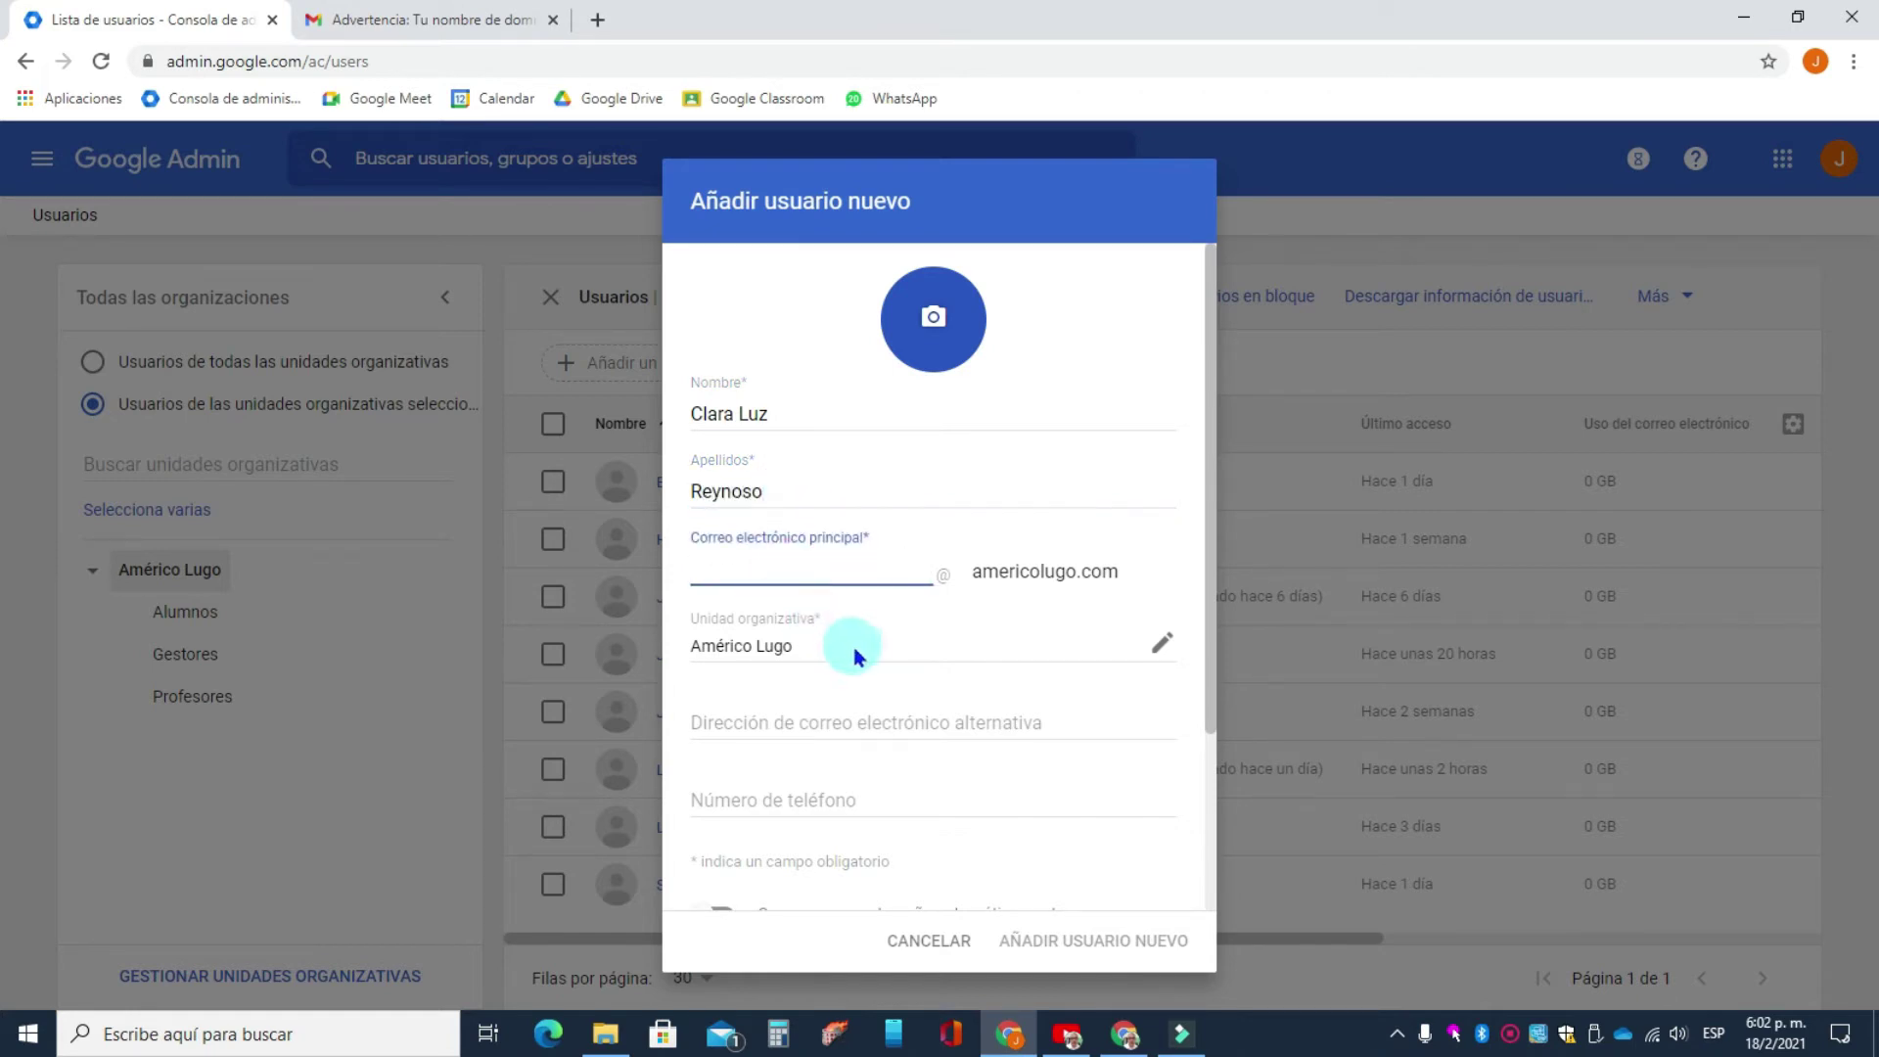
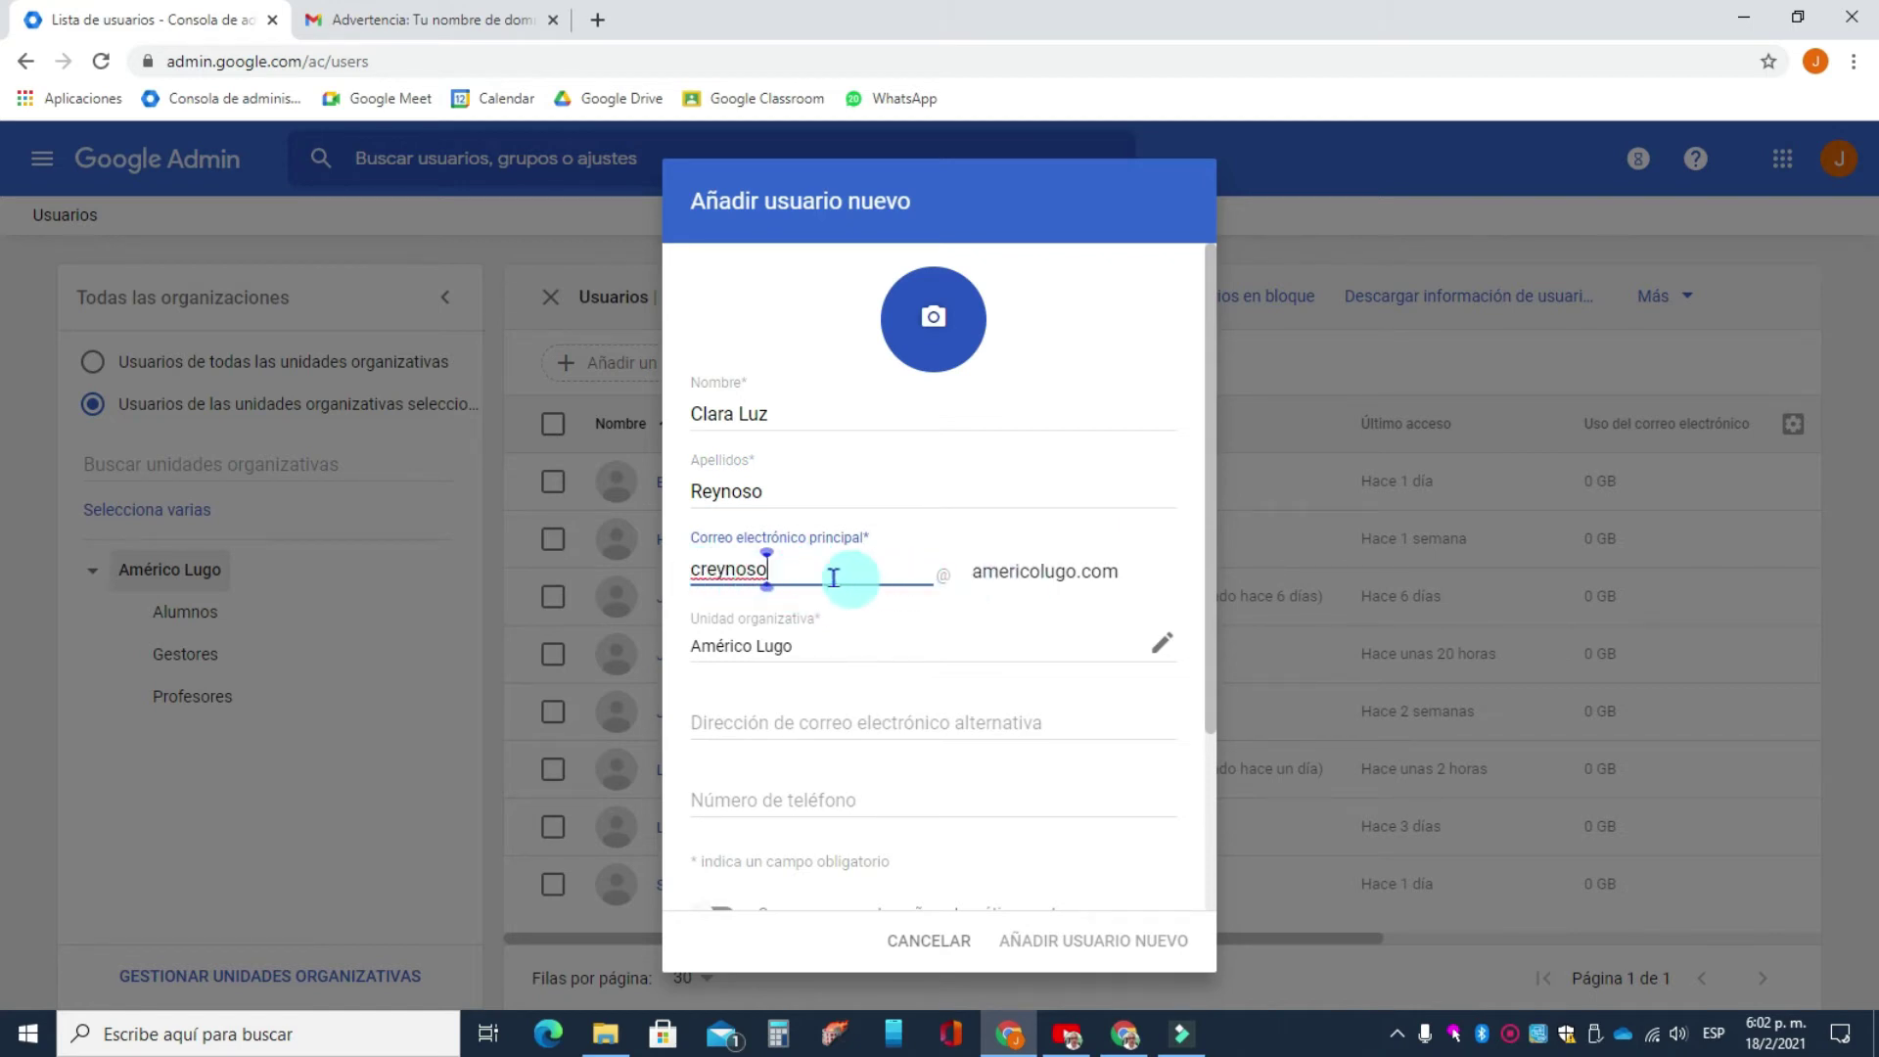
left_click_drag(833, 578, 634, 579)
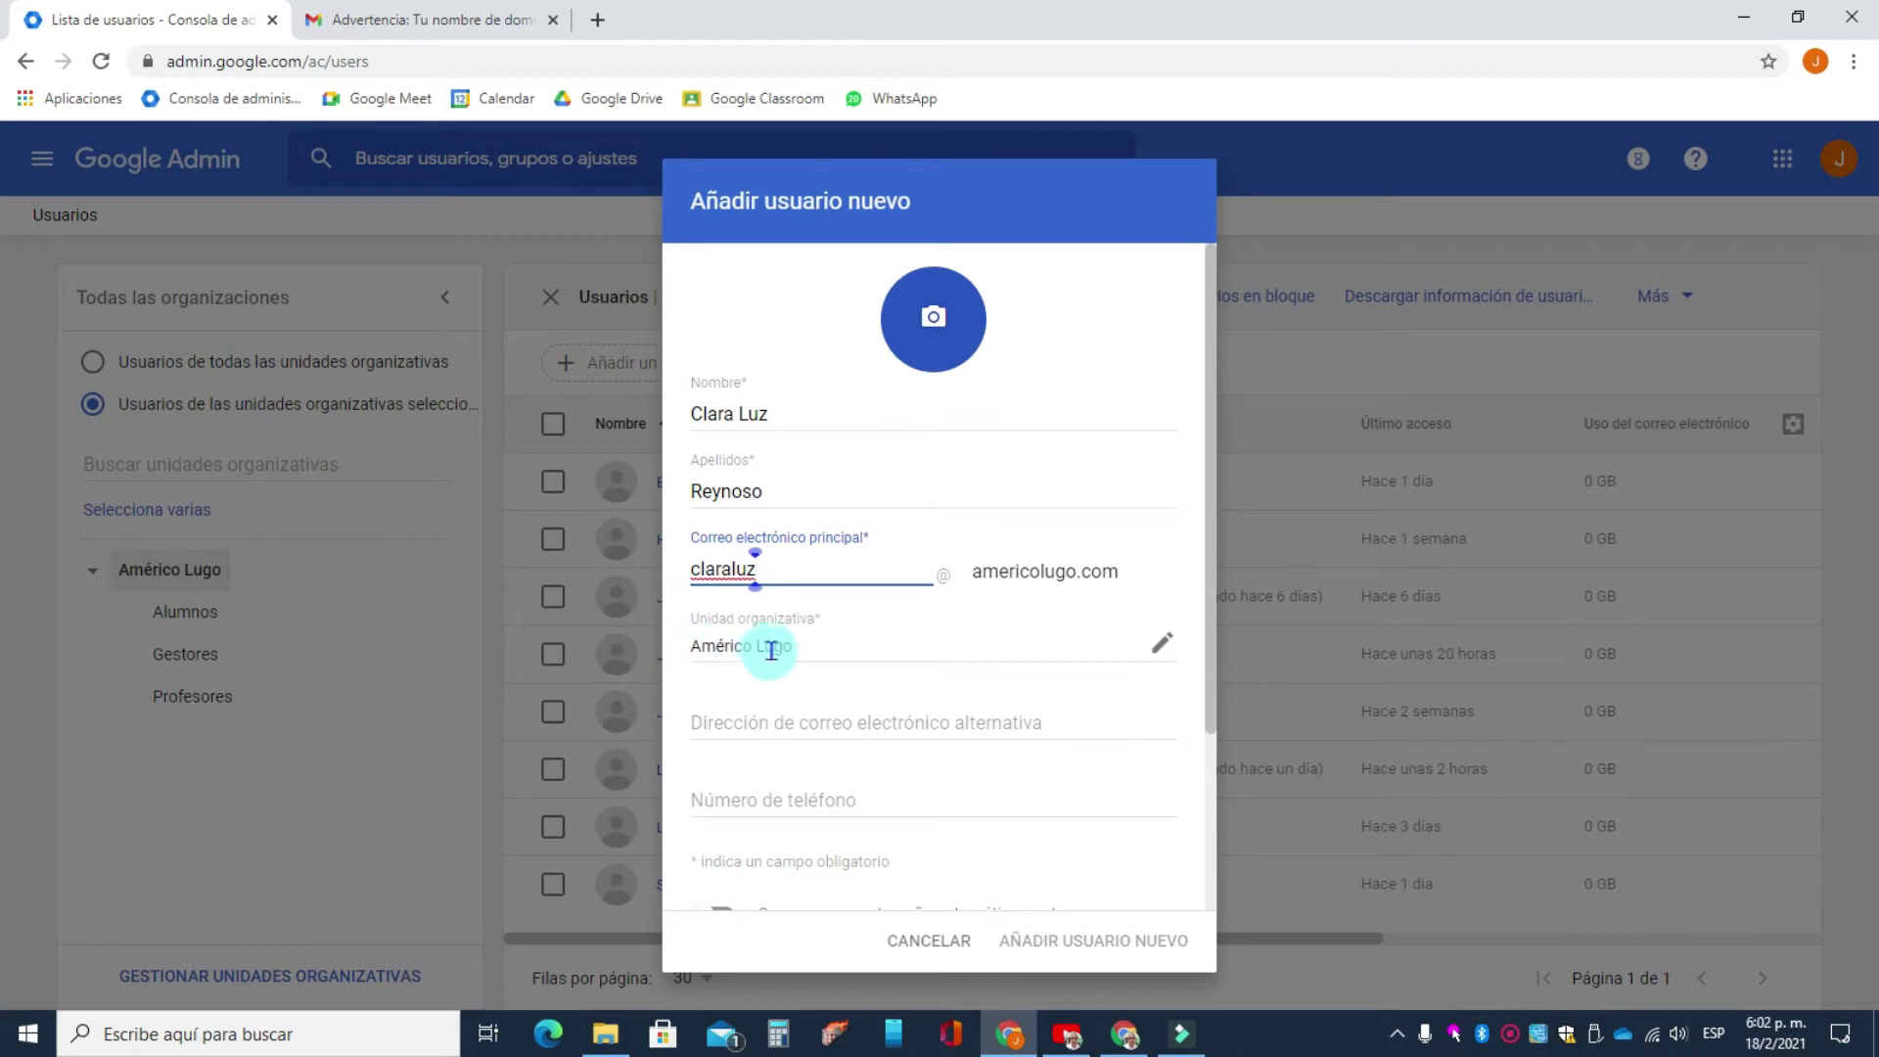
left_click_drag(759, 618, 816, 636)
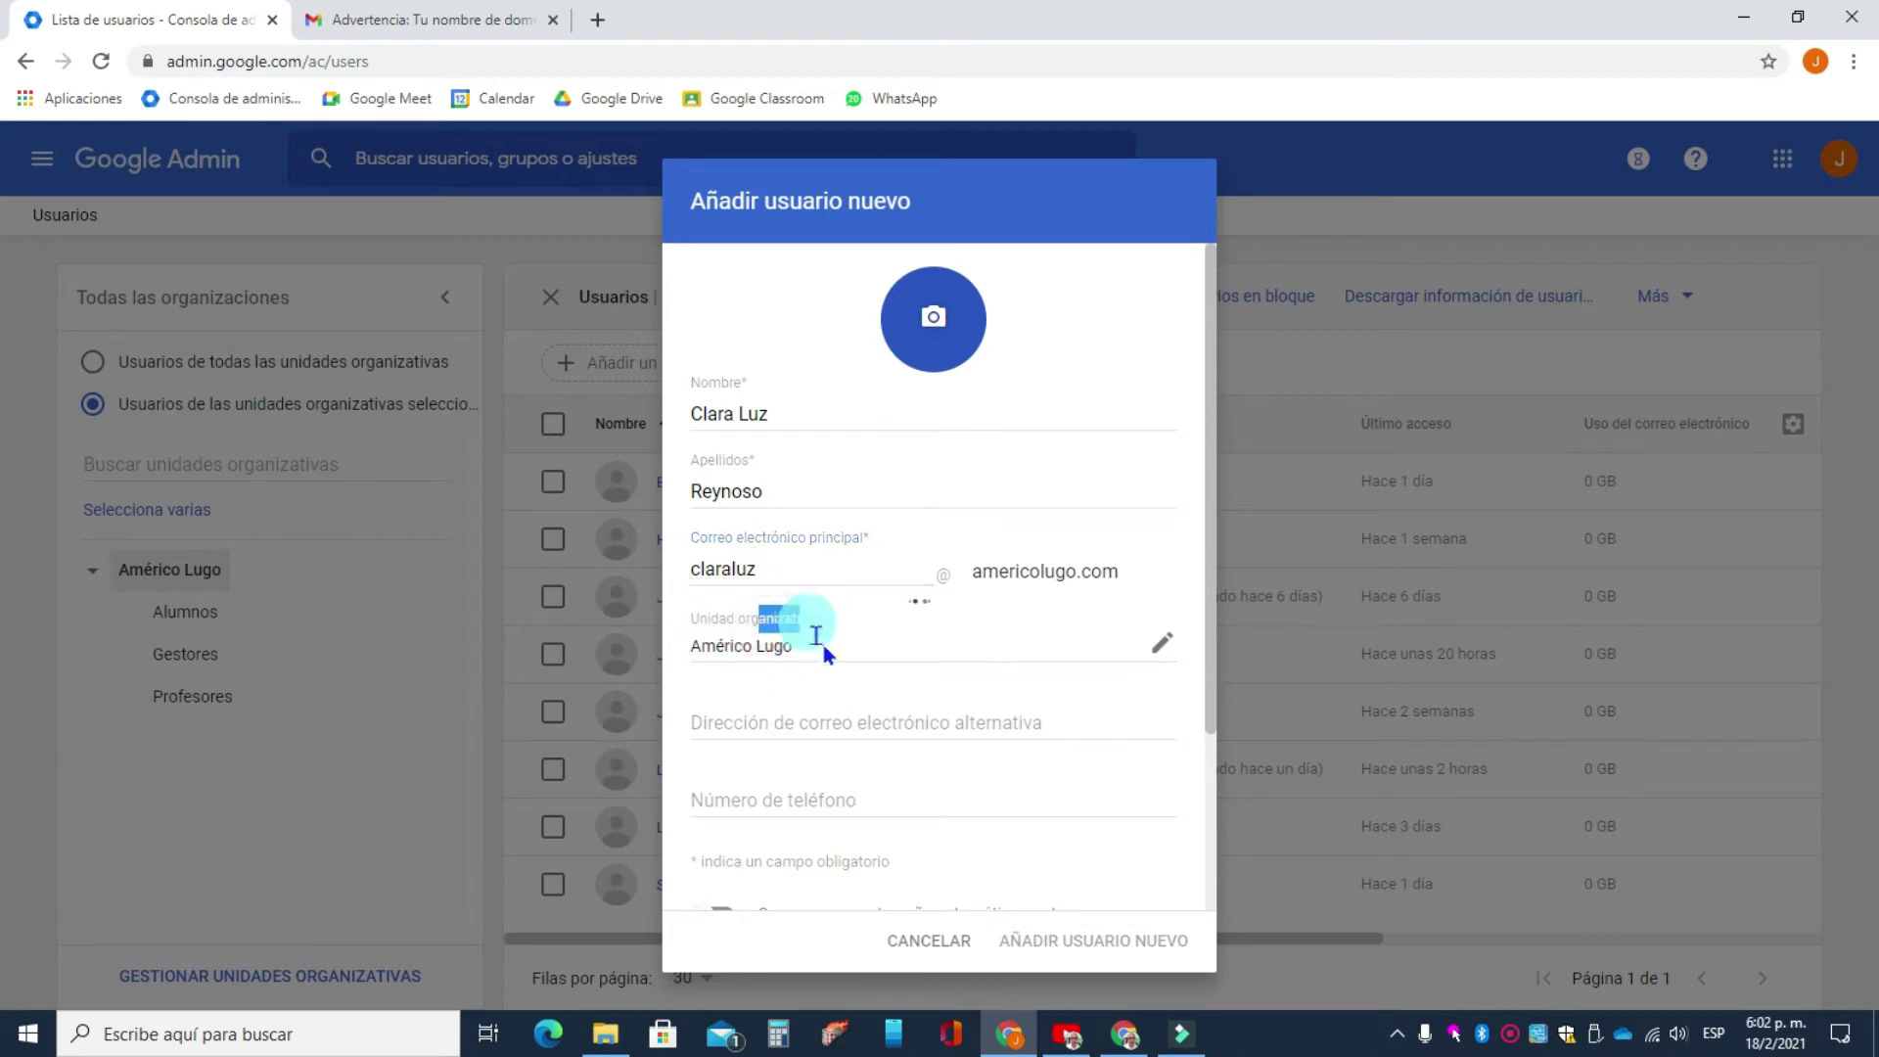
- Give the new user a manually entered password and add the account
left_click(813, 714)
scroll(811, 725, "down", 2)
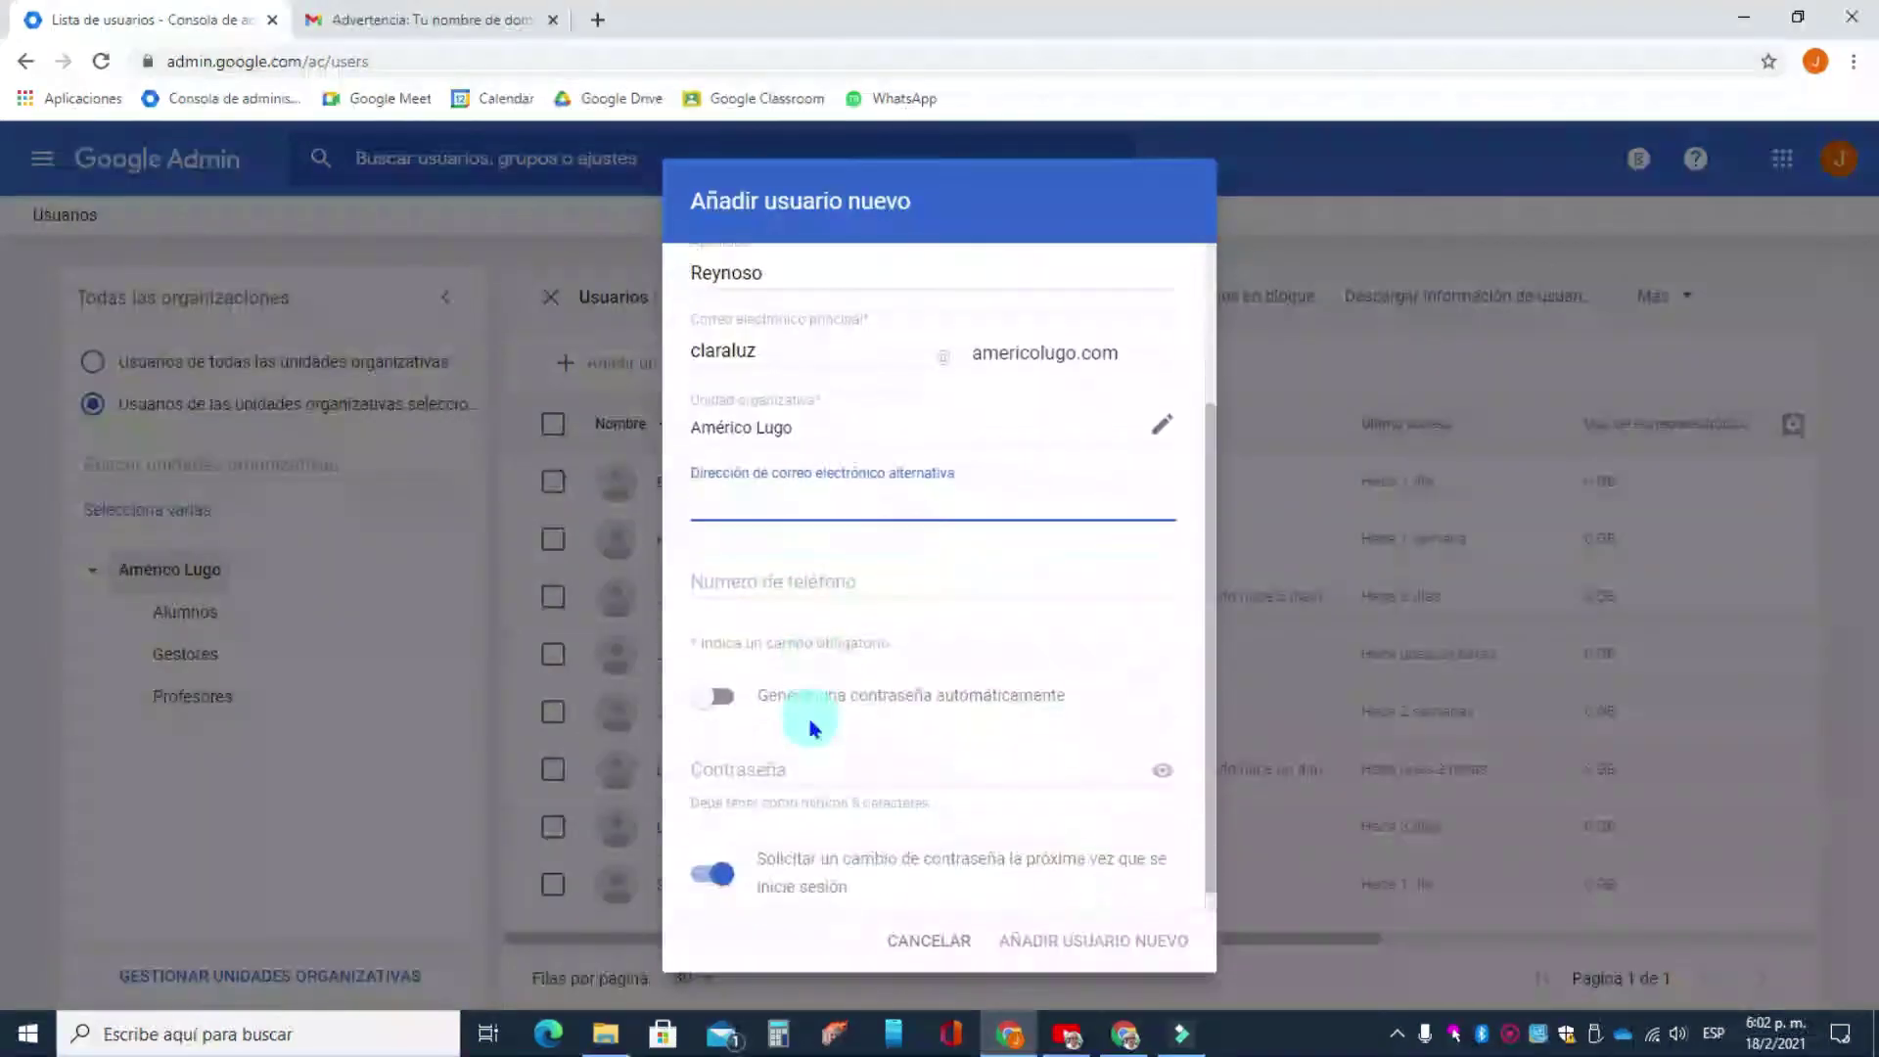
left_click(782, 567)
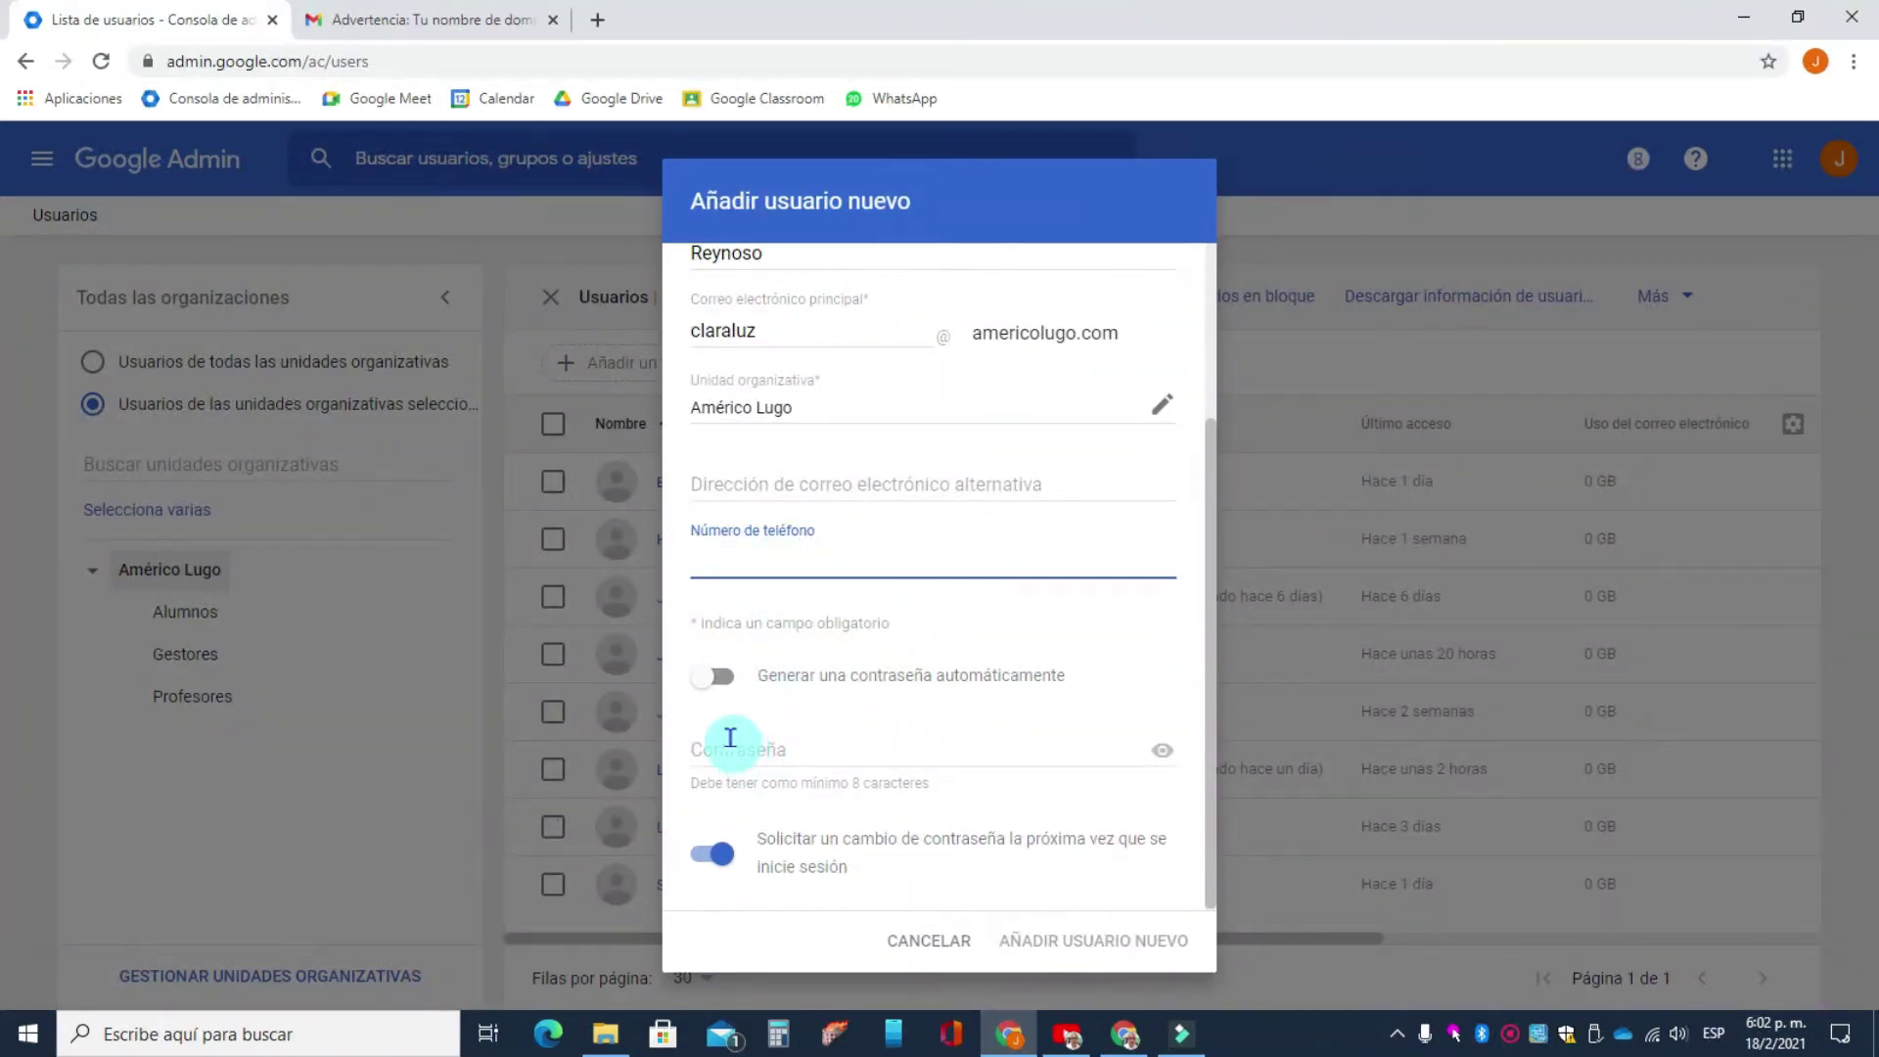
left_click(720, 675)
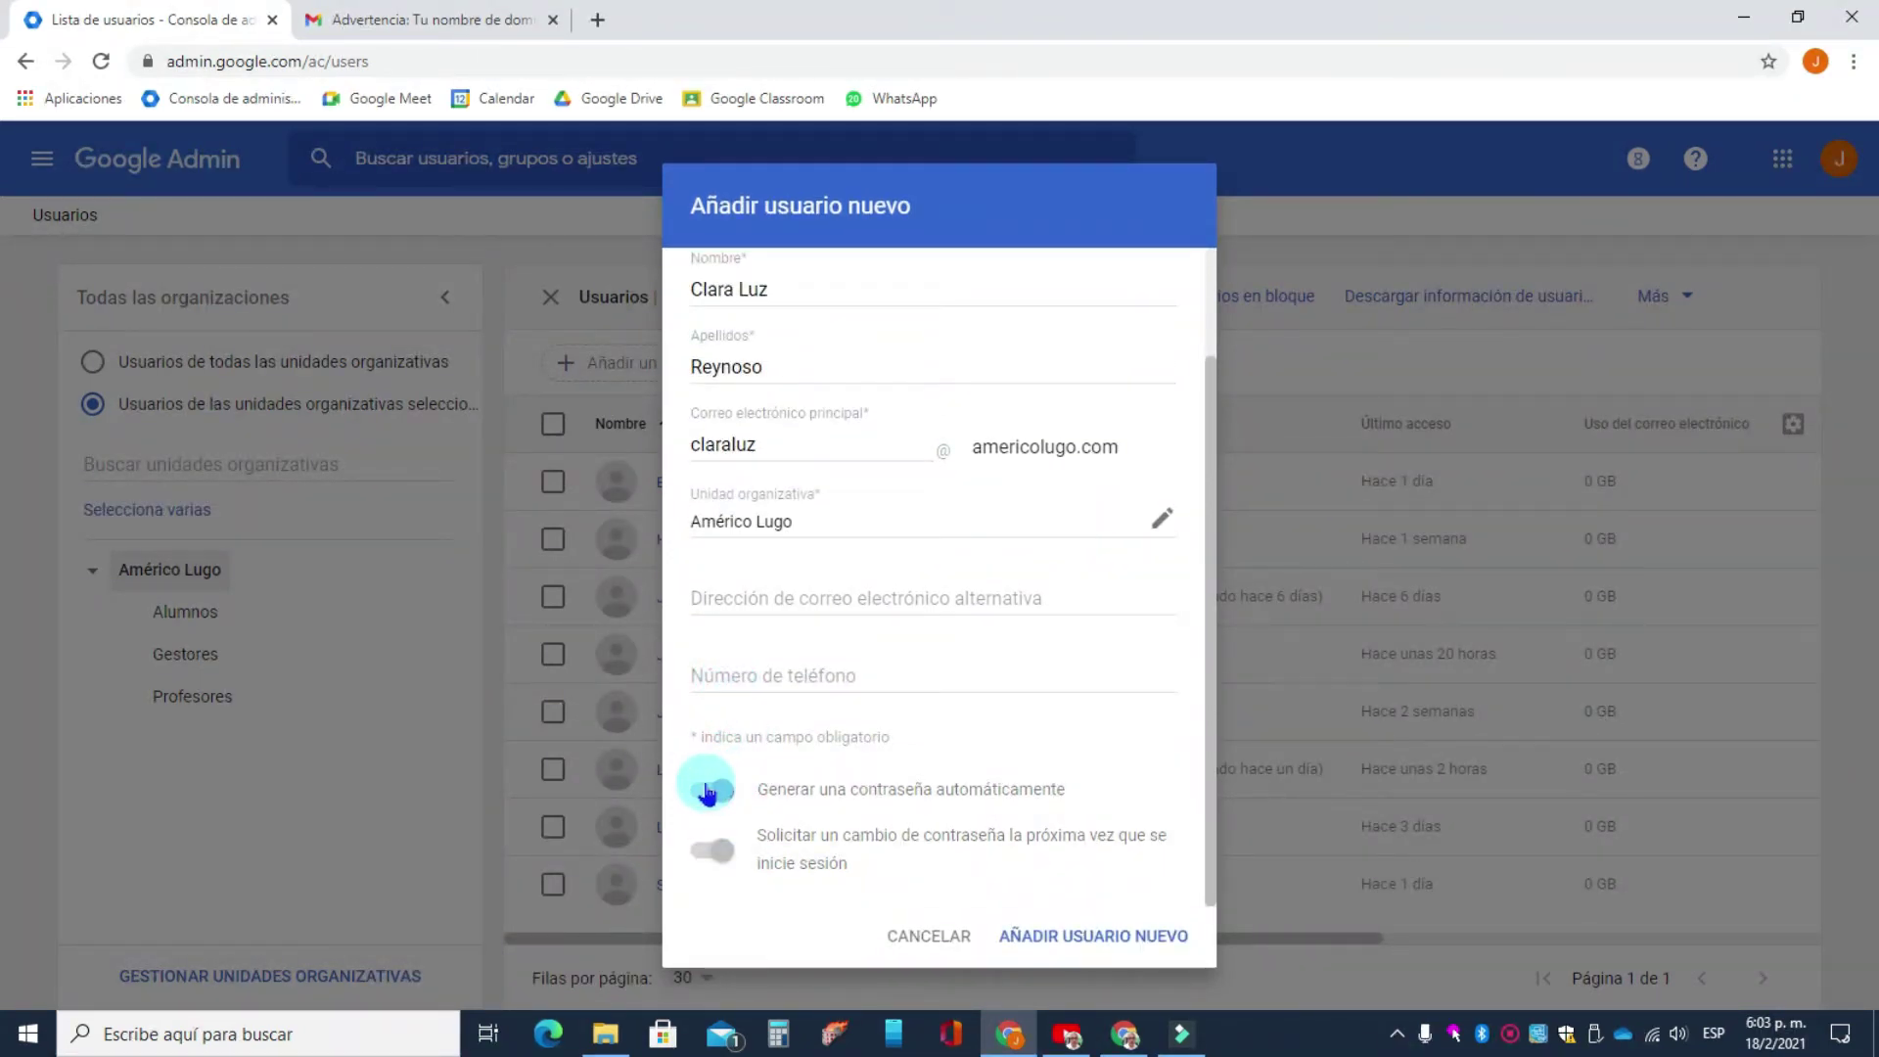
left_click(708, 791)
left_click(713, 755)
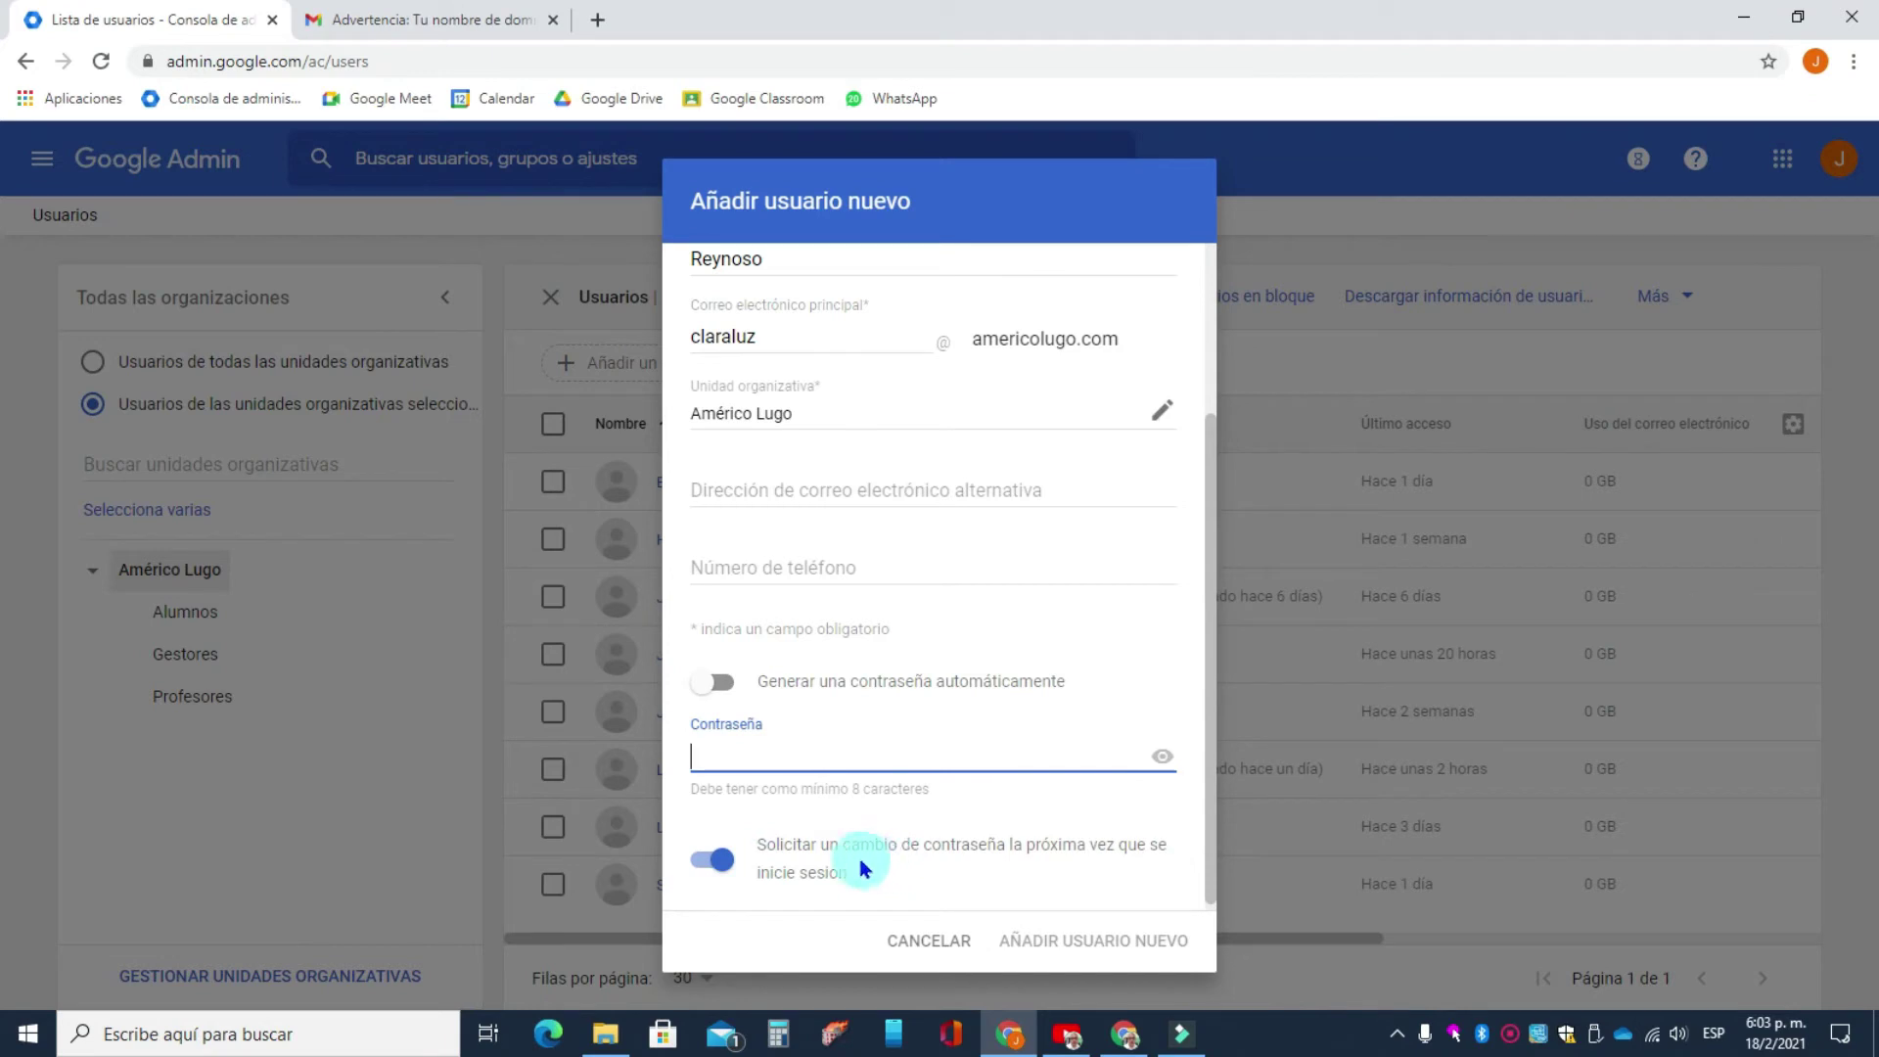
left_click(773, 762)
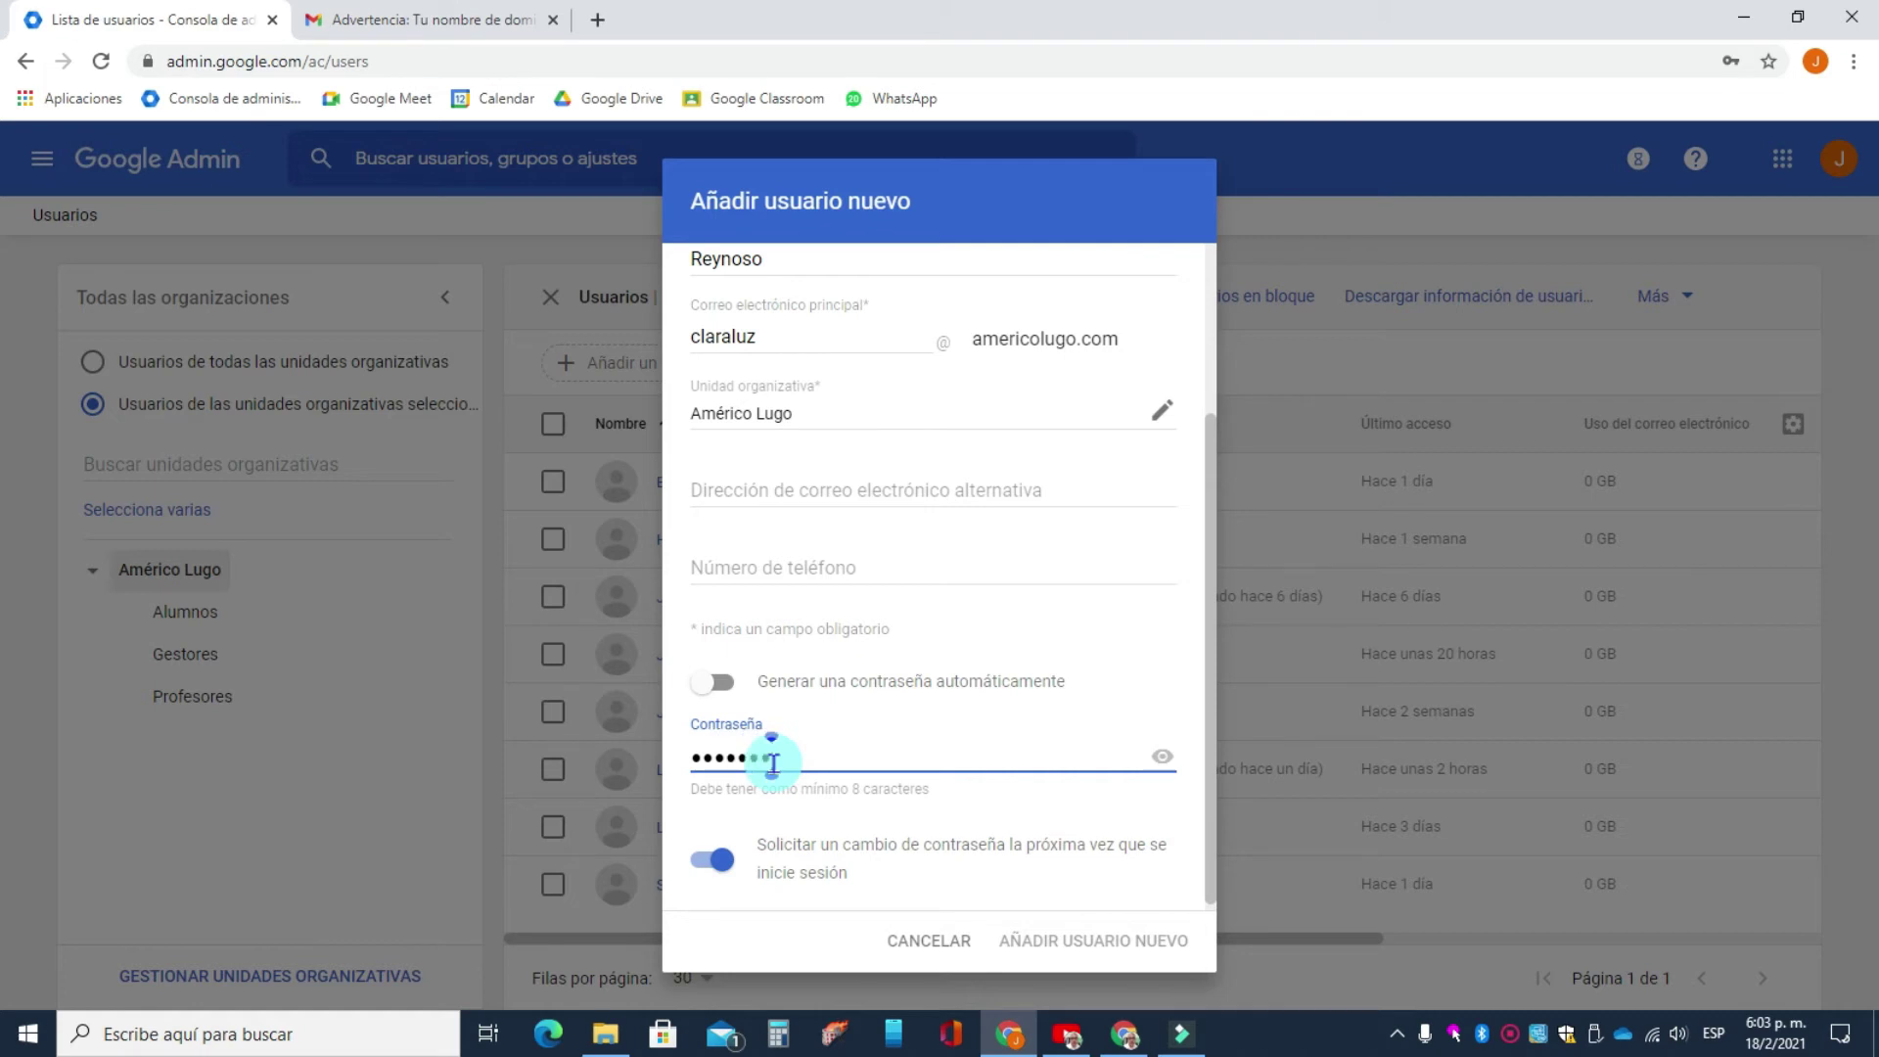
type("1")
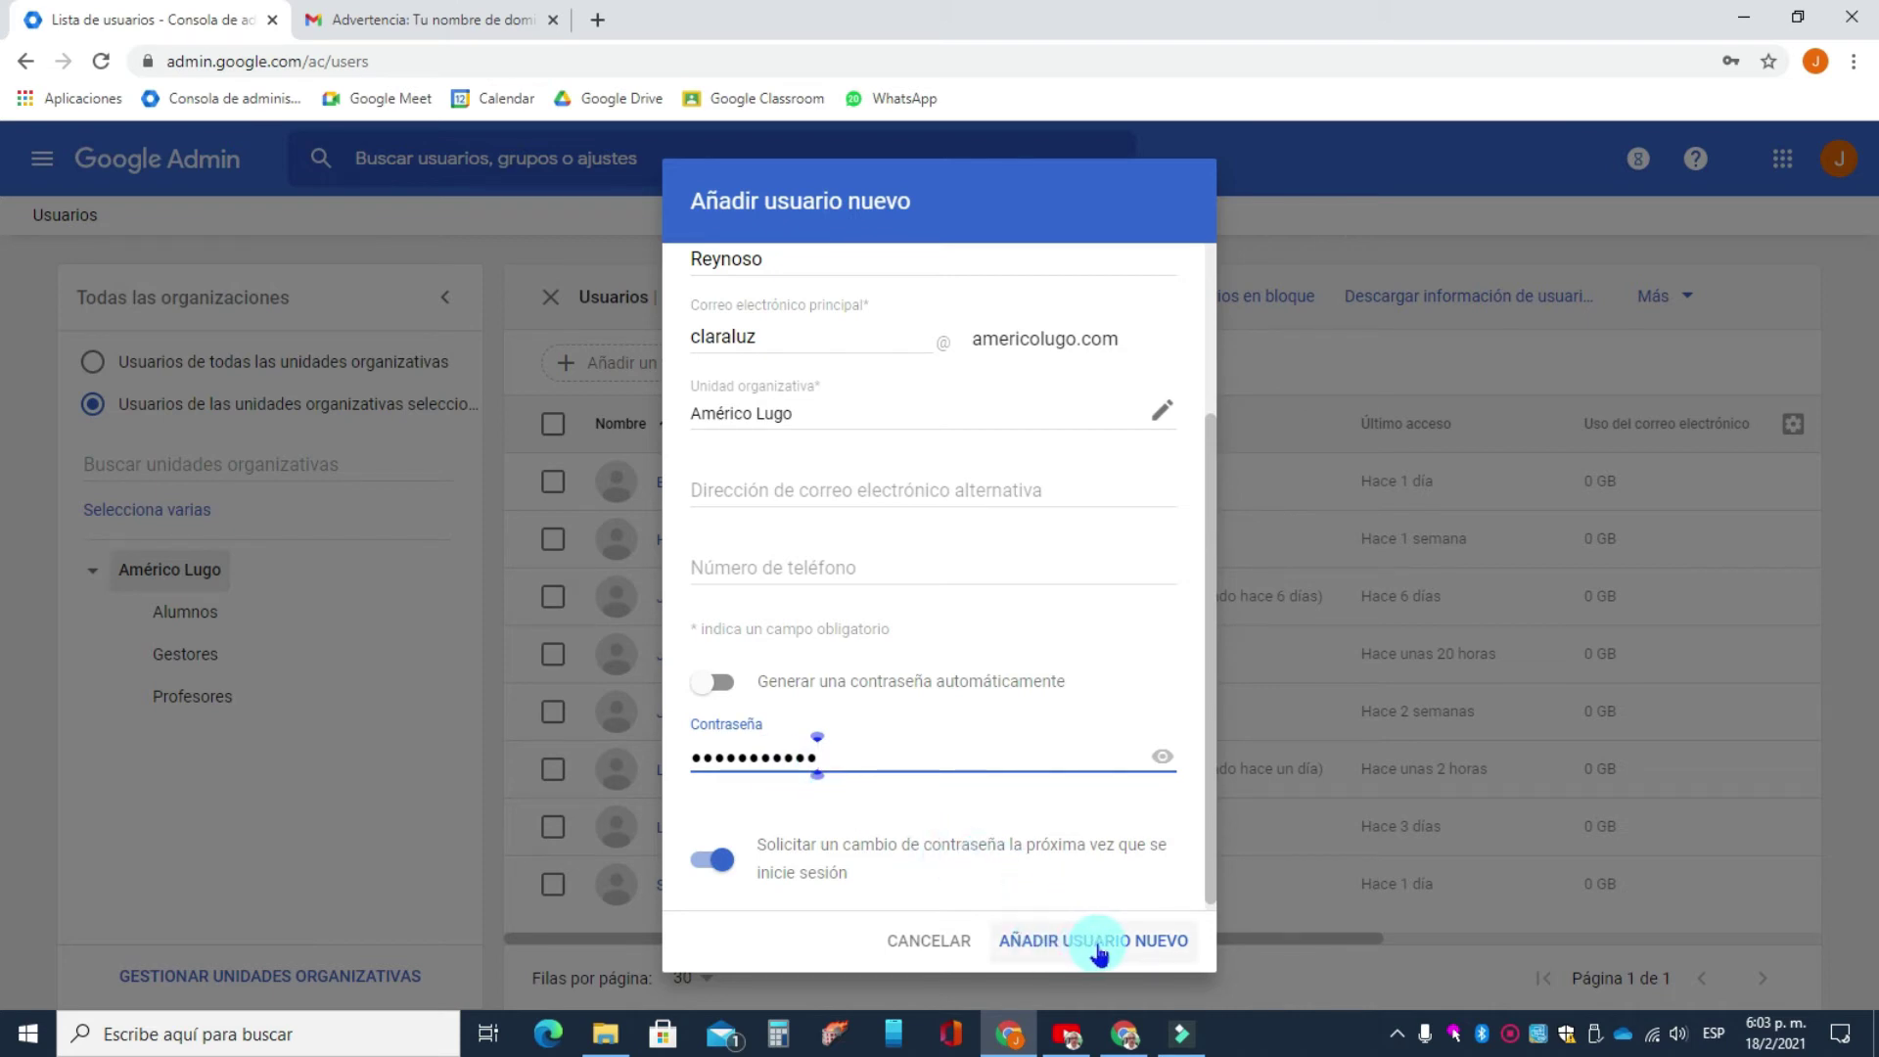
left_click(1097, 950)
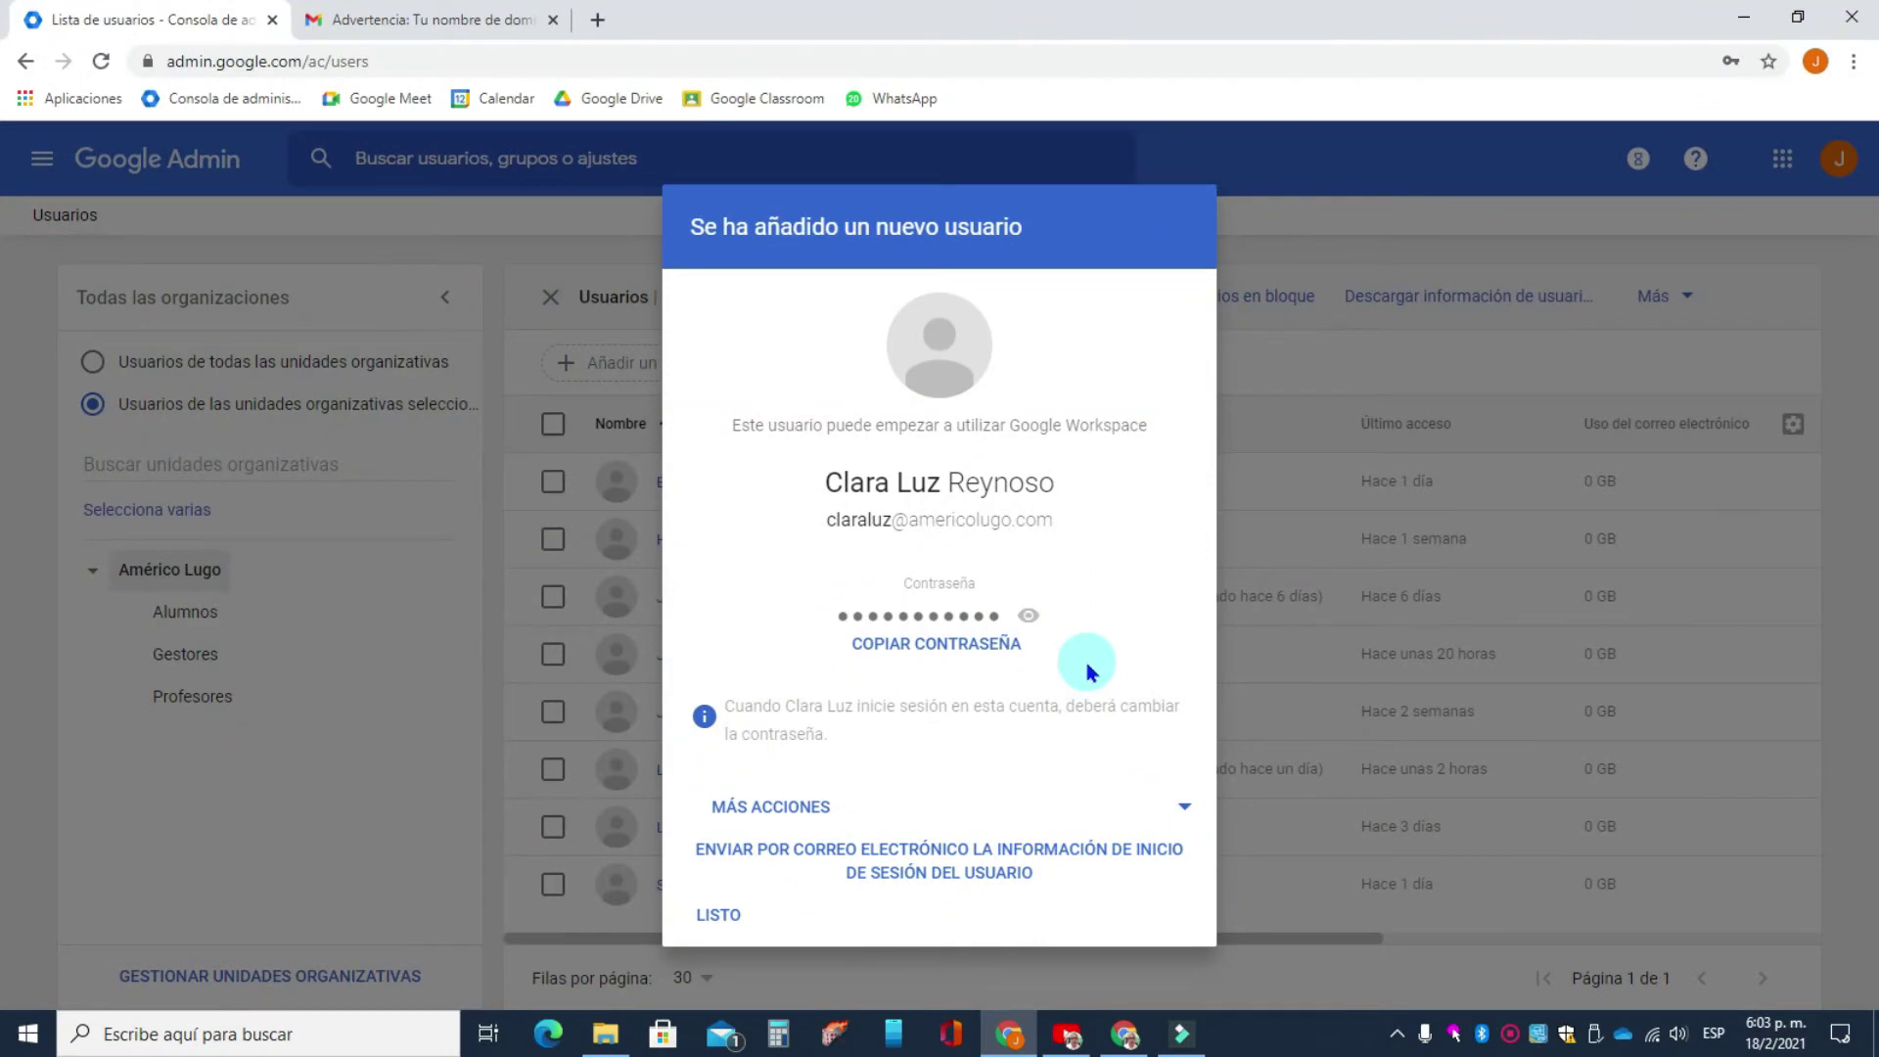
left_click(719, 915)
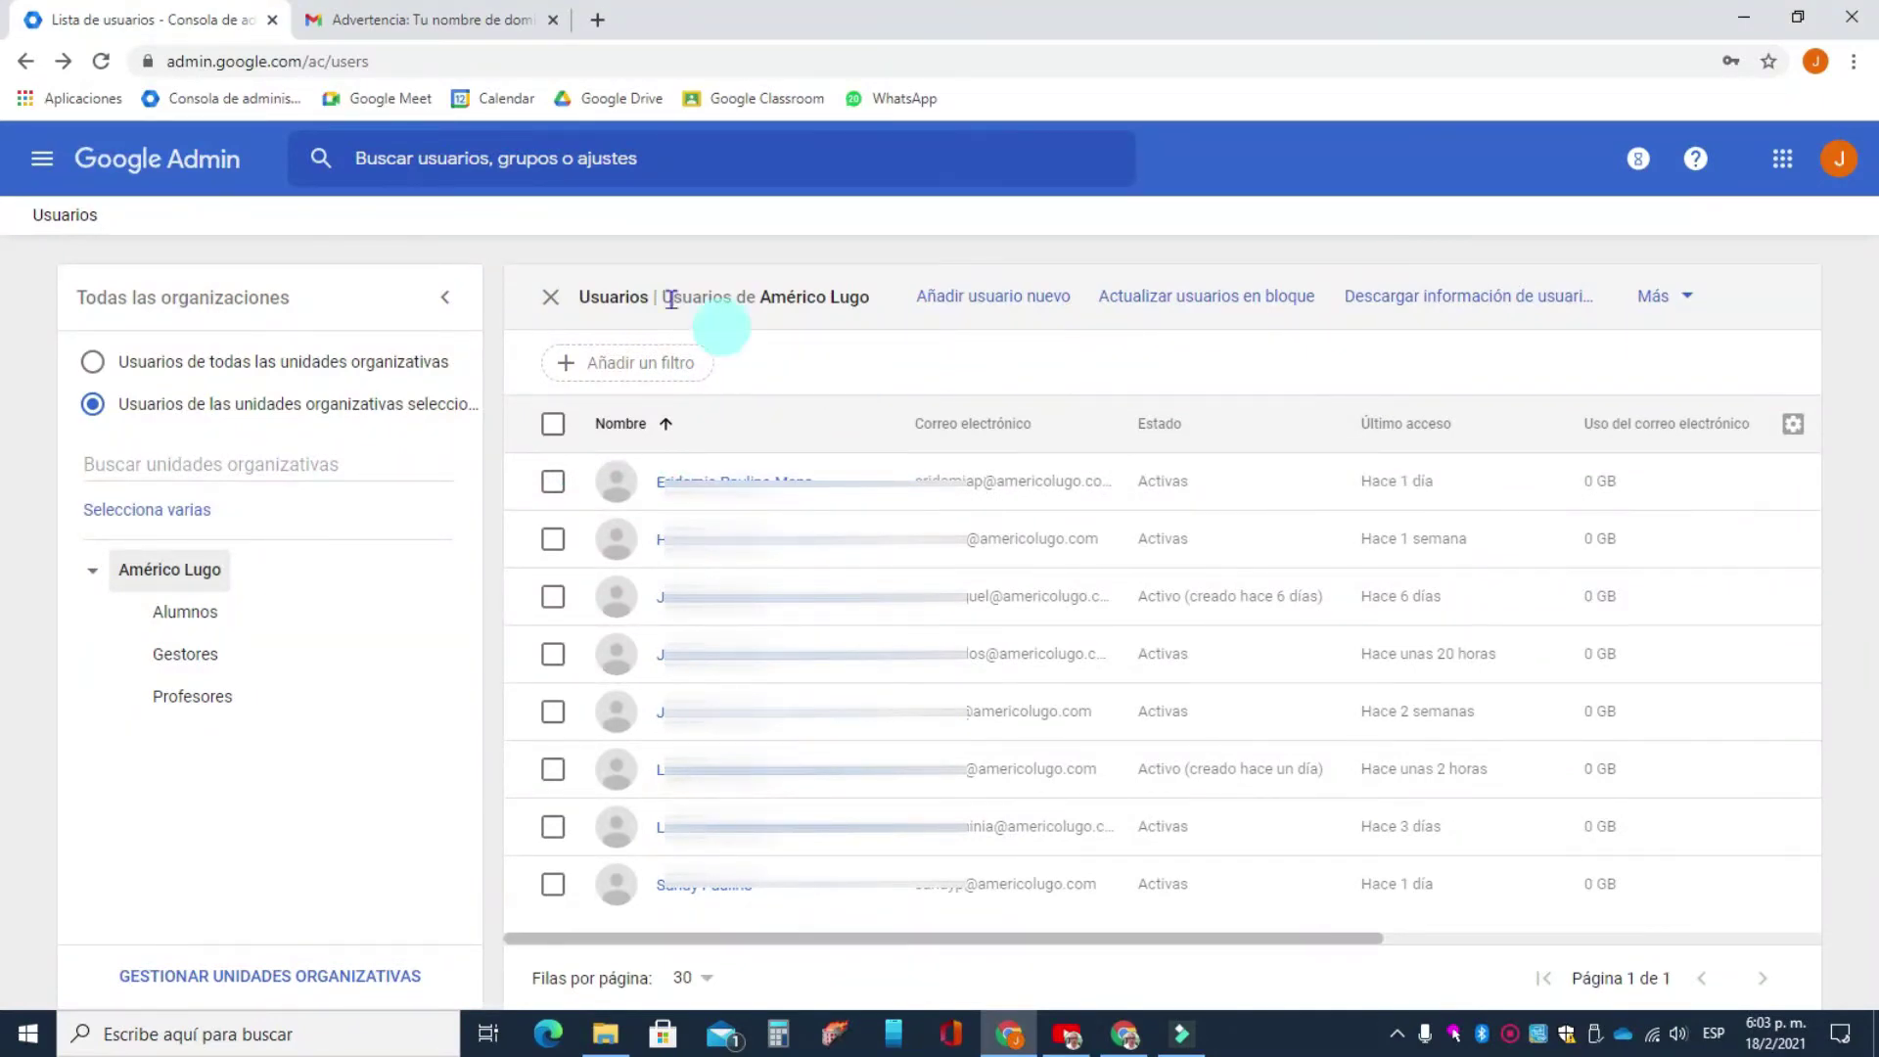
left_click(224, 170)
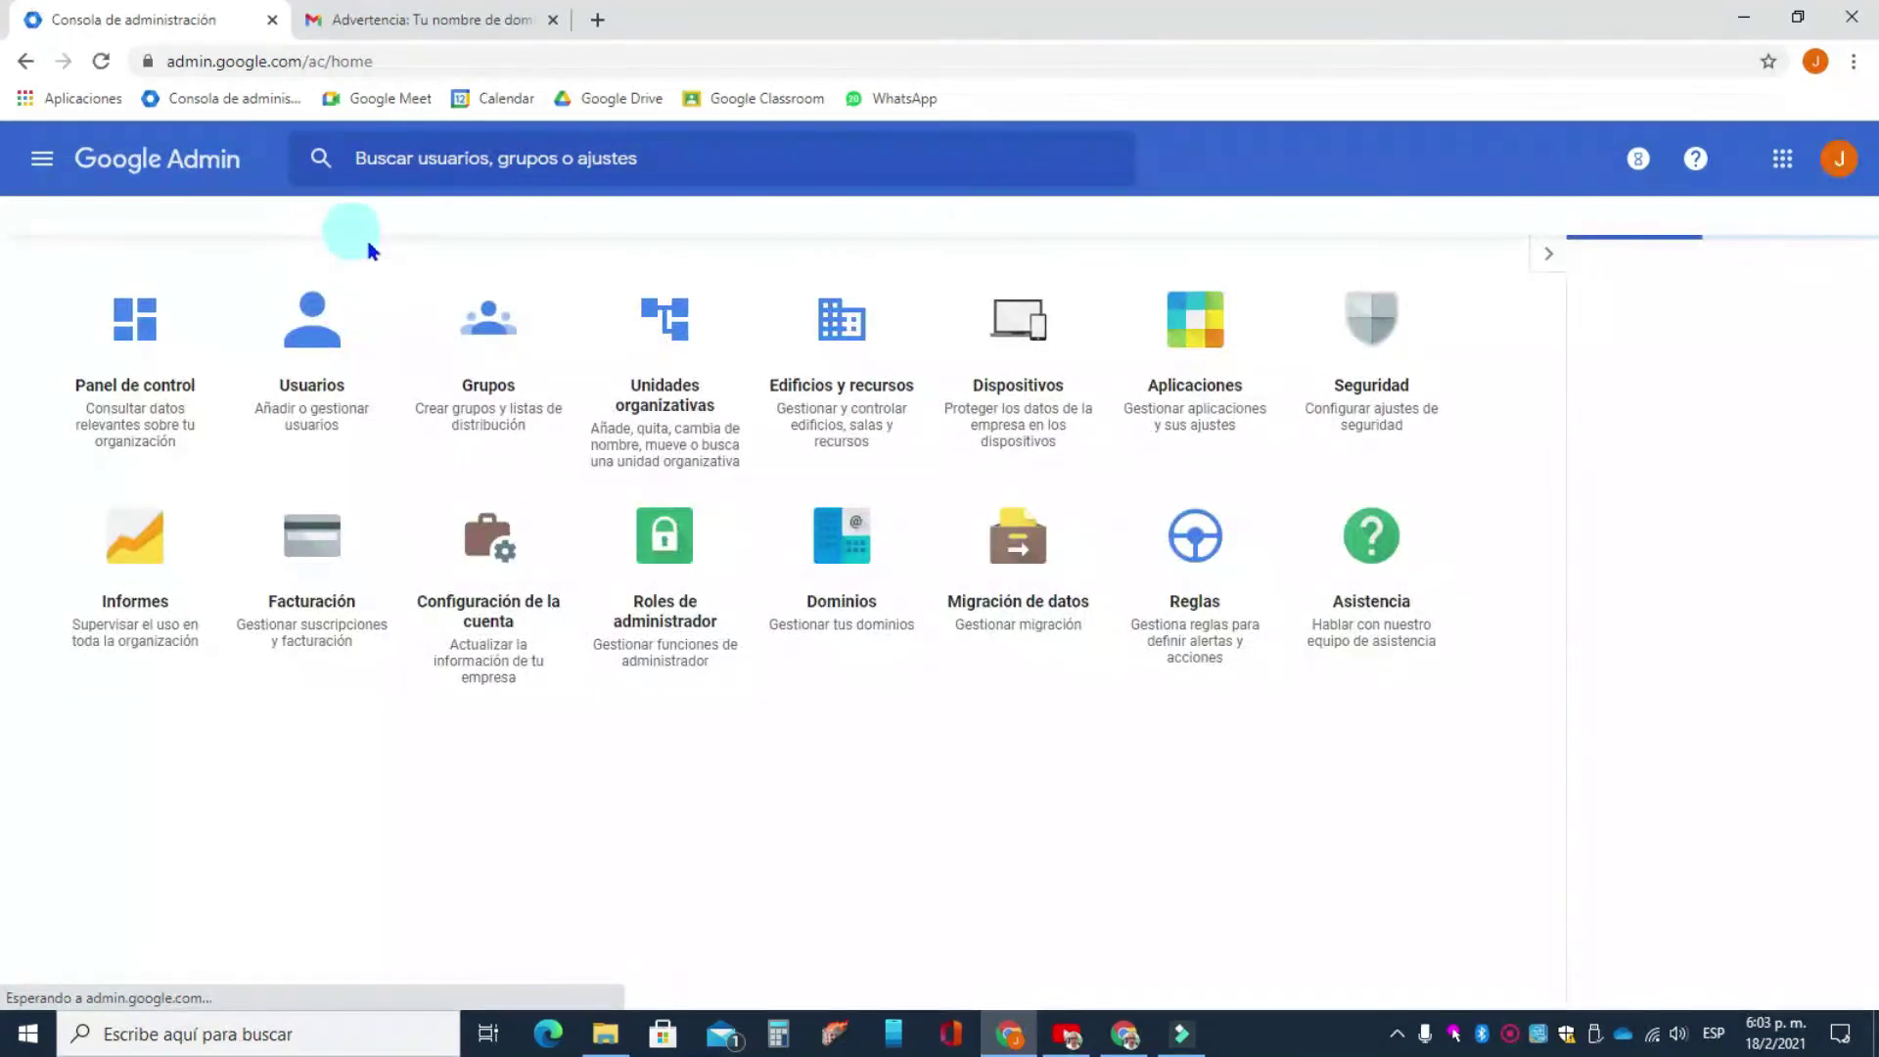
- Open the Profesores de Classroom group from Grupos, confirm it has no members, then go home
left_click(483, 385)
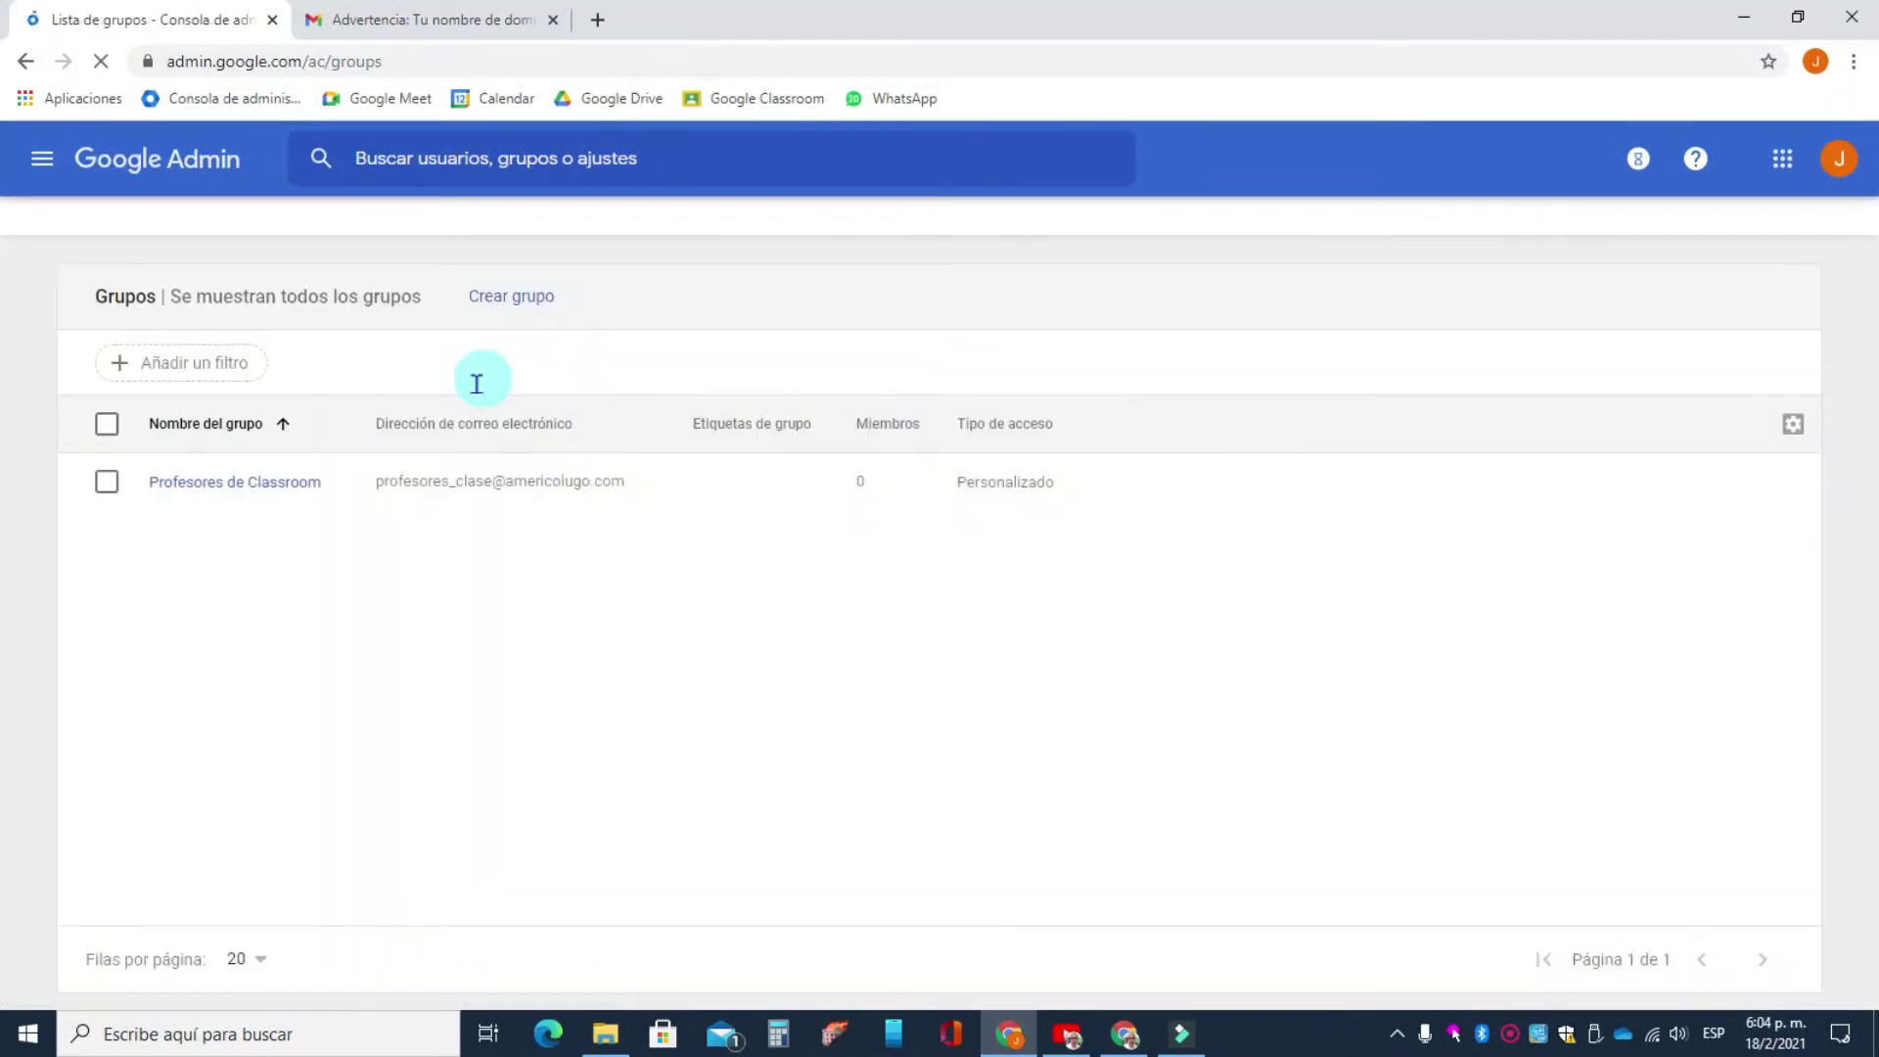
left_click(205, 483)
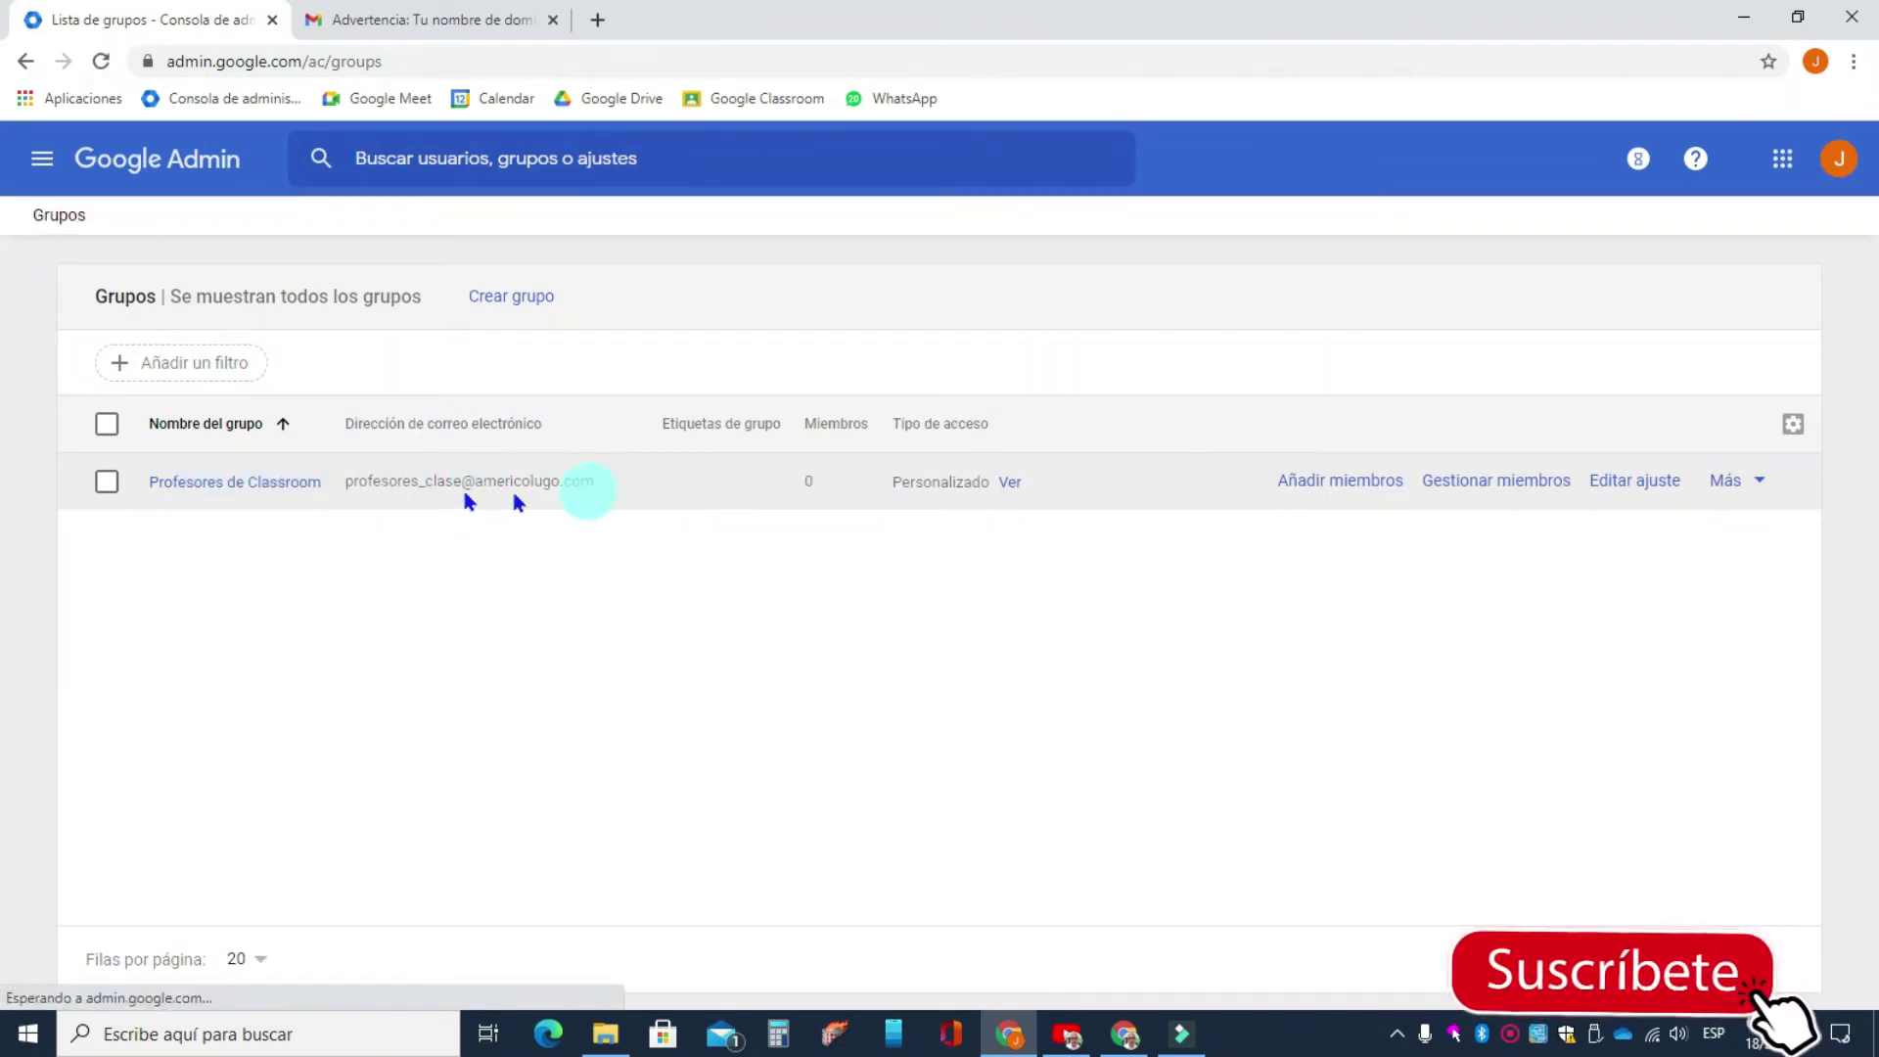
left_click(308, 486)
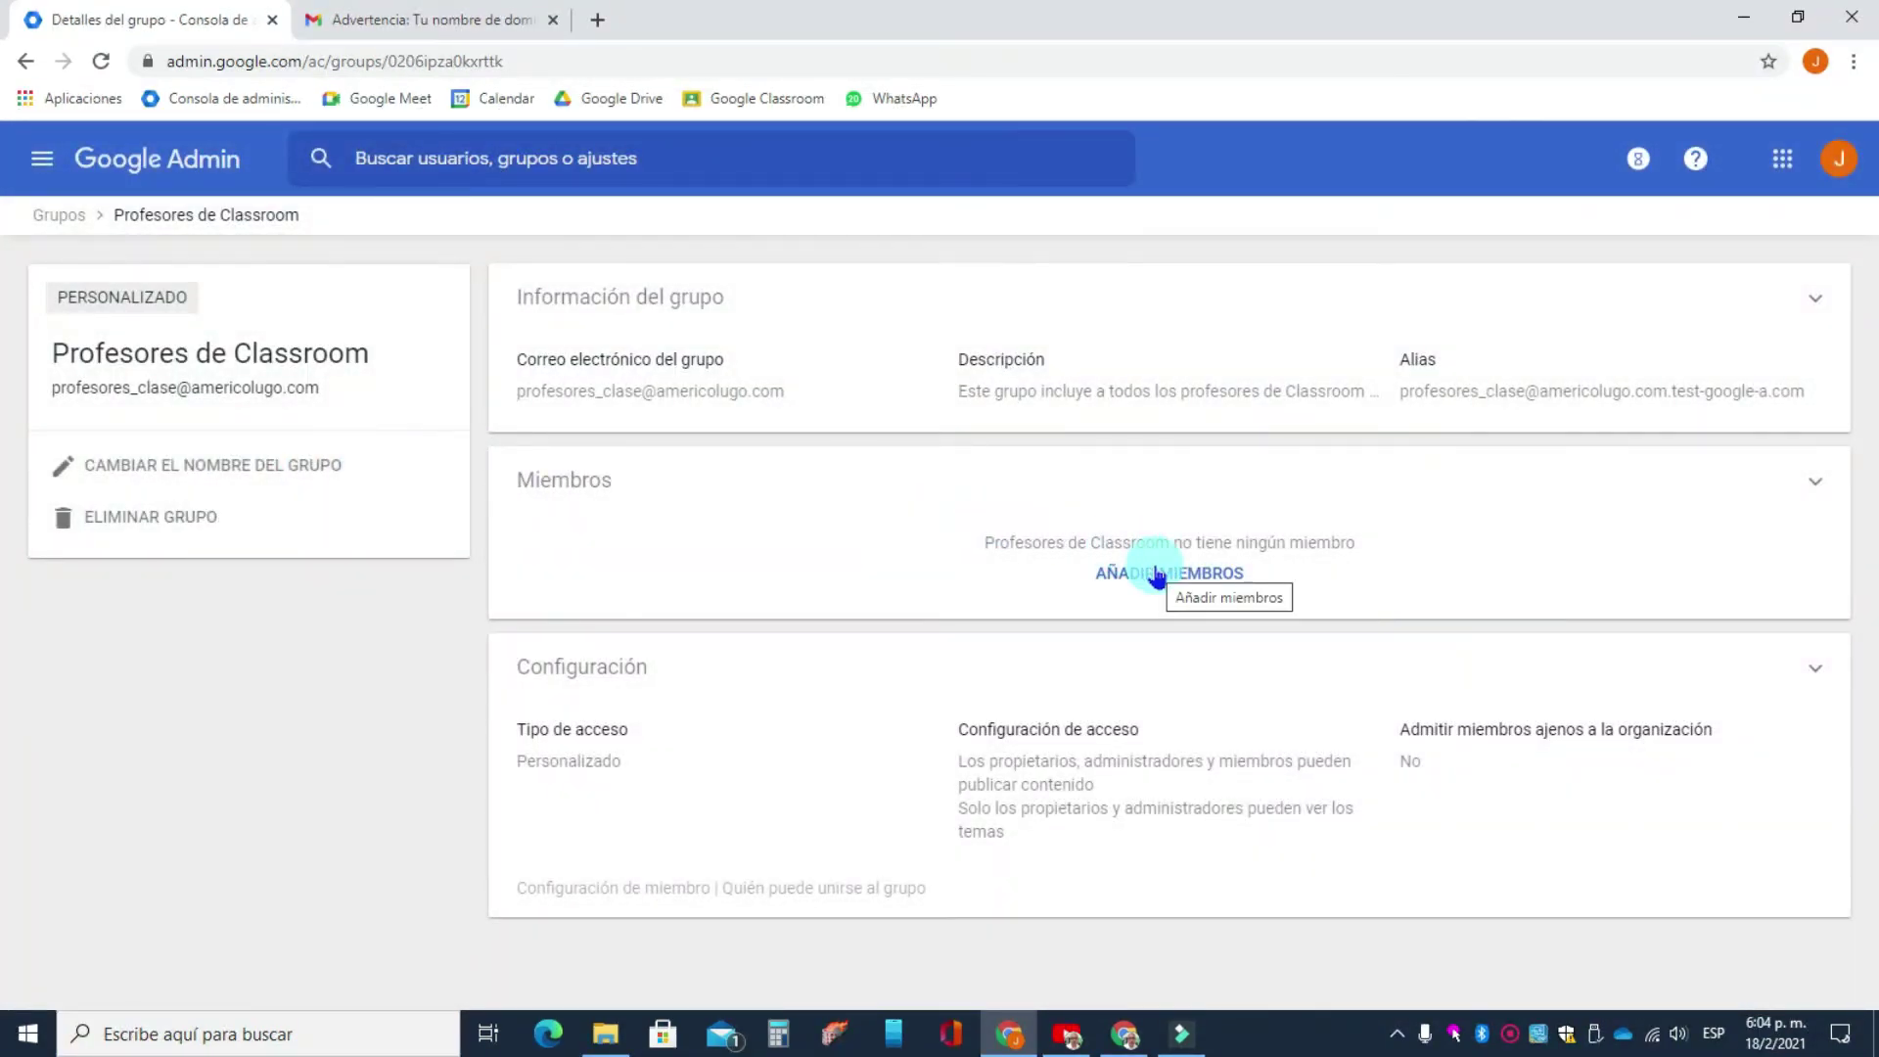
left_click(223, 175)
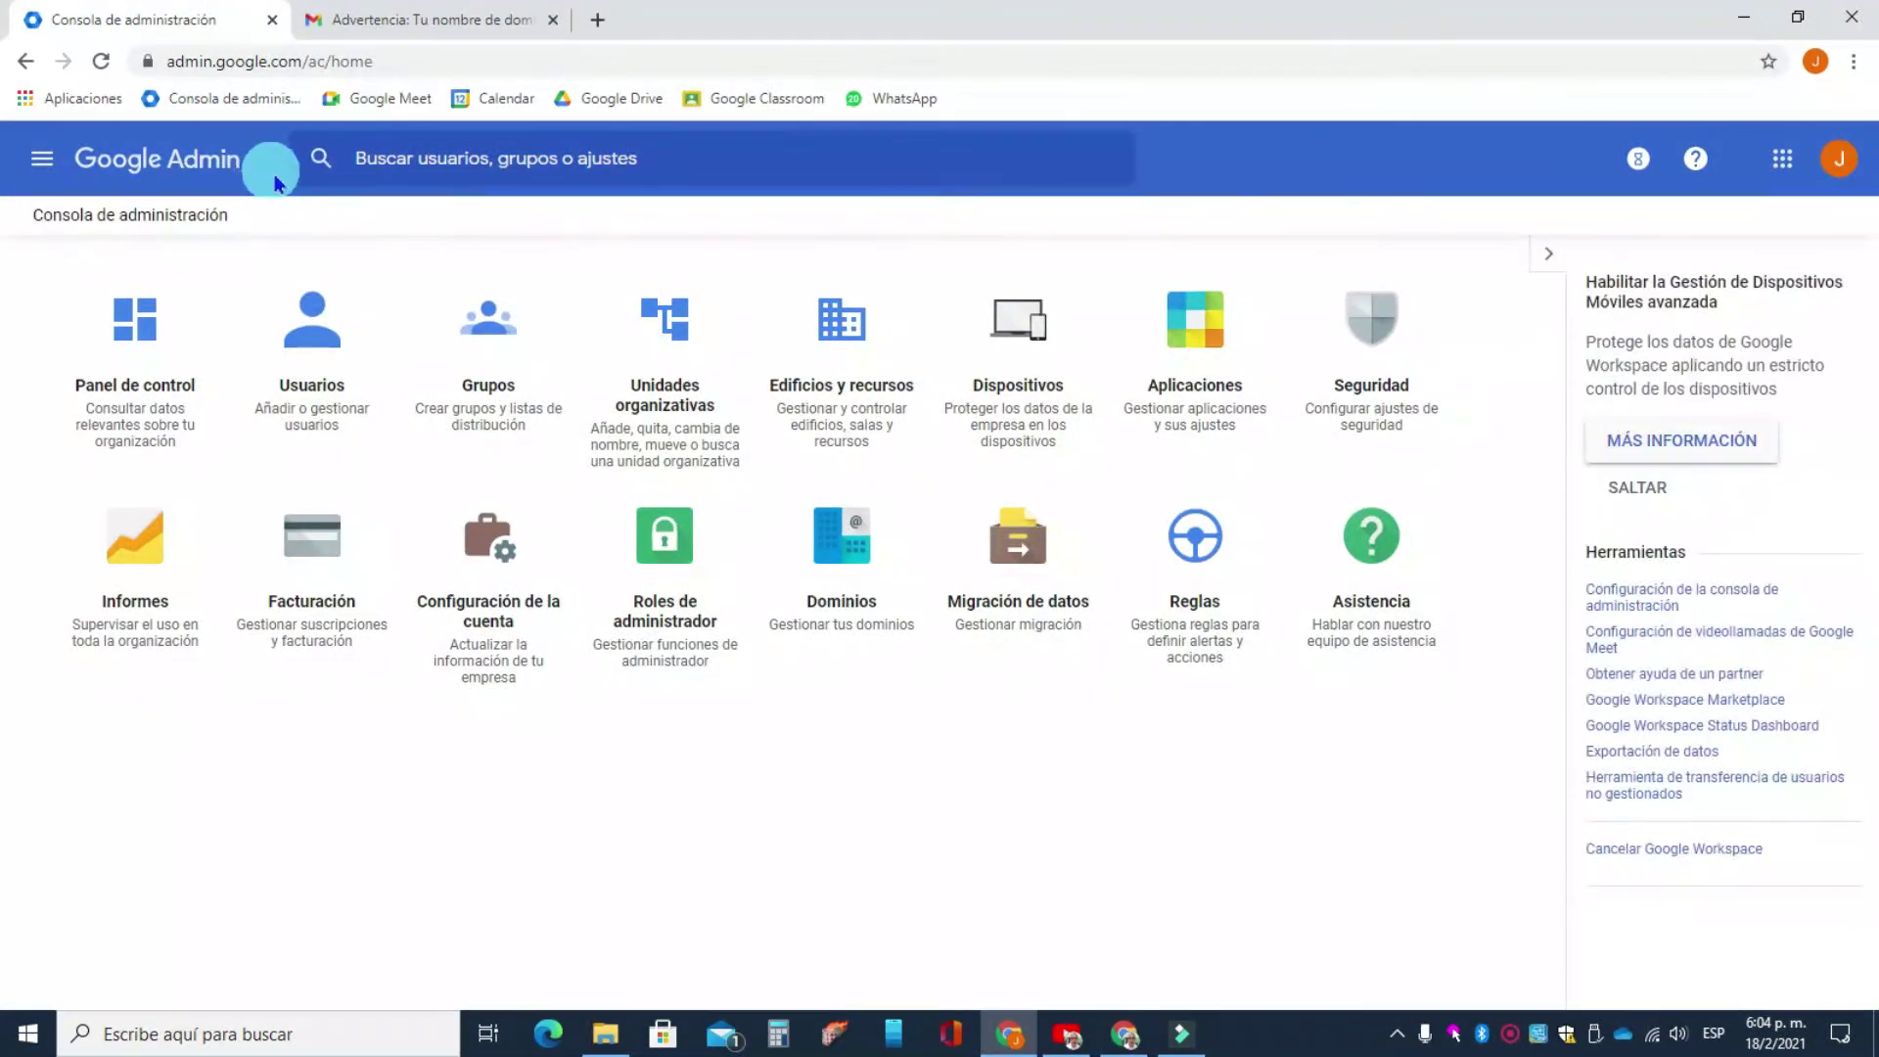
- Open the Reglas page in a new background tab, leaving the console home in view
left_click(1782, 159)
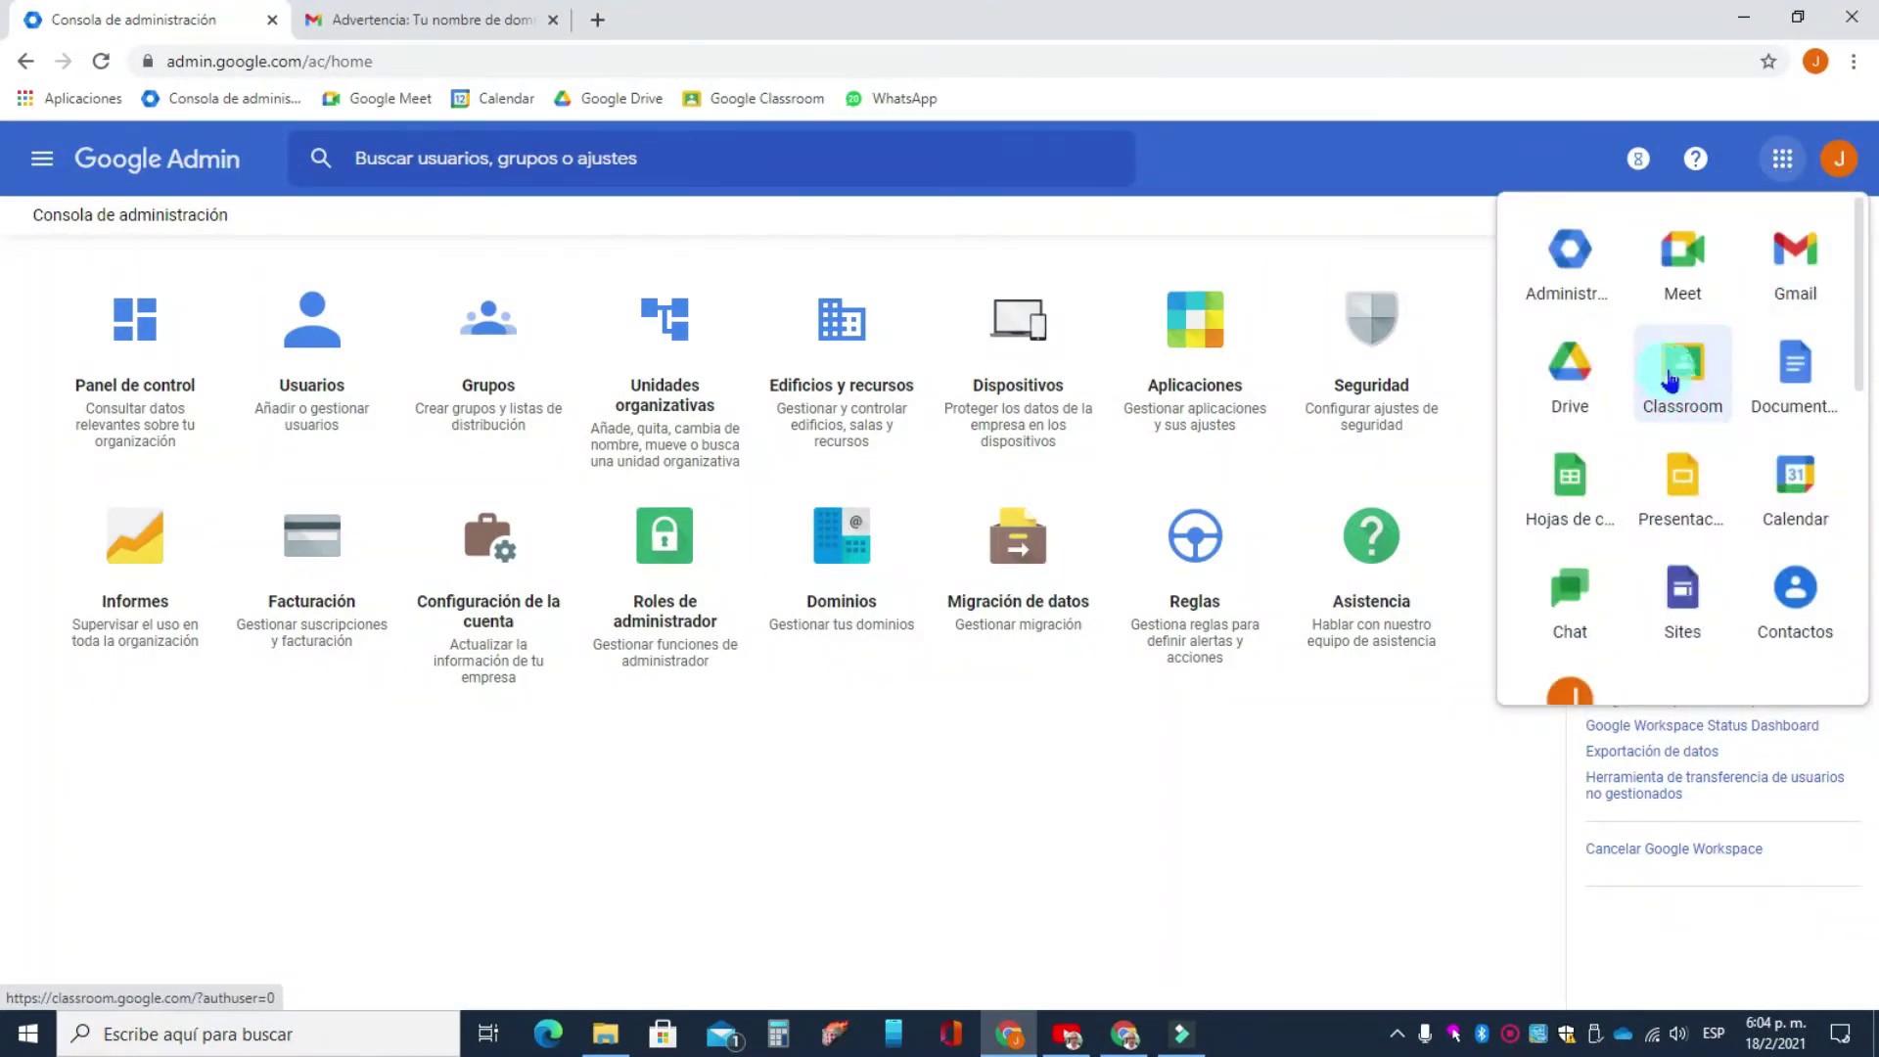
left_click(1118, 250)
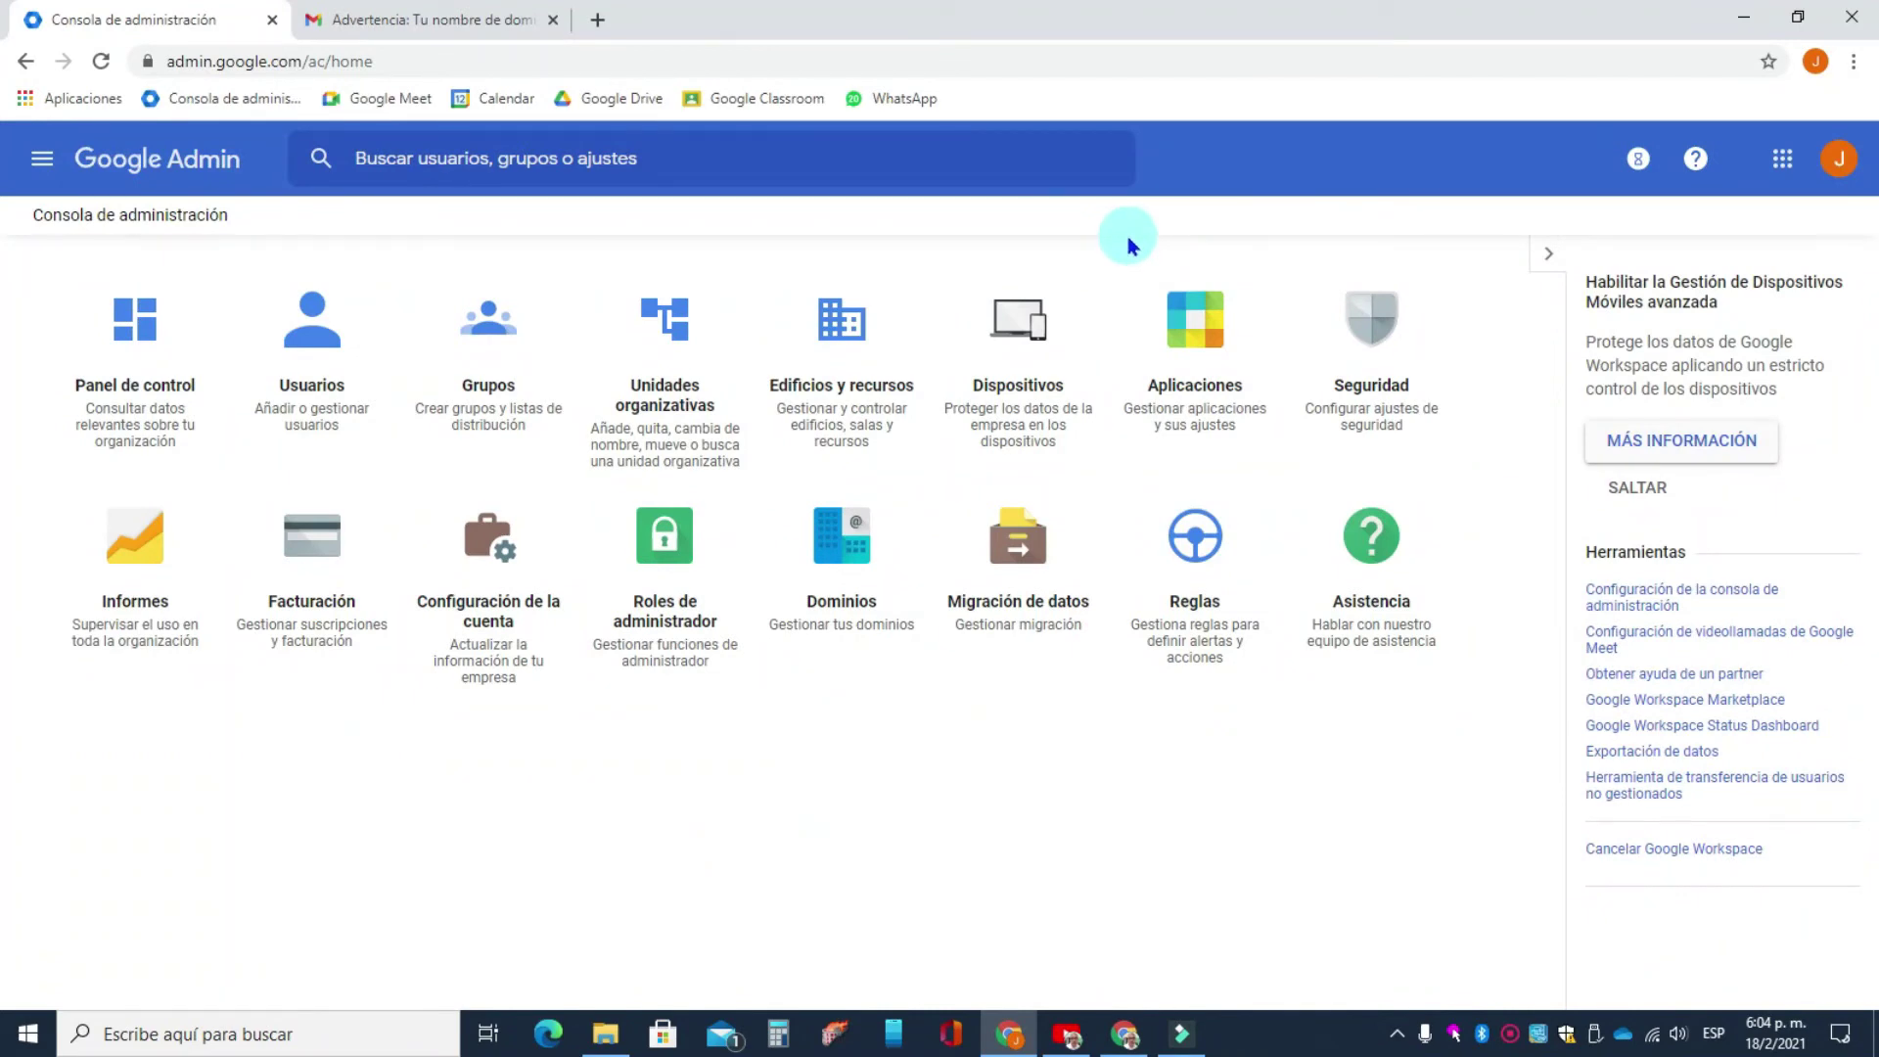
middle_click(1195, 549)
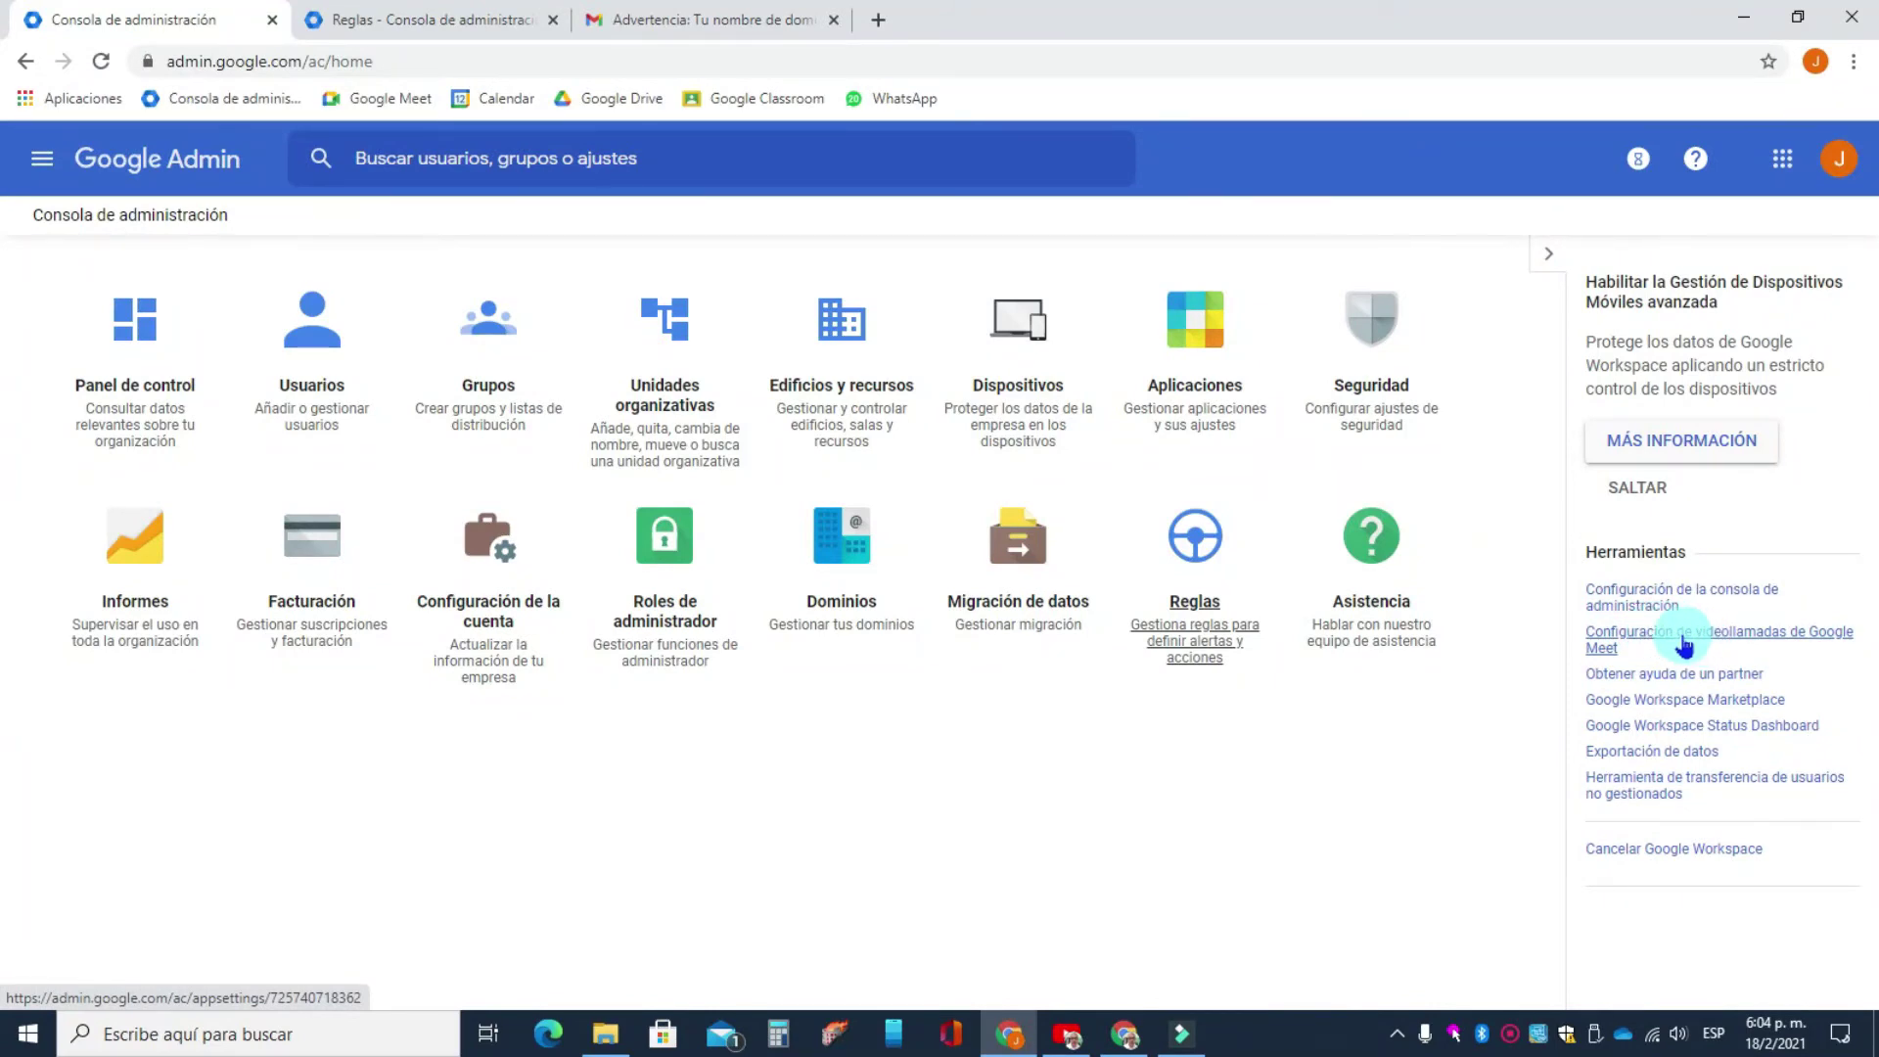
- Check the Configuración de vídeo de Meet options, including telephony and recording, then return home
left_click(1678, 641)
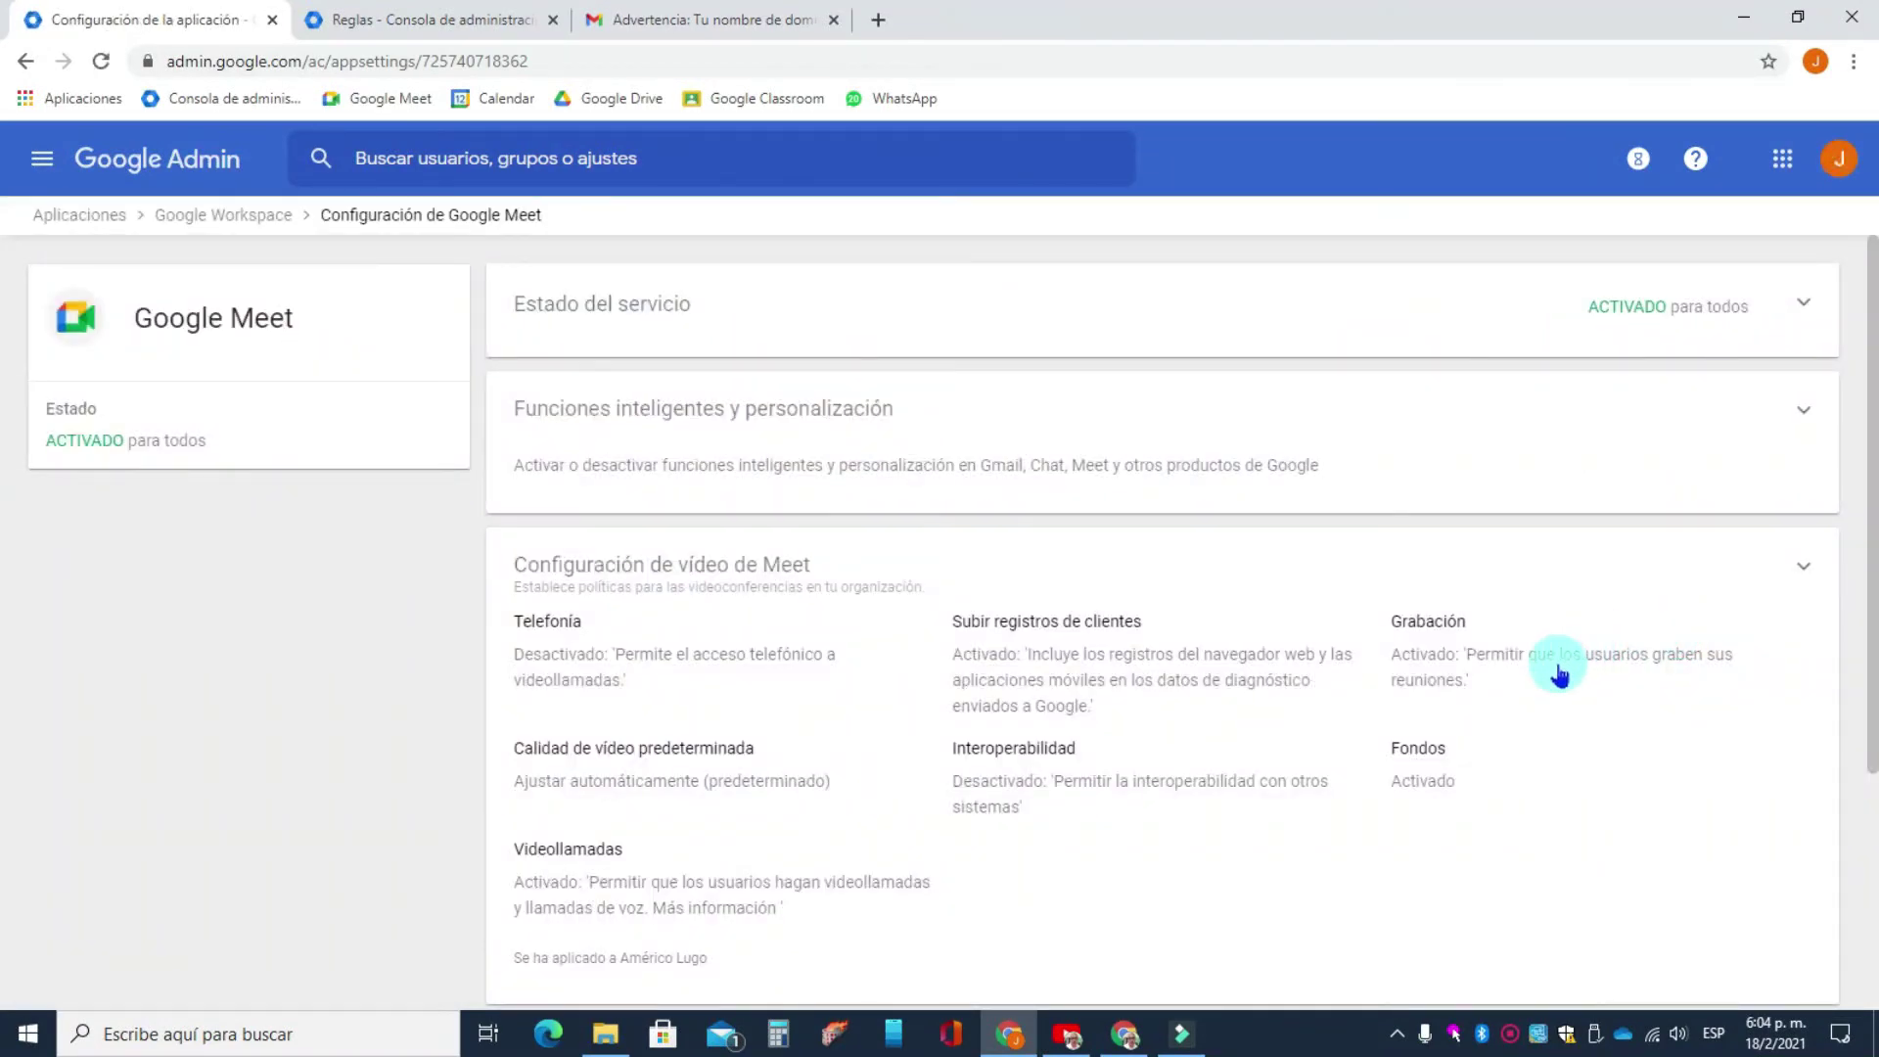
left_click(1495, 681)
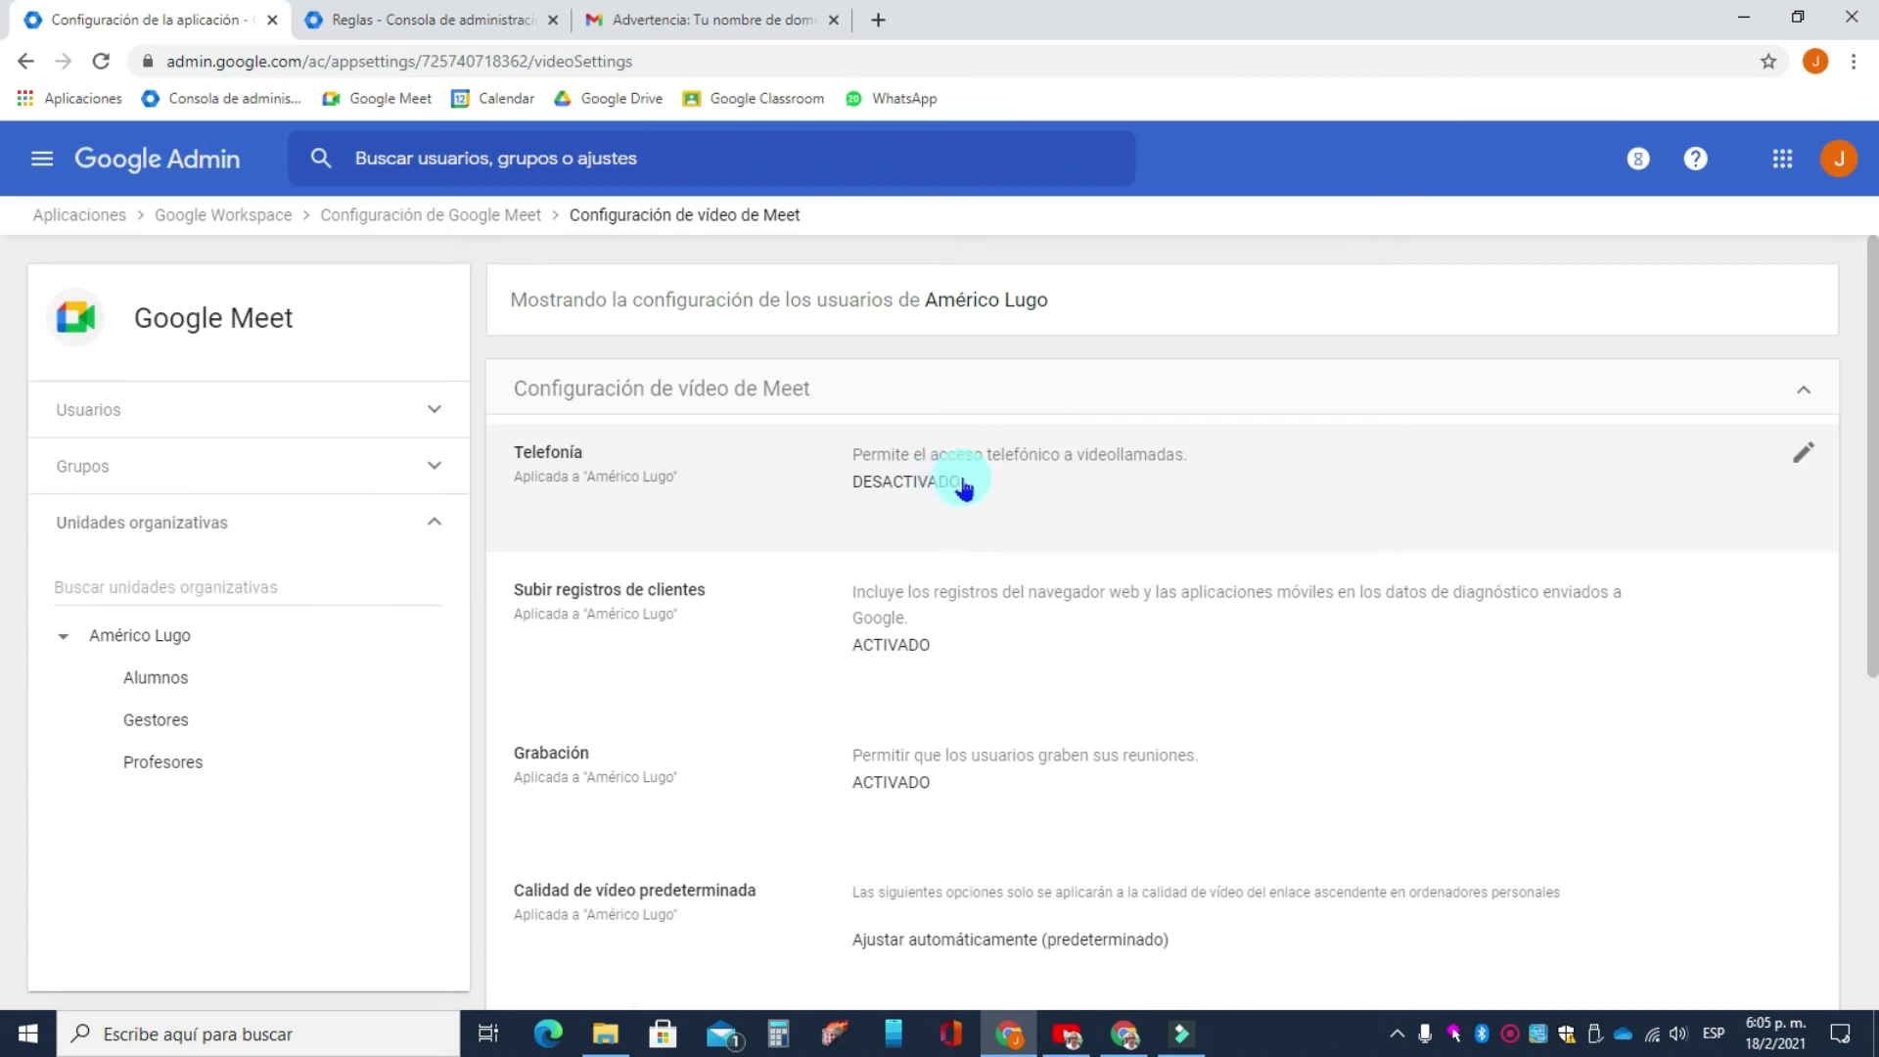
left_click(210, 170)
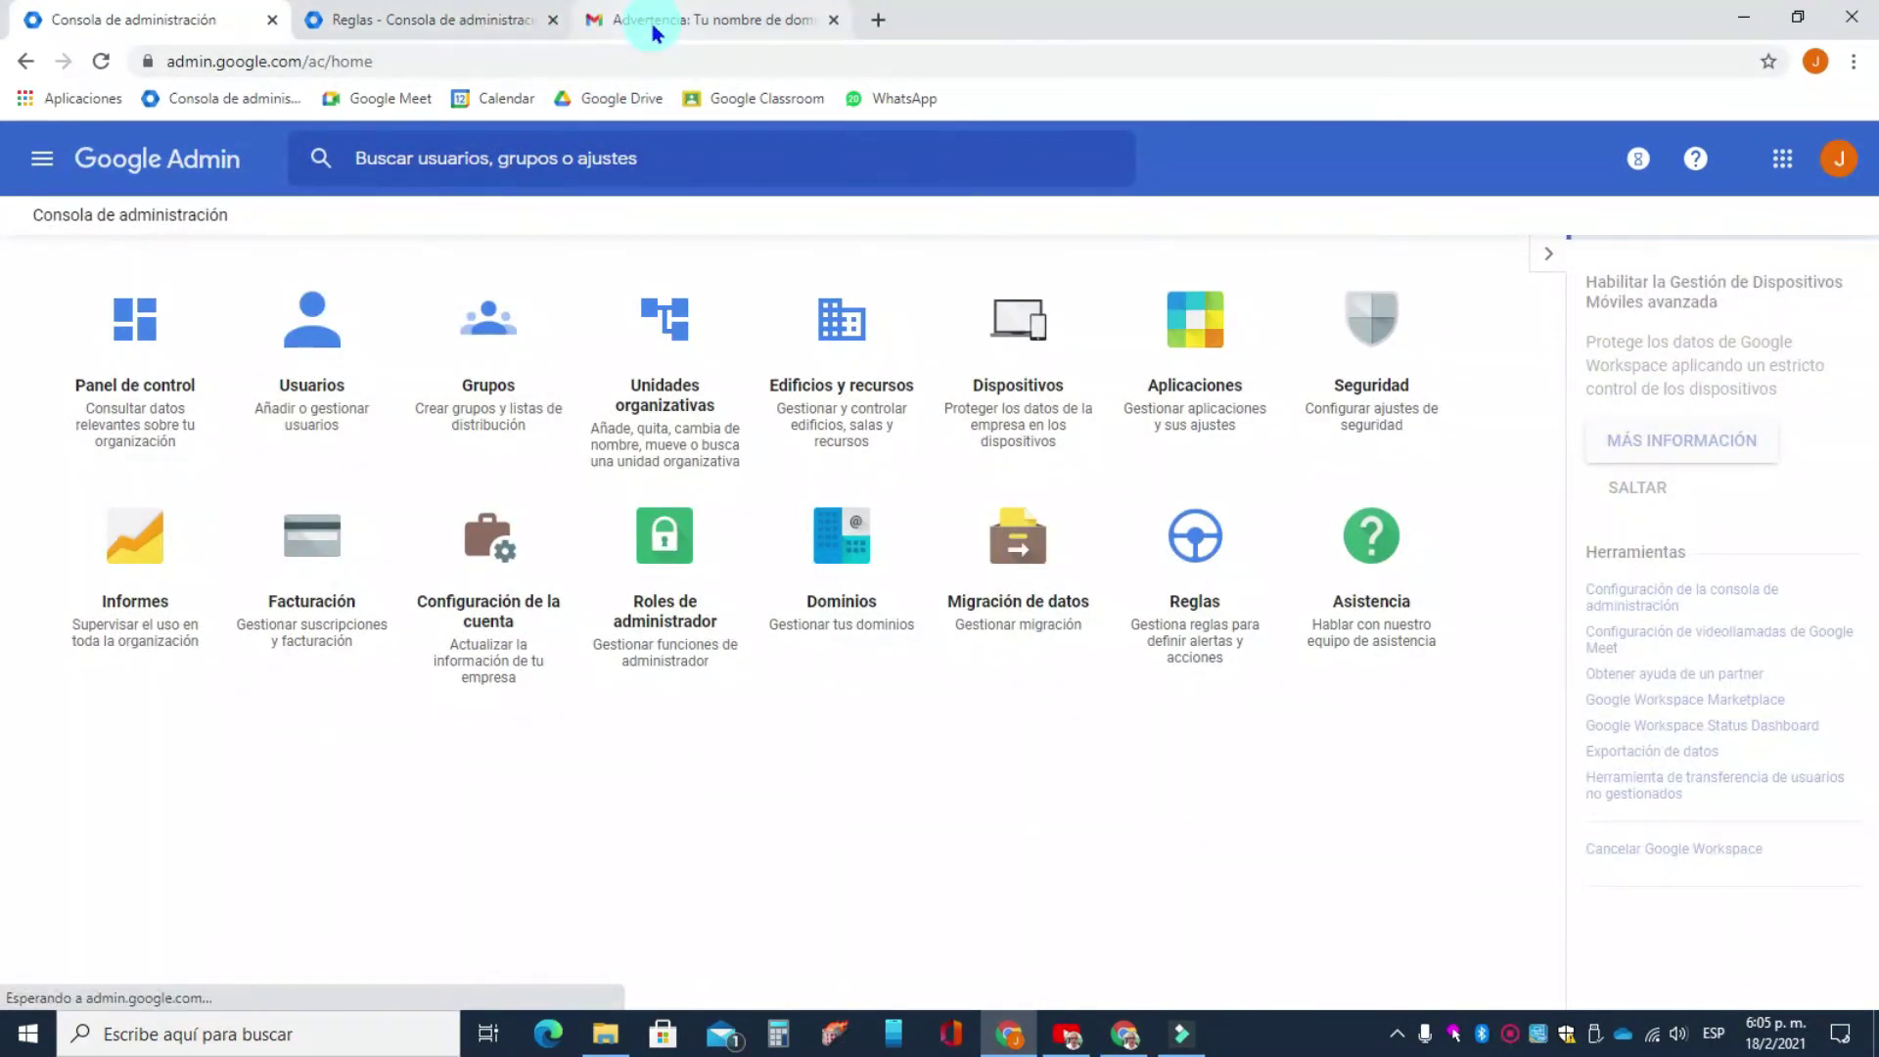
- Read the Google Domains Advertencia email about the domain hold, then go back to the Admin console
left_click(680, 26)
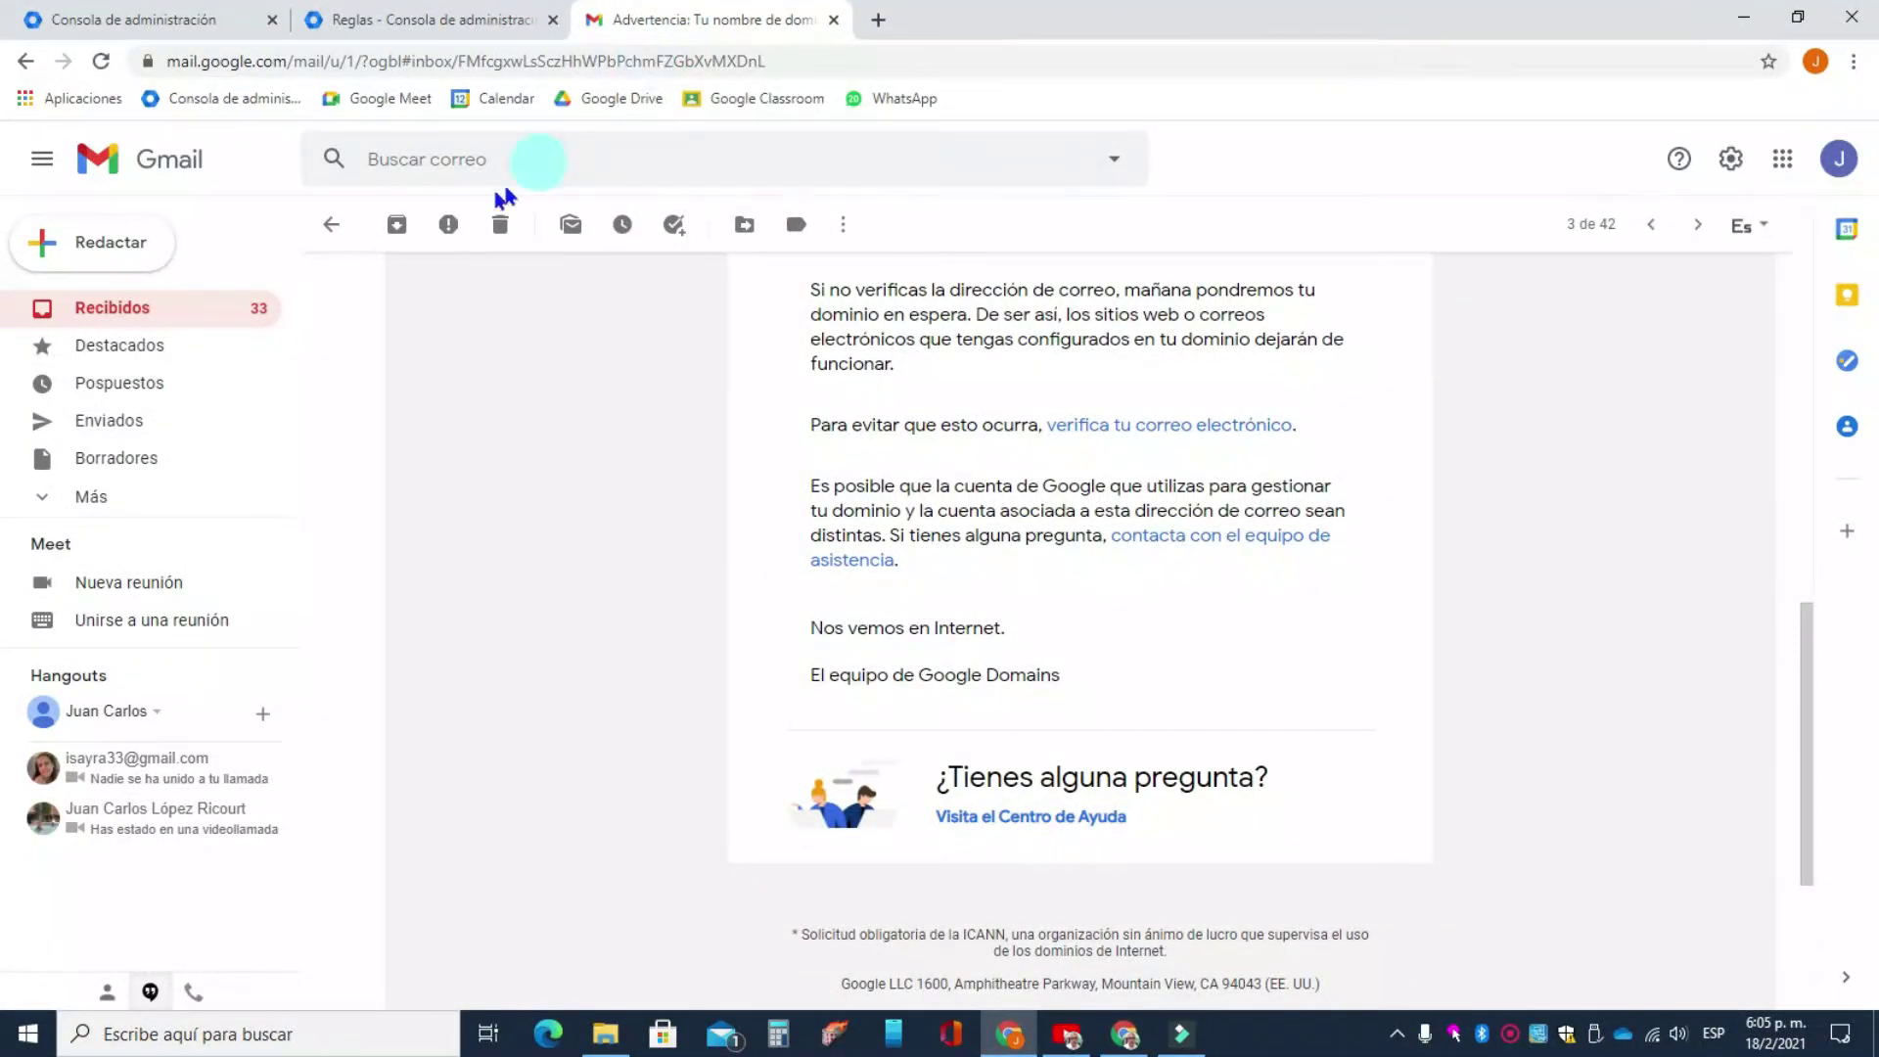
left_click(151, 310)
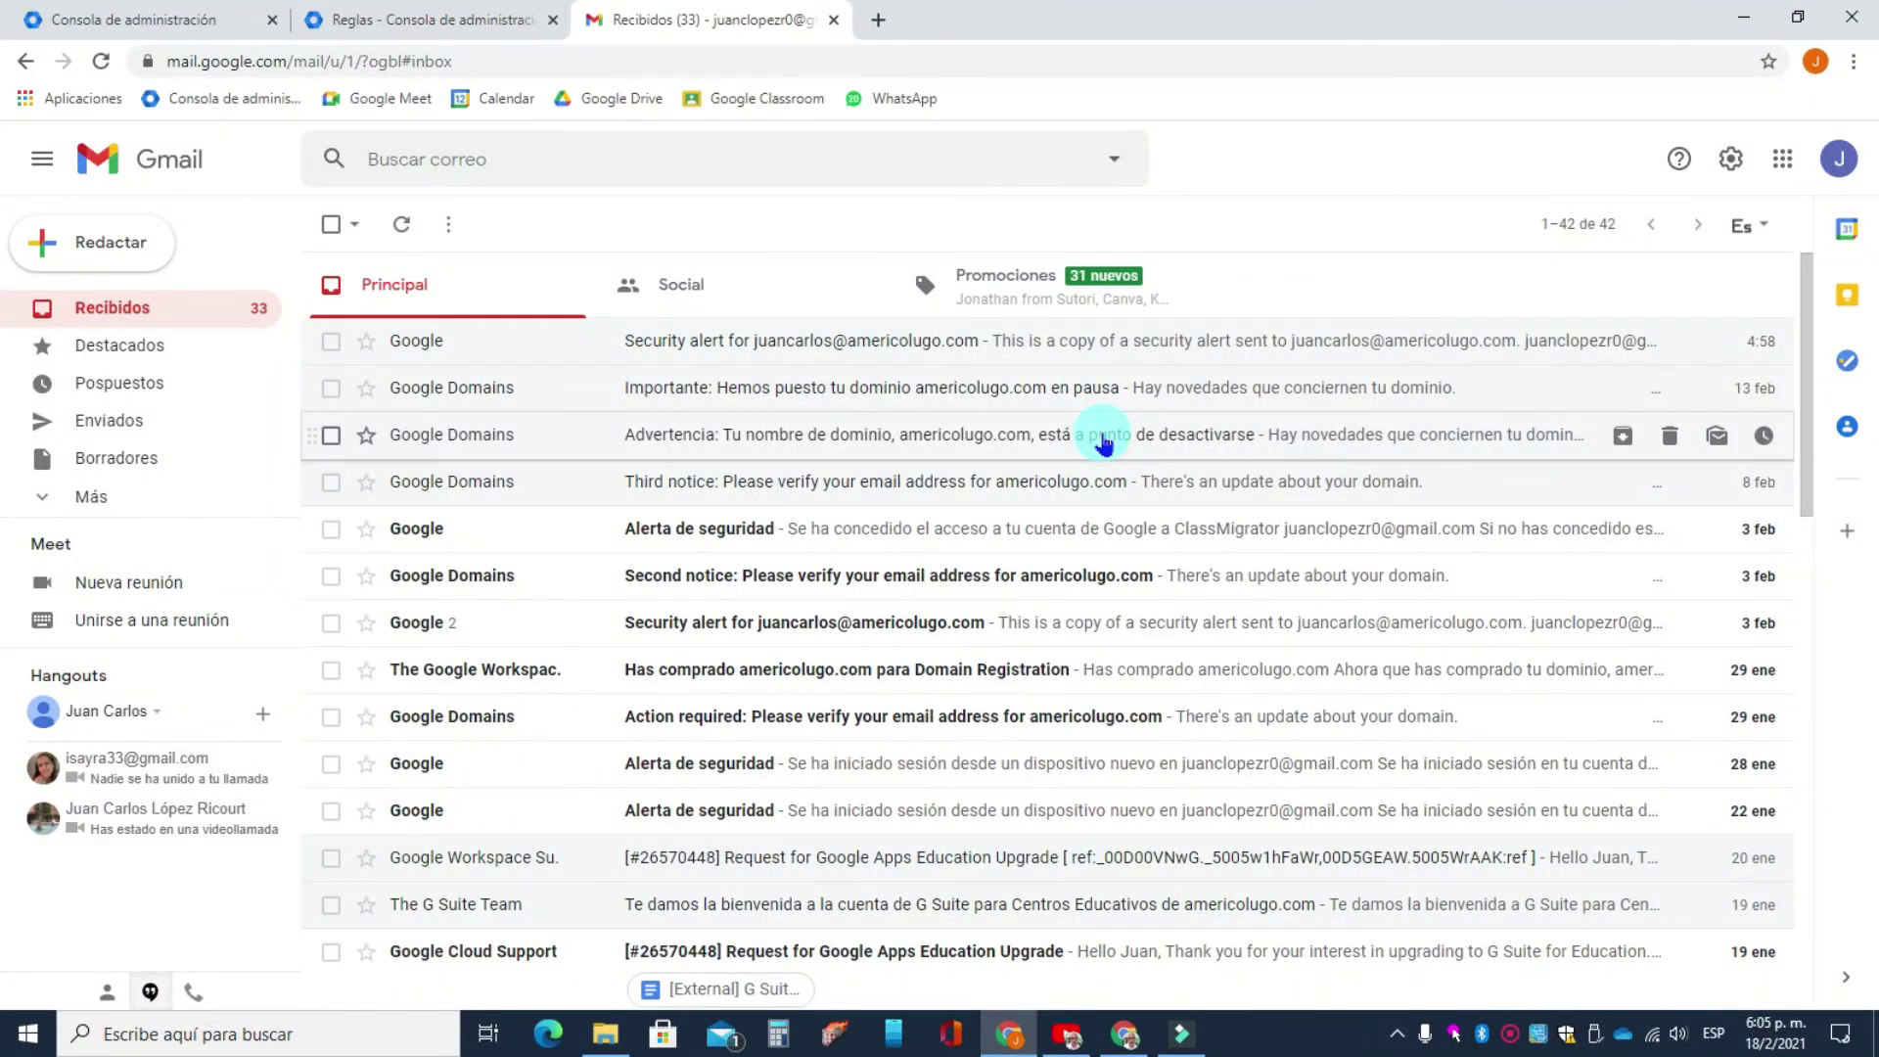
left_click(1104, 440)
scroll(1076, 470, "down", 4)
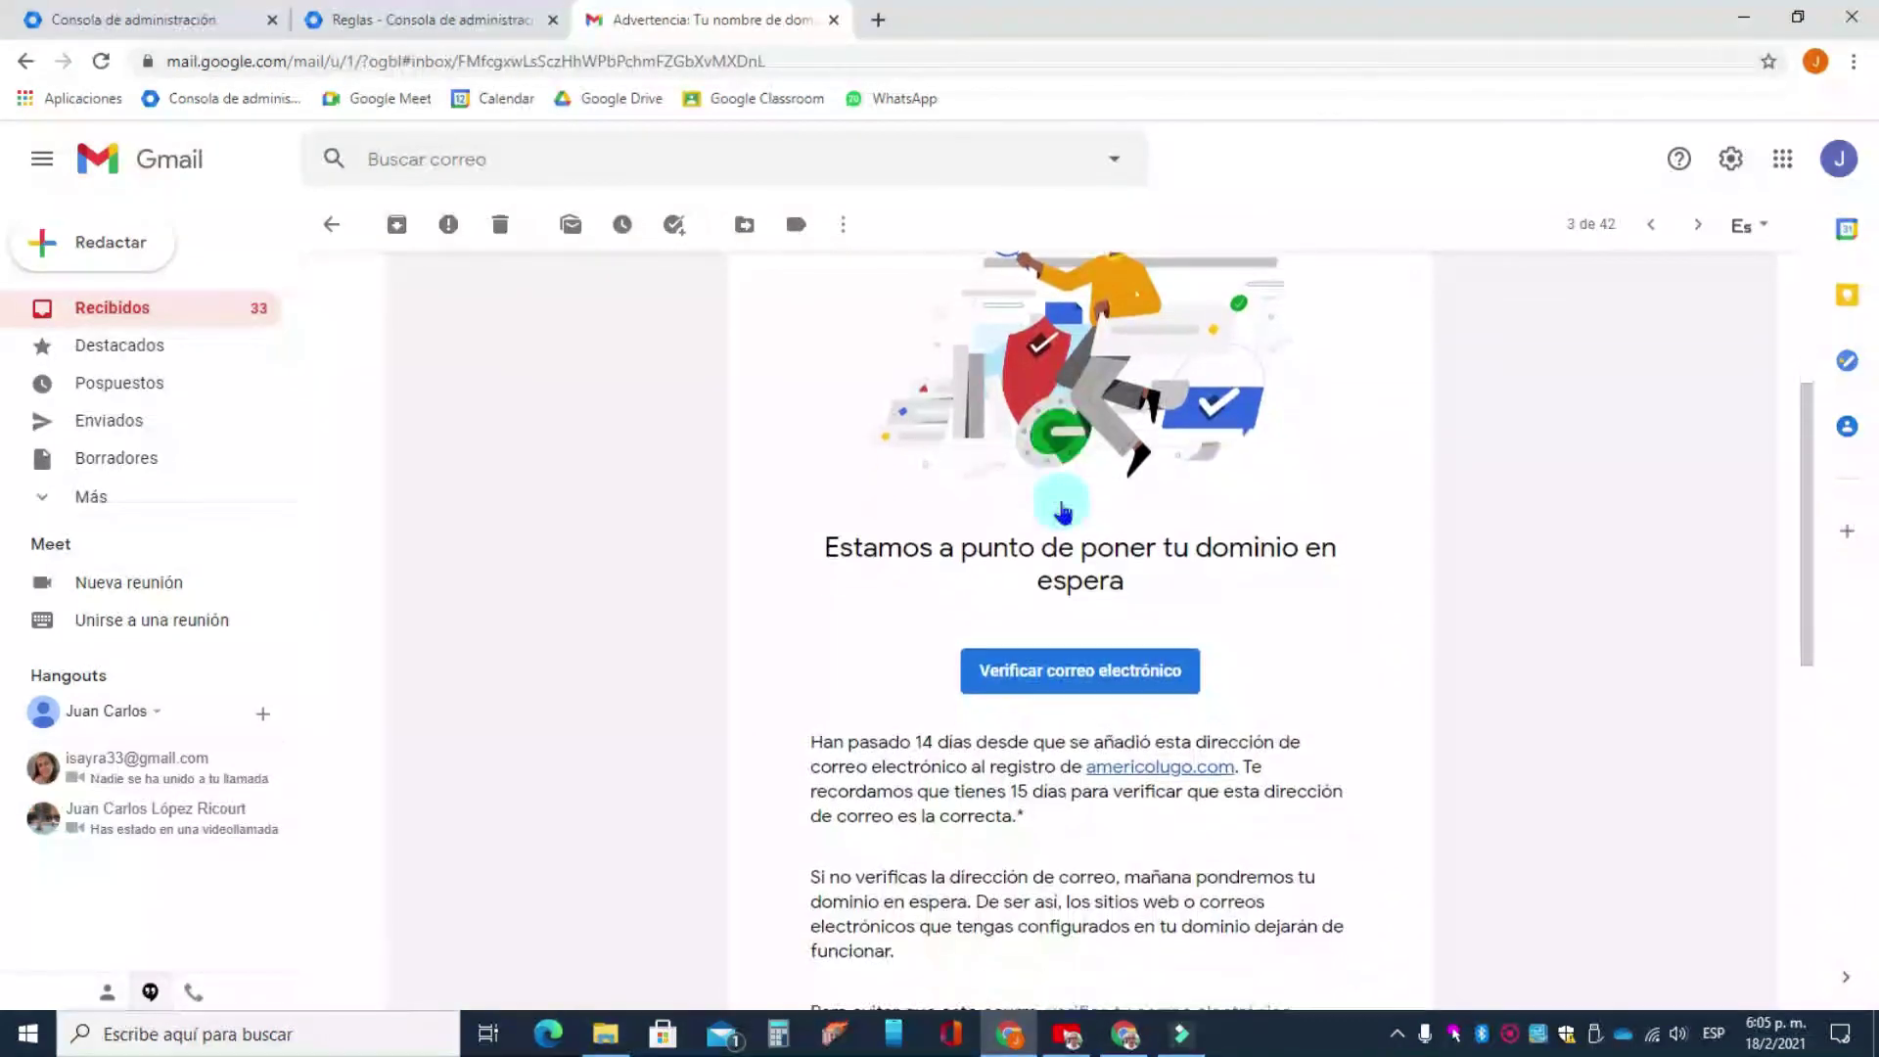
scroll(969, 573, "down", 1)
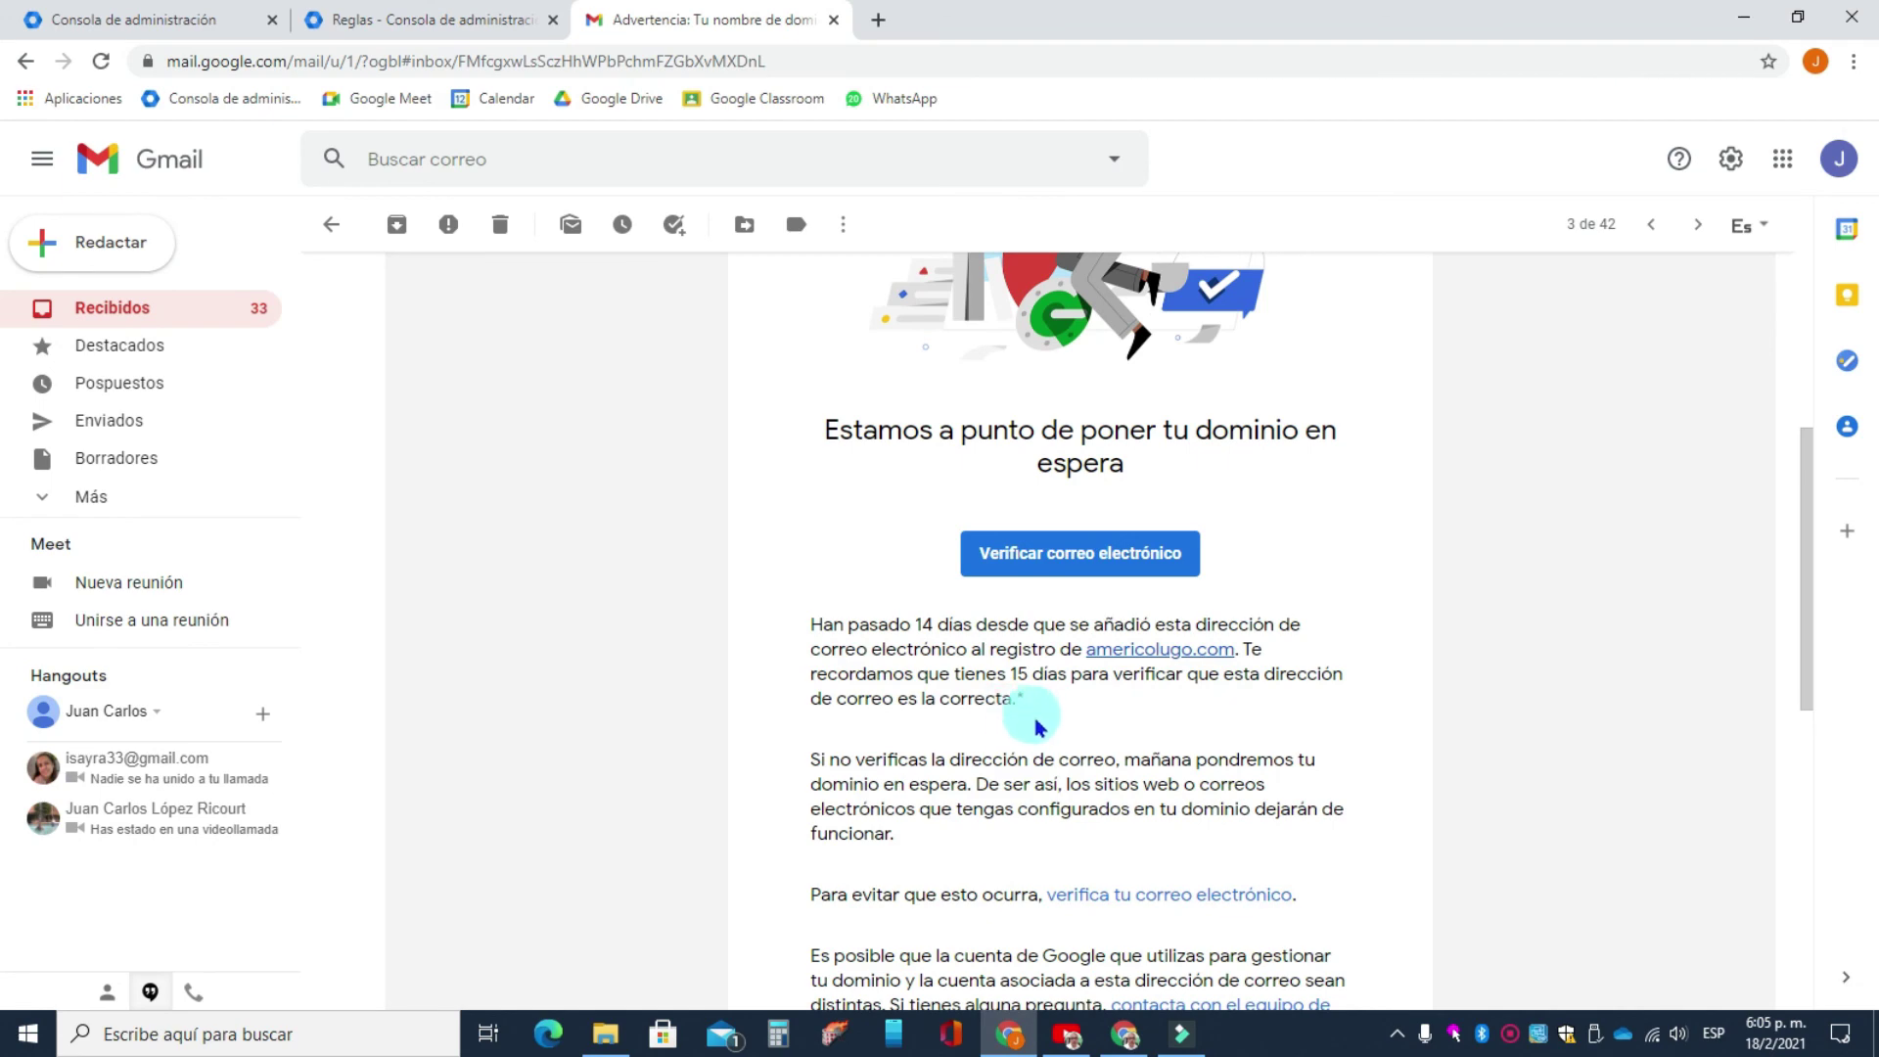
scroll(1046, 728, "down", 3)
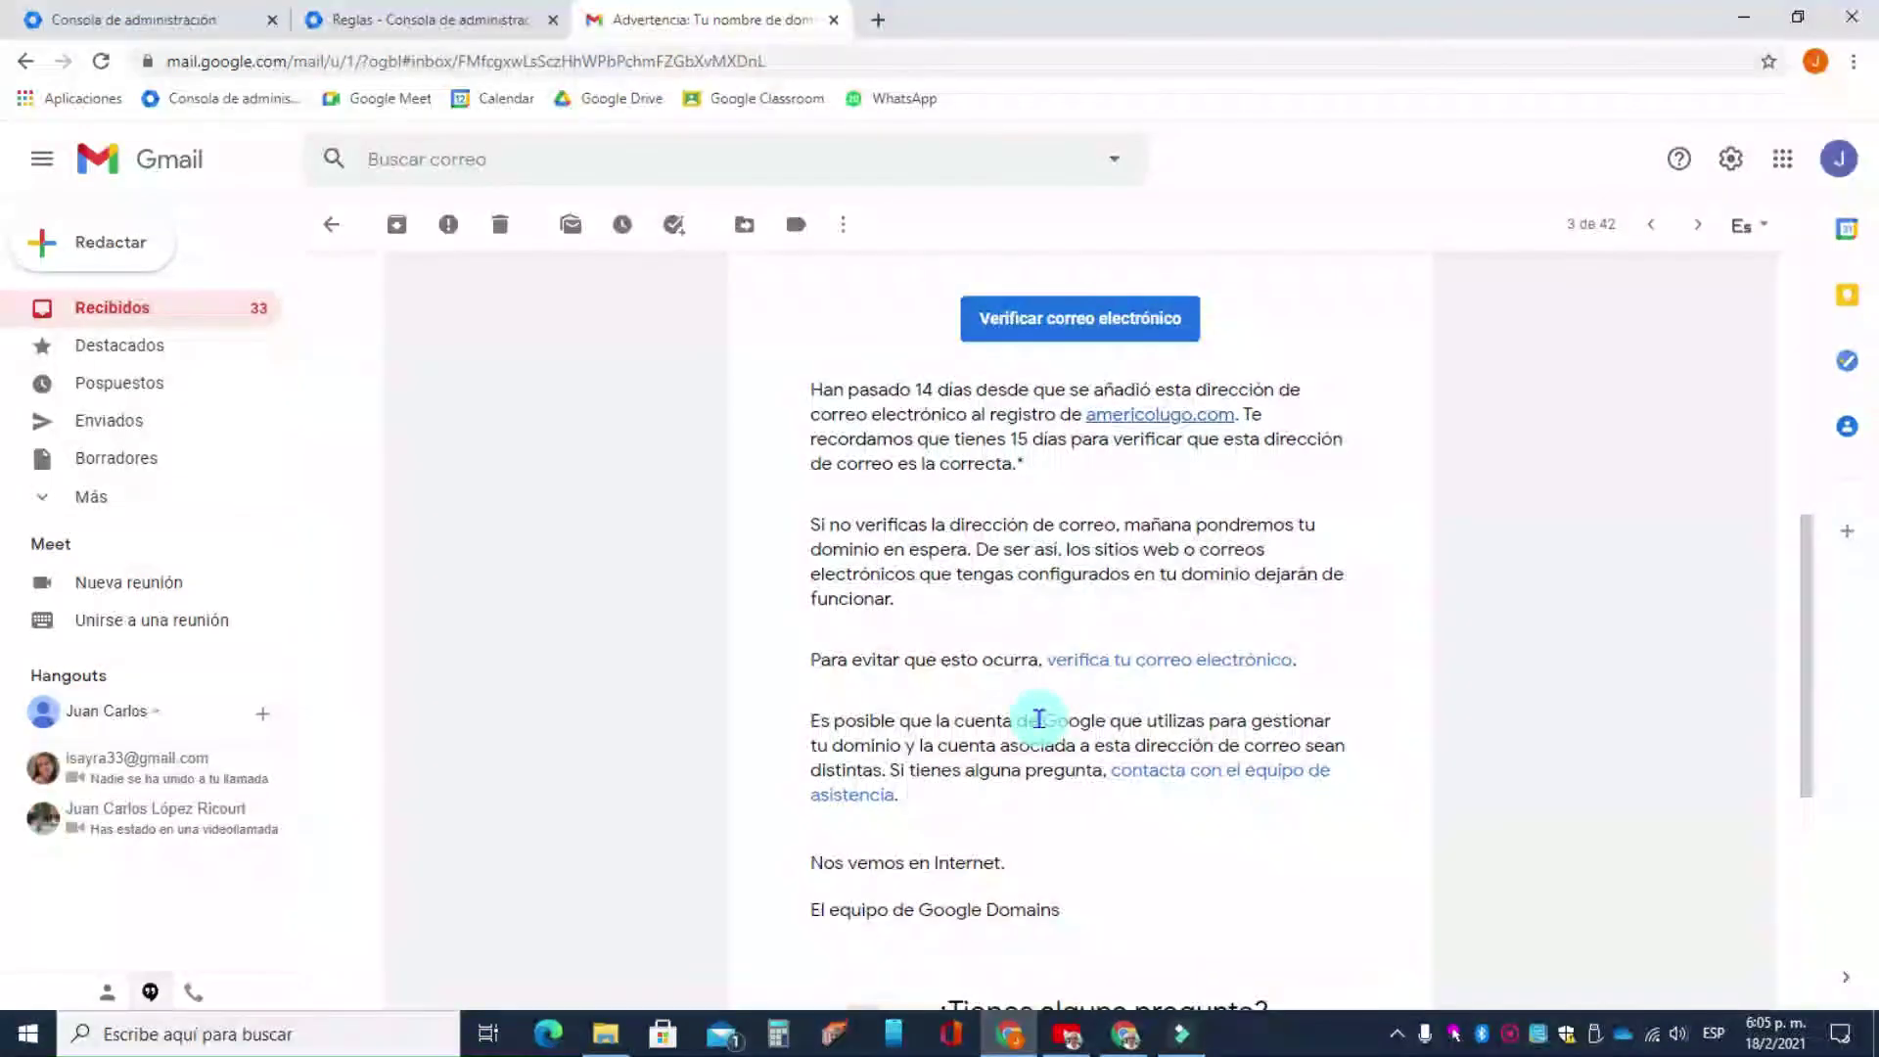
scroll(1038, 726, "up", 4)
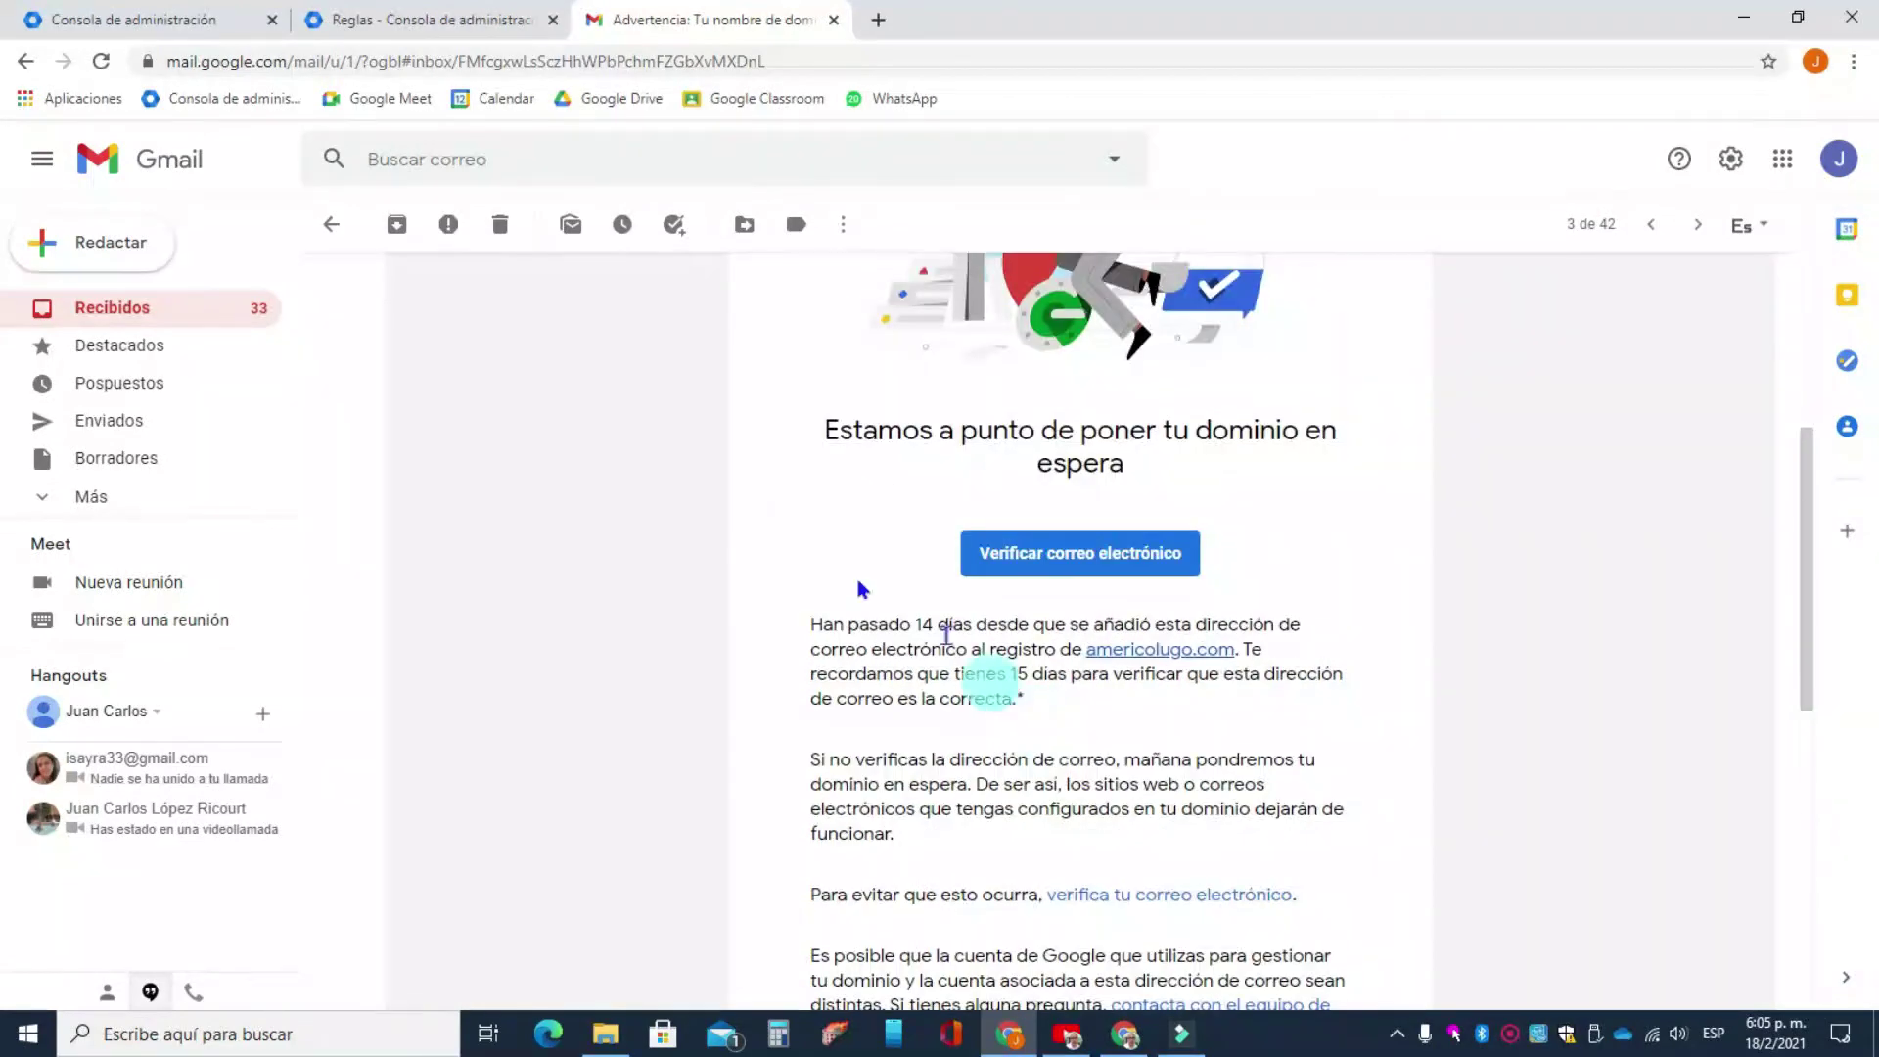
left_click(142, 309)
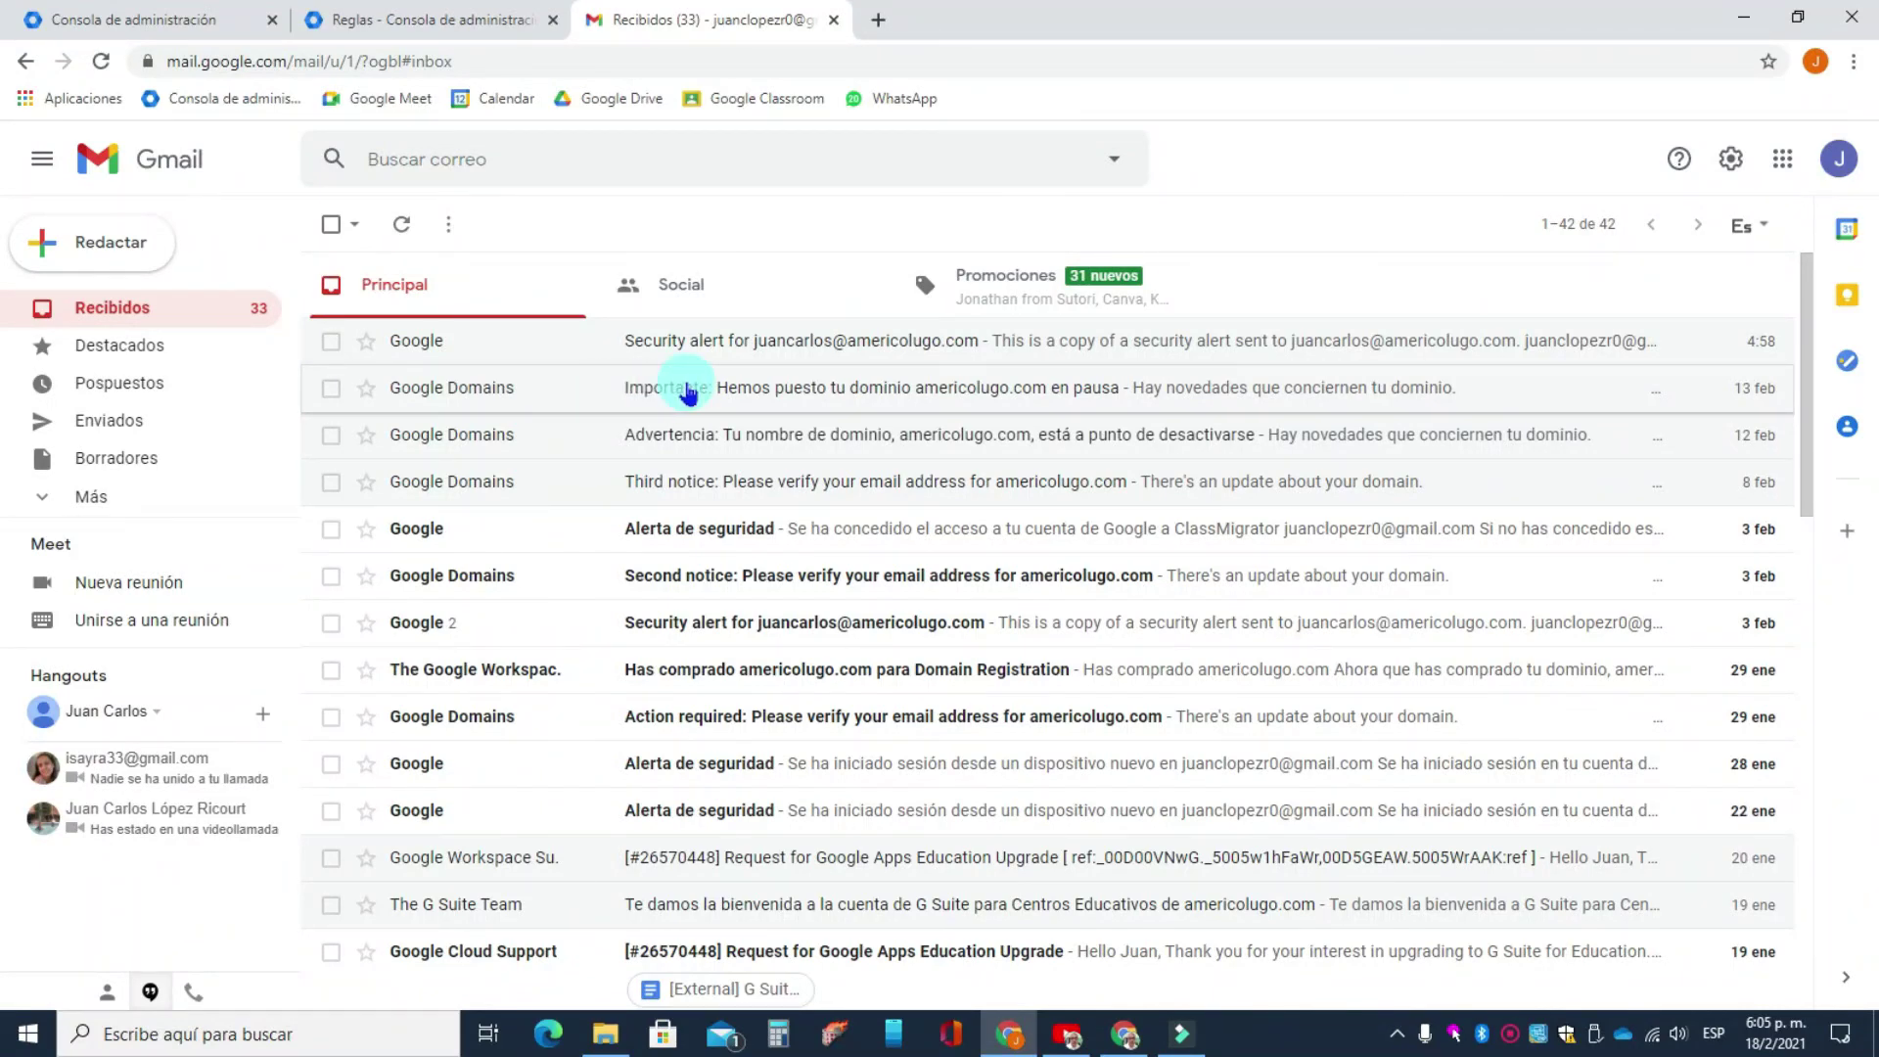
left_click(252, 21)
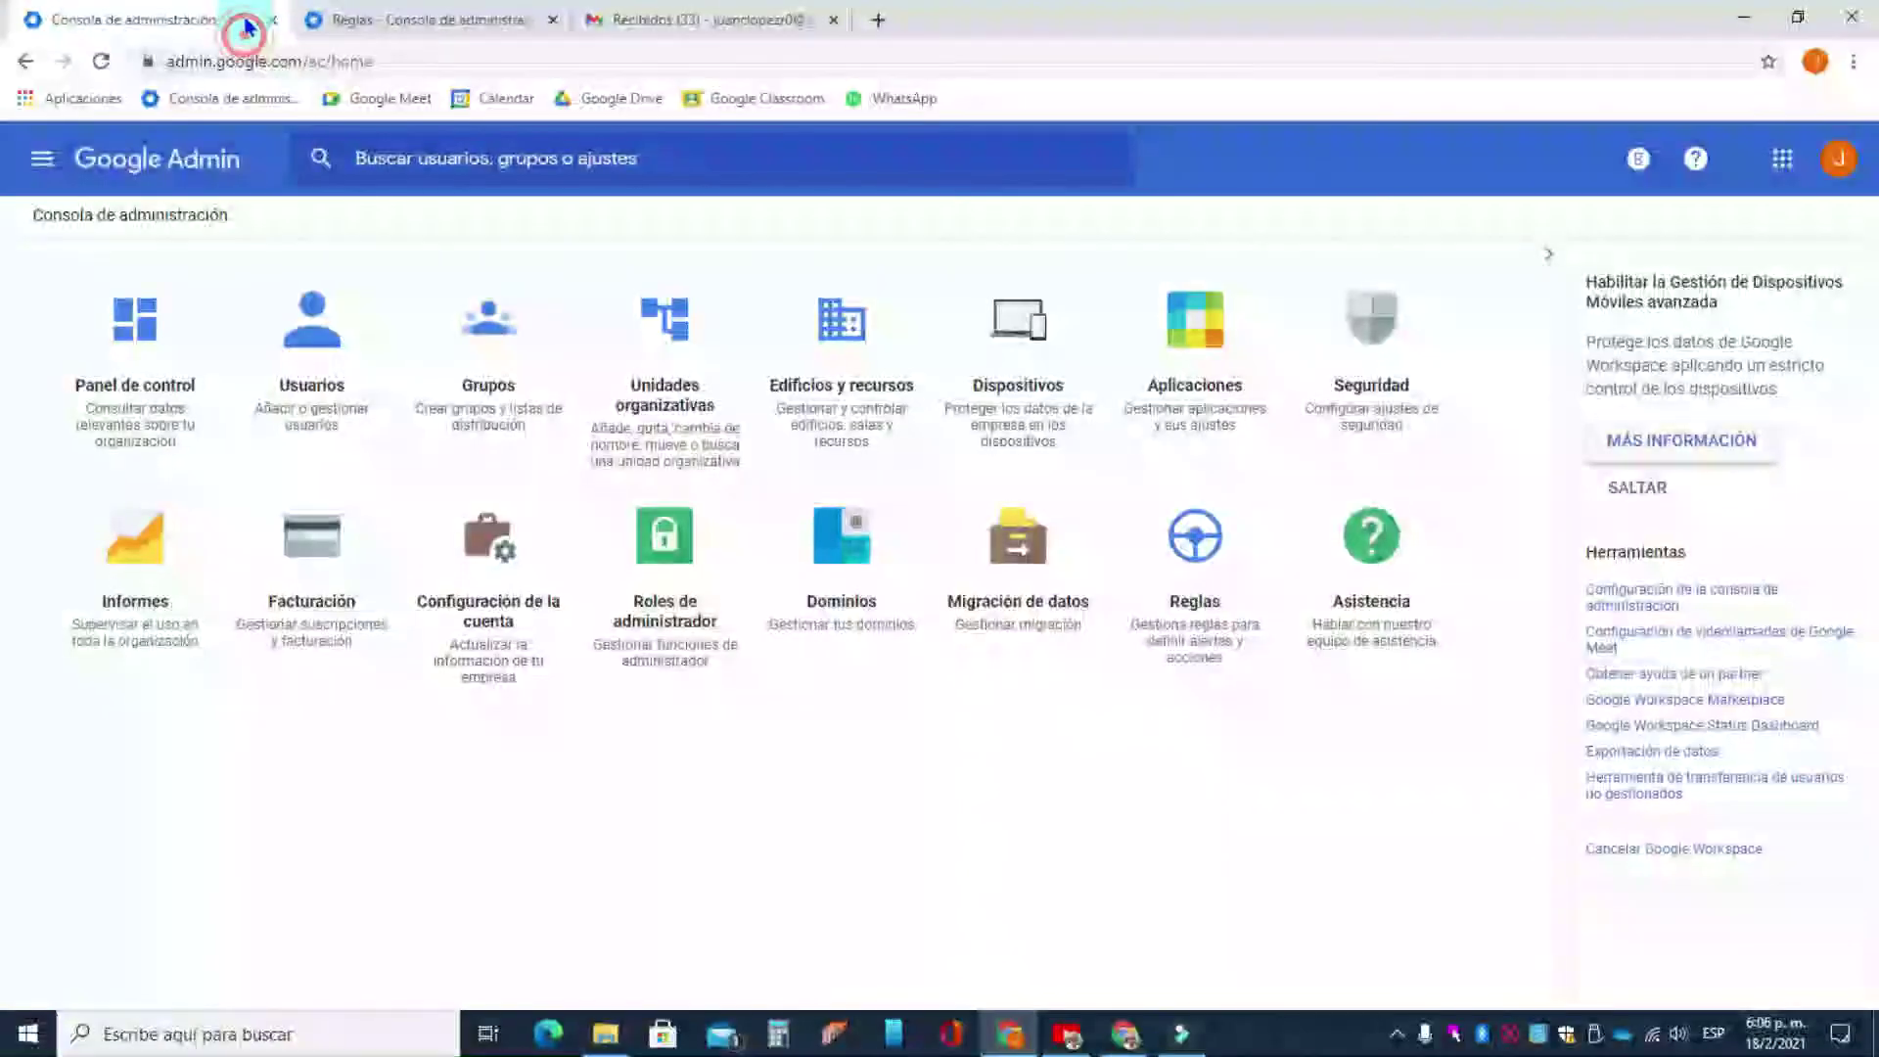